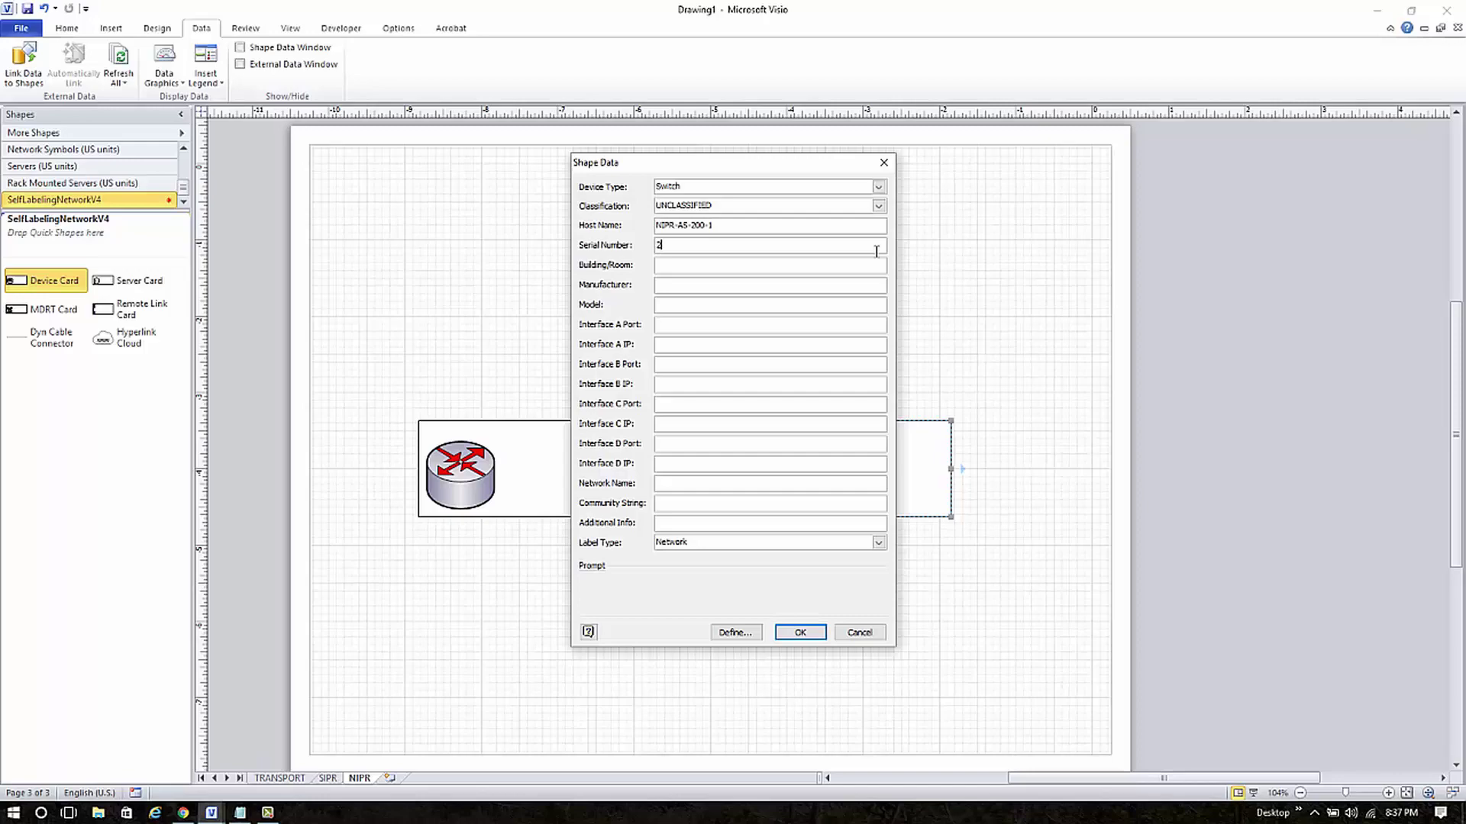
- Set the switch's serial number to 299976 and its building/room to 200/102
type("9997")
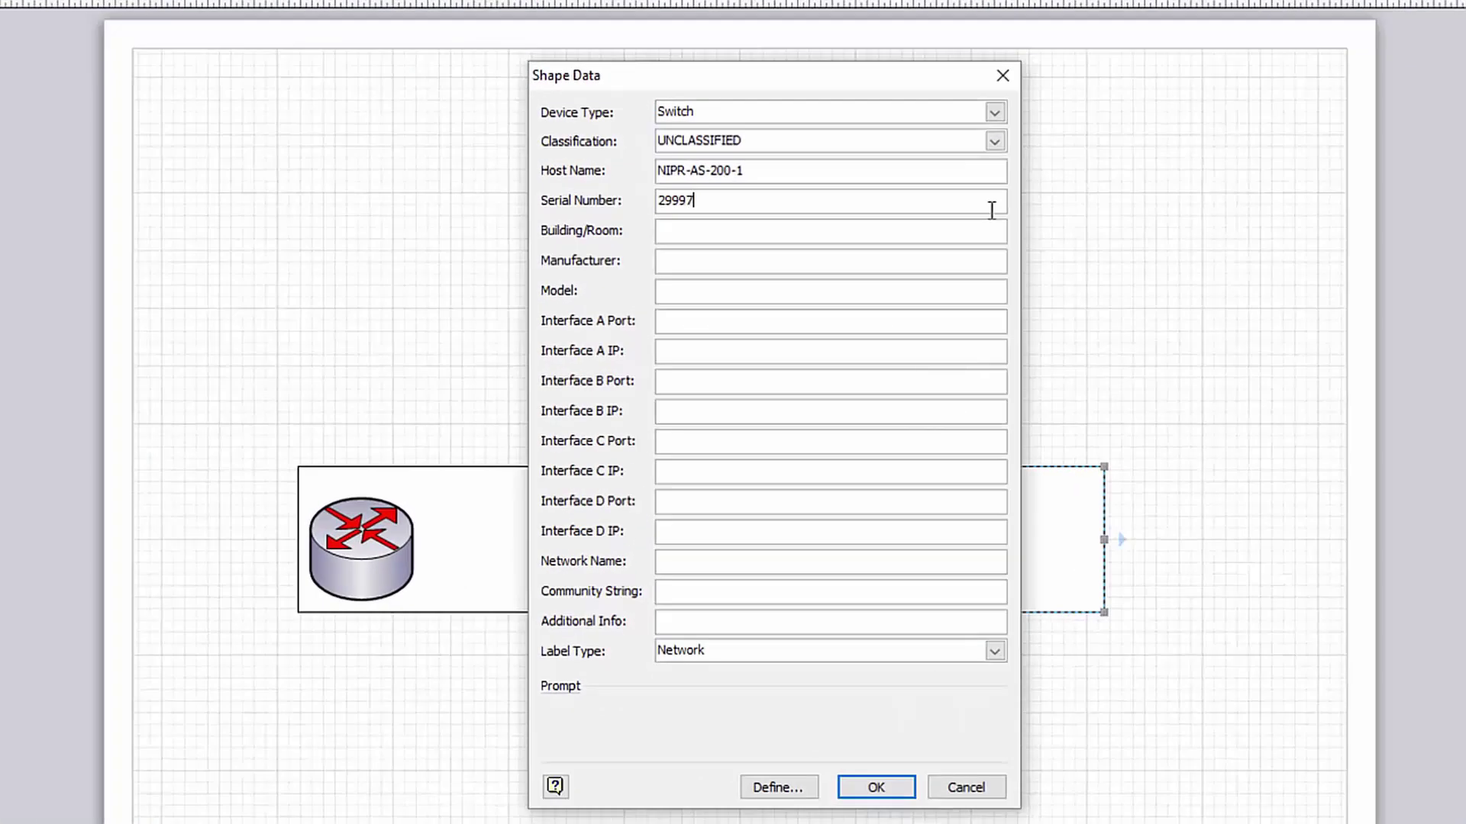
type("6")
key("Tab")
type("200/102")
key("Tab")
- Set the switch's manufacturer to Cisco and its model to WS-C3750G-48PS
type("C")
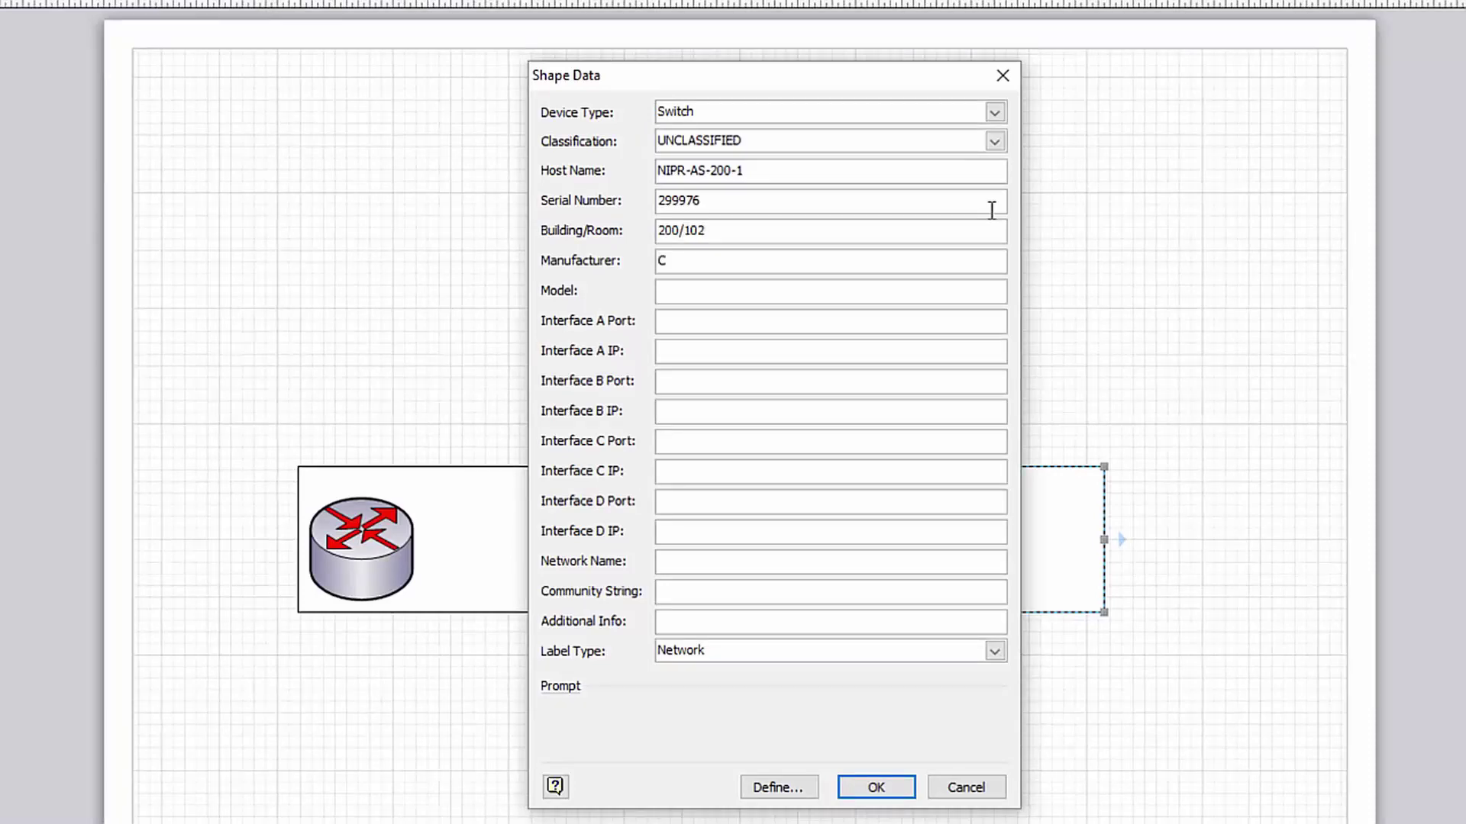
type("isco")
key("Tab")
type("WS-C3750G-48PS")
key("Tab")
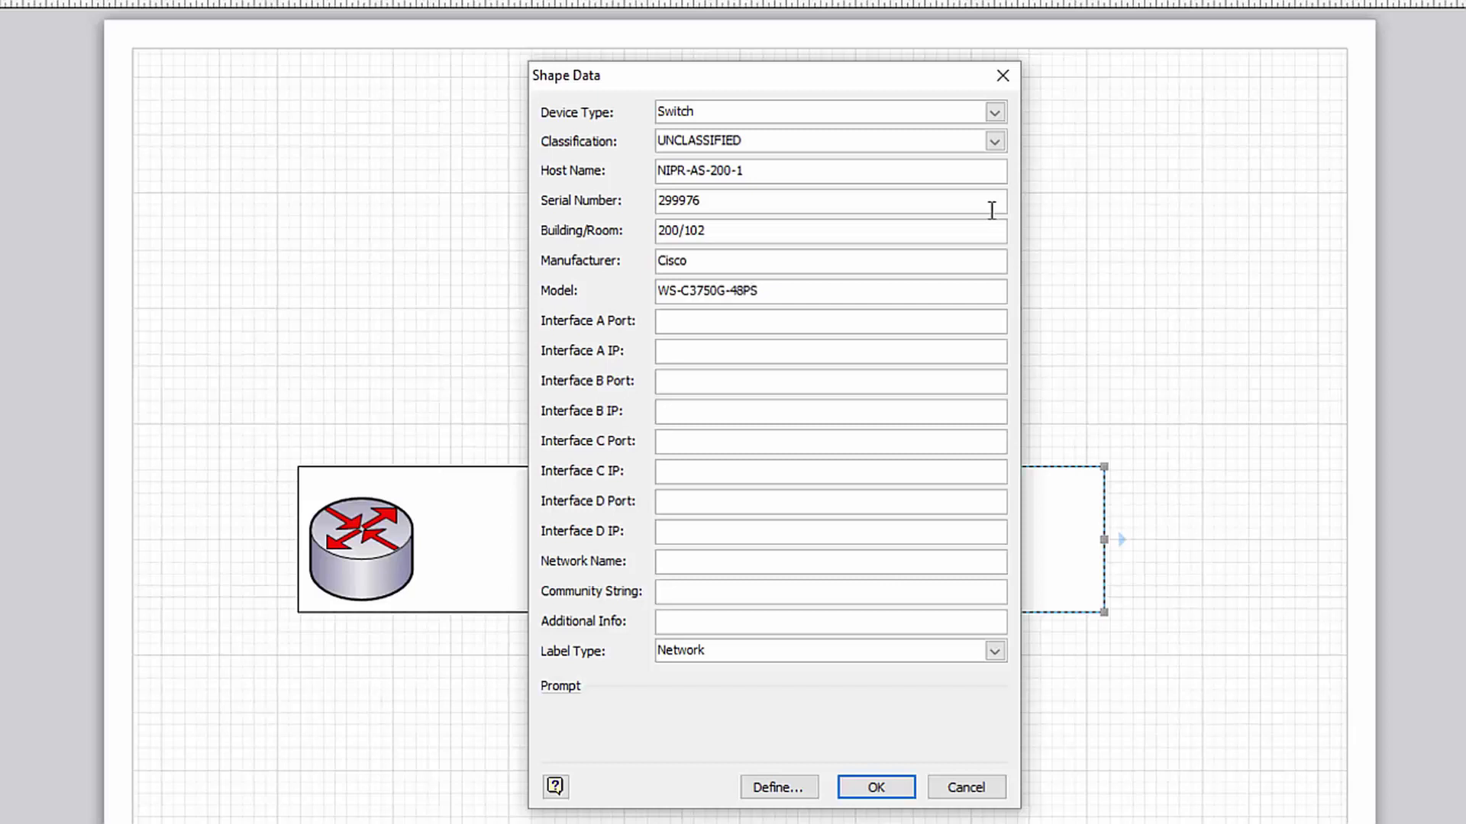
type("G1/4")
type("9")
key("BackSpace")
key("BackSpace")
key("BackSpace")
key("BackSpace")
key("BackSpace")
- Set the switch's Interface A port to VLAN2 and Interface A IP to 192.168.254.1/24
type("VLAN2")
key("Tab")
type("192.168.254.1")
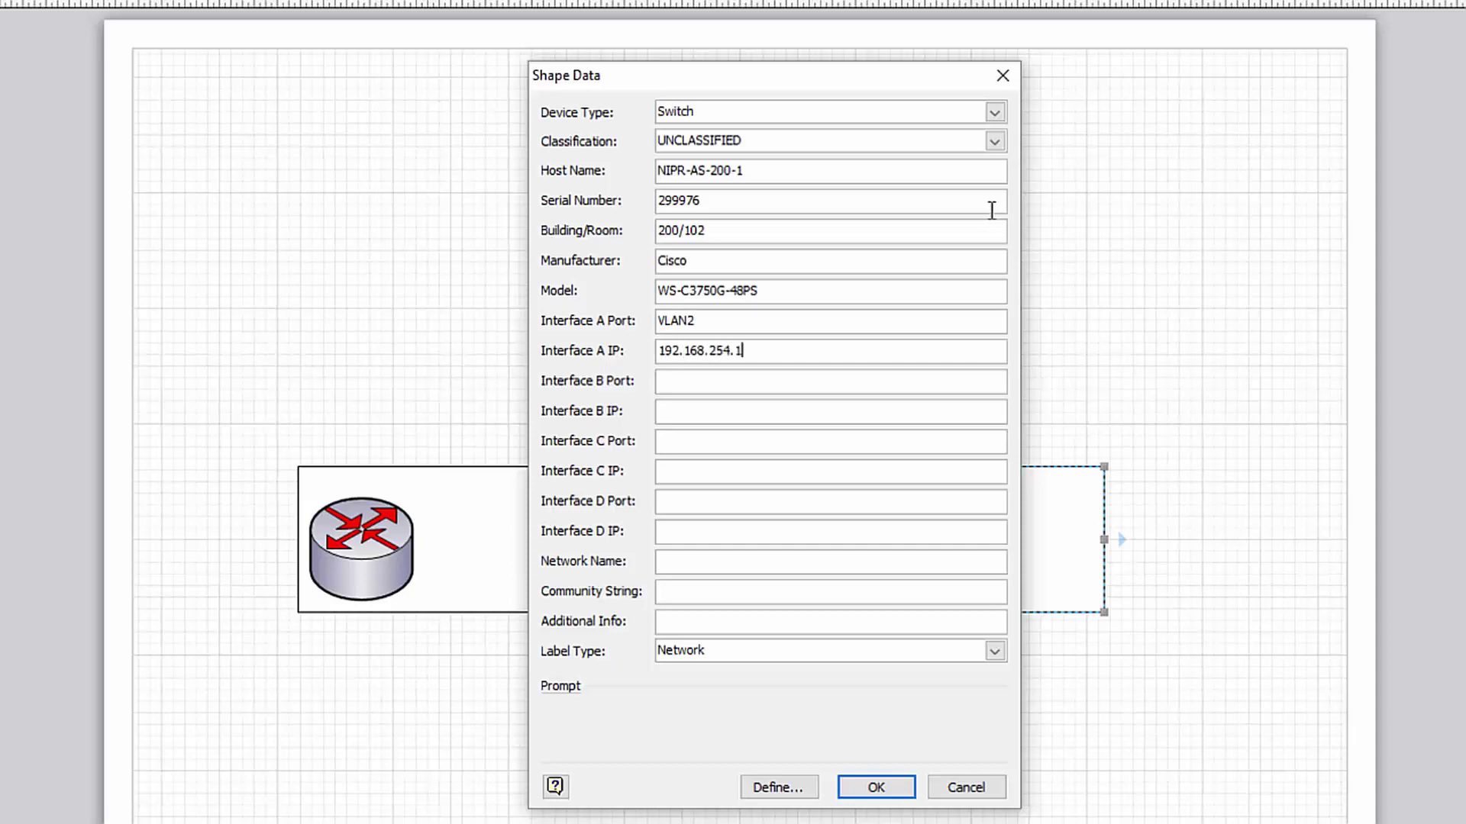
type("/24")
key("Tab")
- Enter NIPR as the network name, fill in the community string, and apply the switch's shape data
key("Tab")
key("Tab")
key("Tab")
key("Tab")
key("Tab")
key("shift+Tab")
type("NIPR")
key("Tab")
type("SomeString")
key("Return")
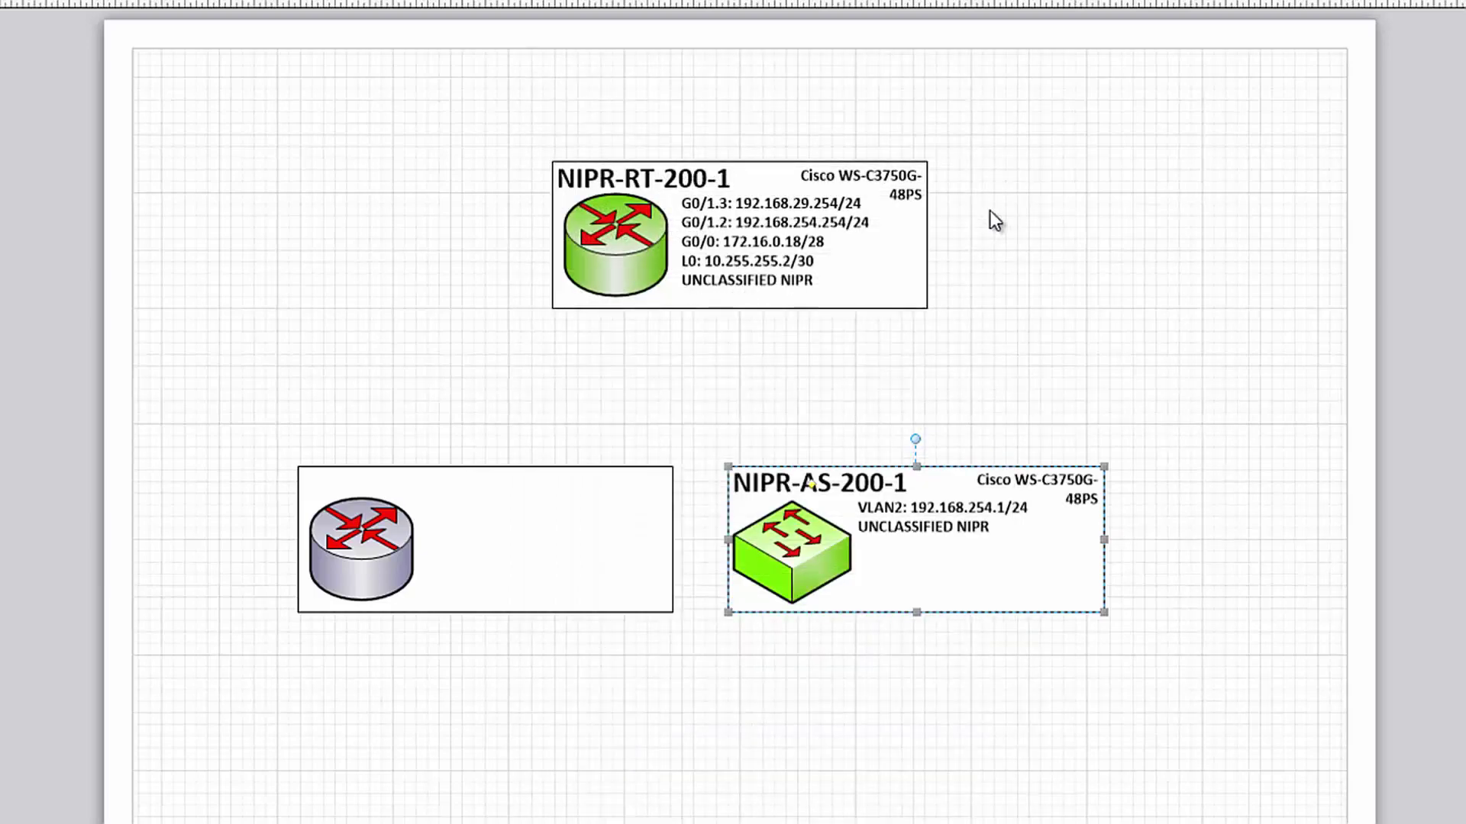
- Duplicate the blank device card directly below itself and set both cards to device type Switch with classification UNCLASSIFIED
left_click(620, 614)
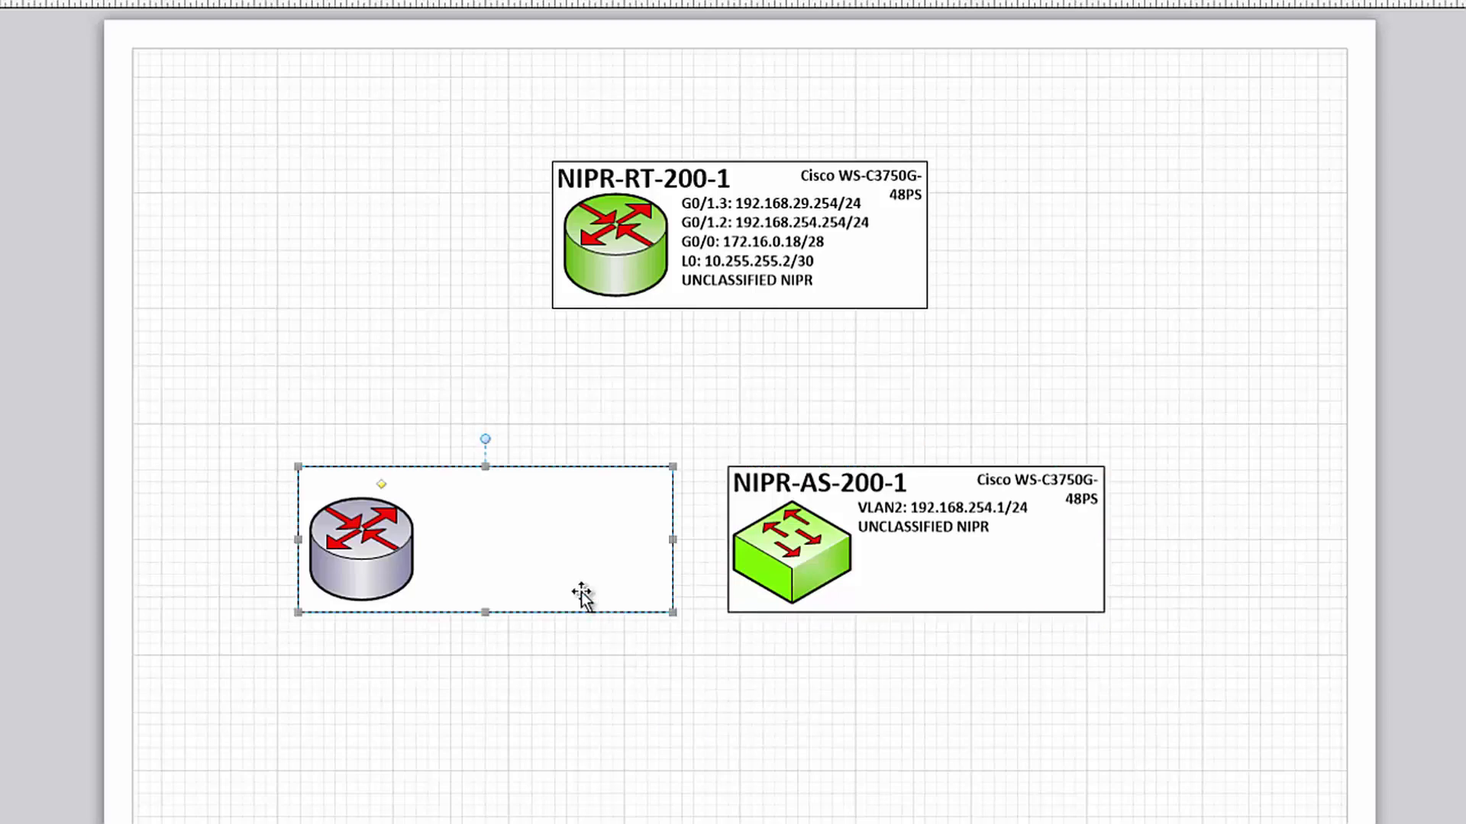
left_click_drag(582, 590, 566, 759)
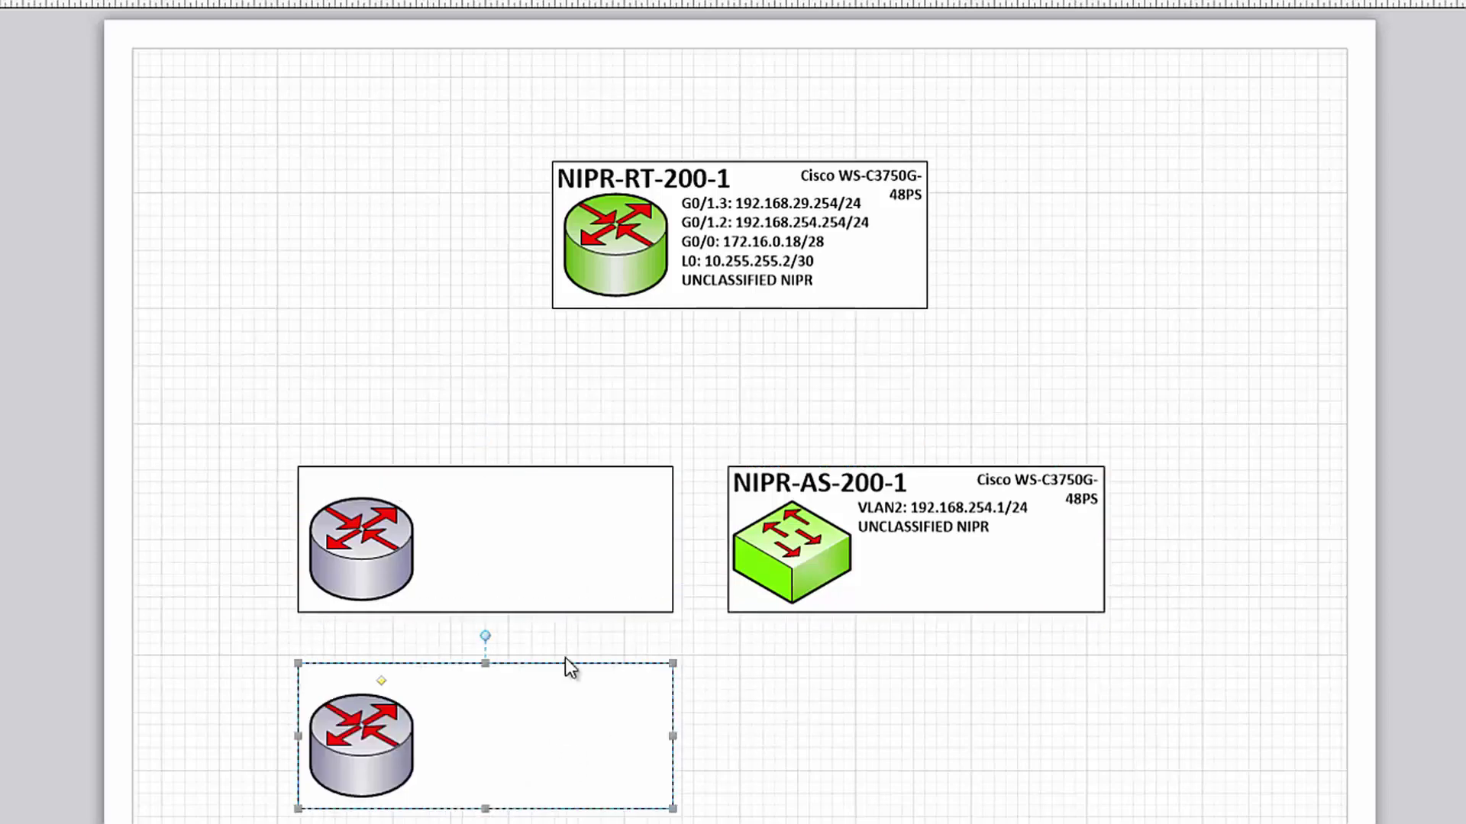
left_click(568, 573, "shift")
right_click(565, 562)
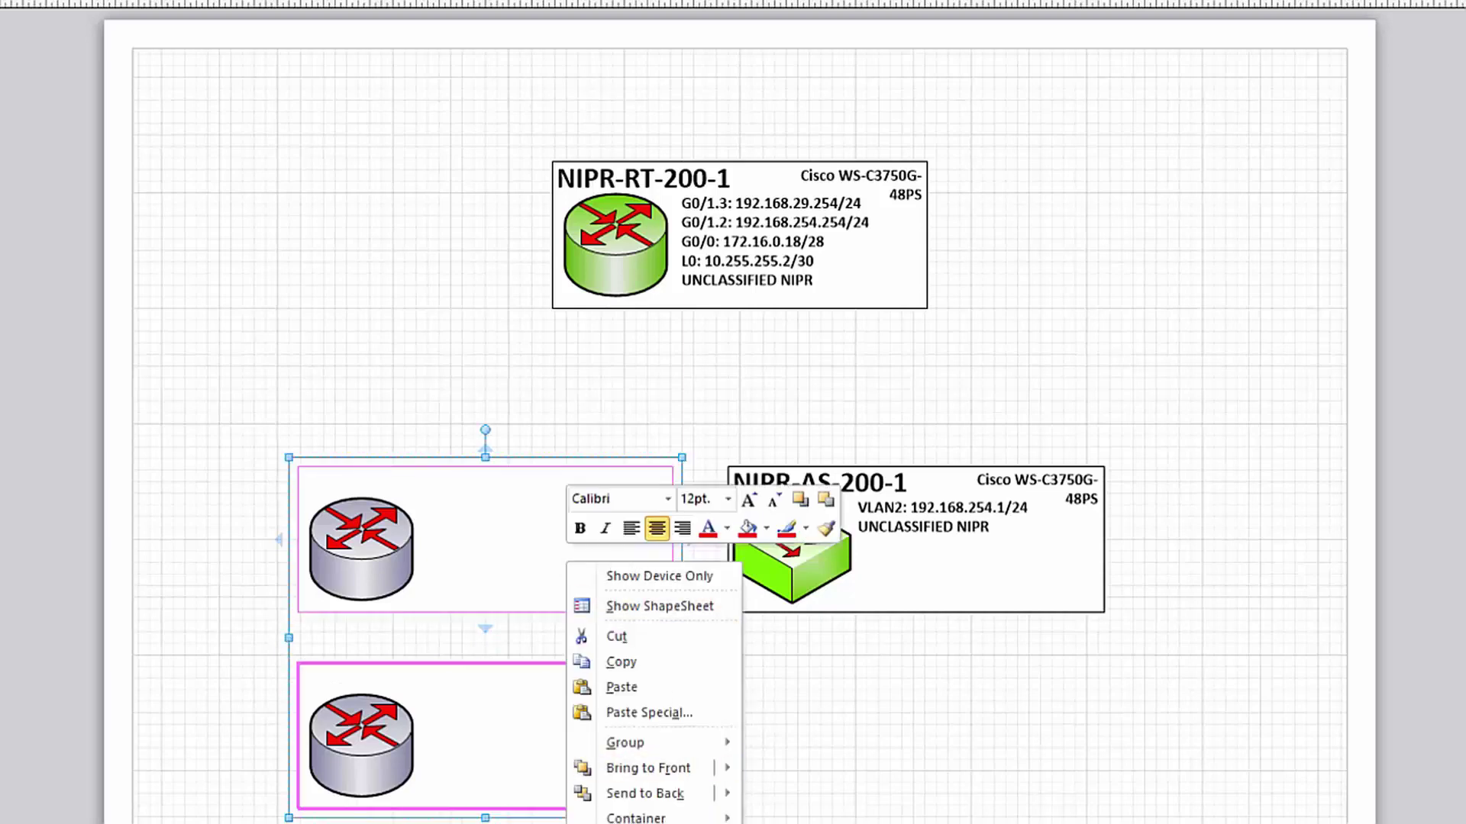
left_click(625, 813)
left_click(994, 112)
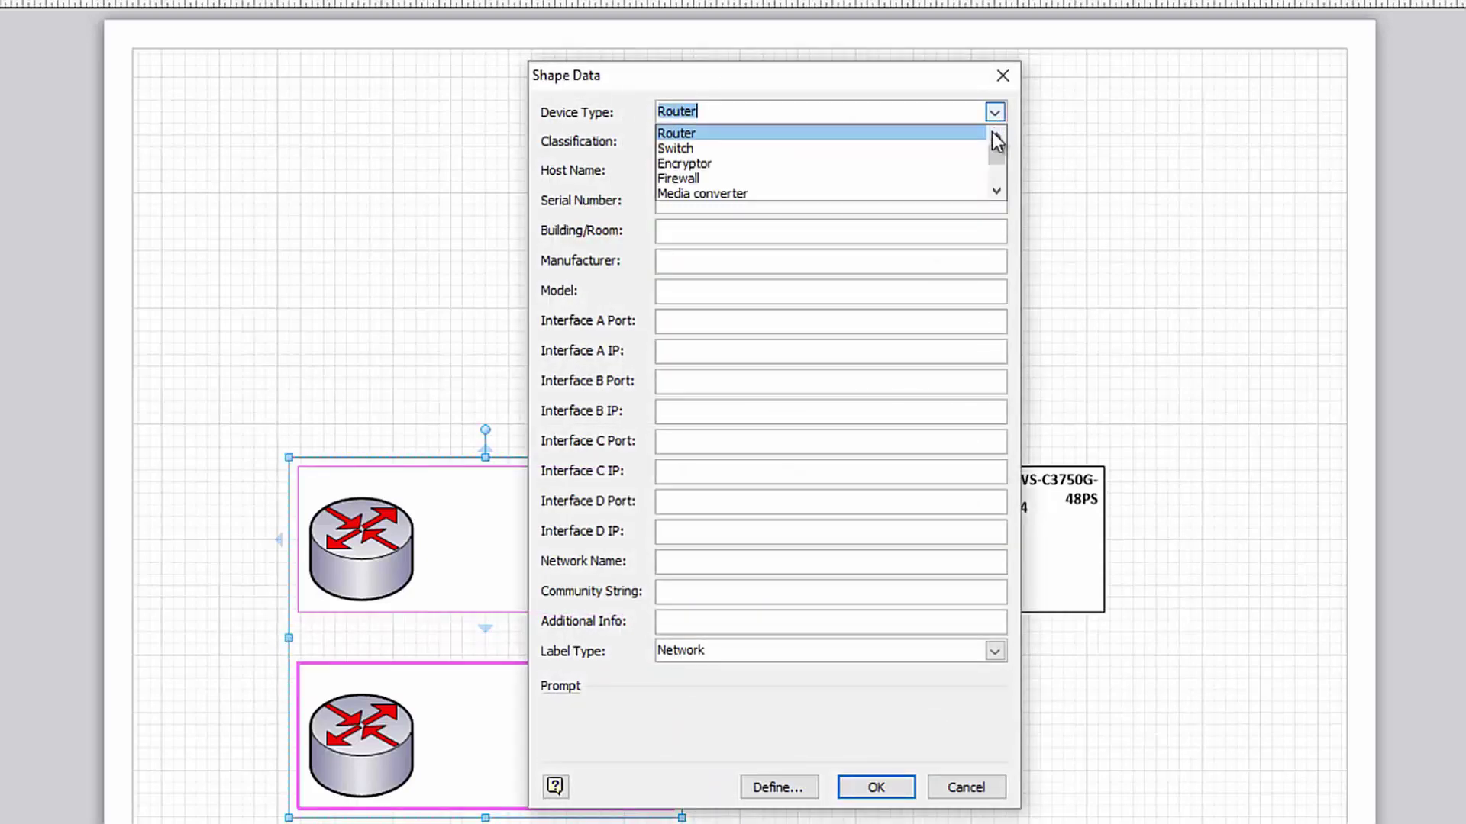
left_click(853, 147)
left_click(994, 142)
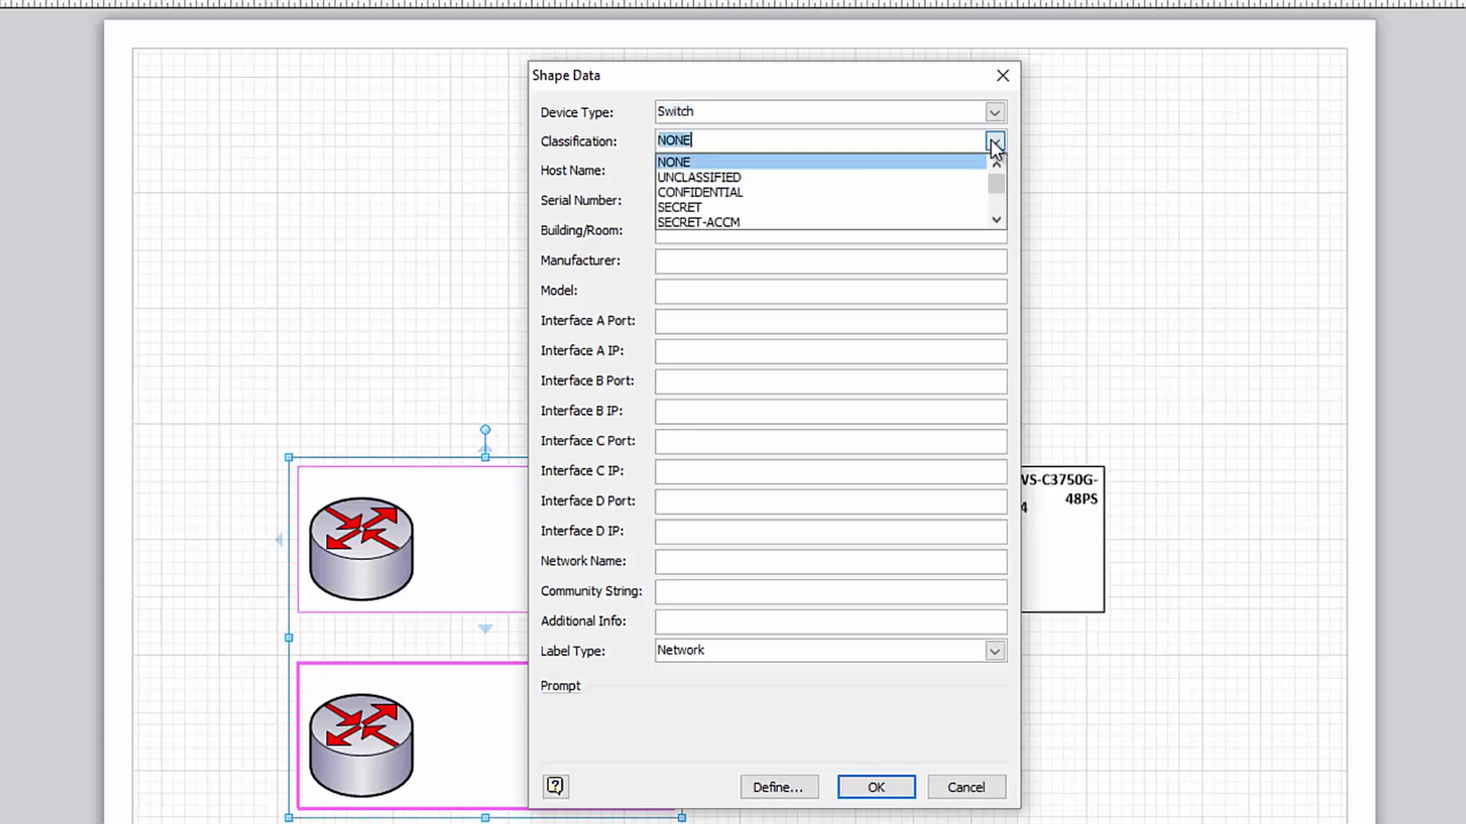
left_click(890, 177)
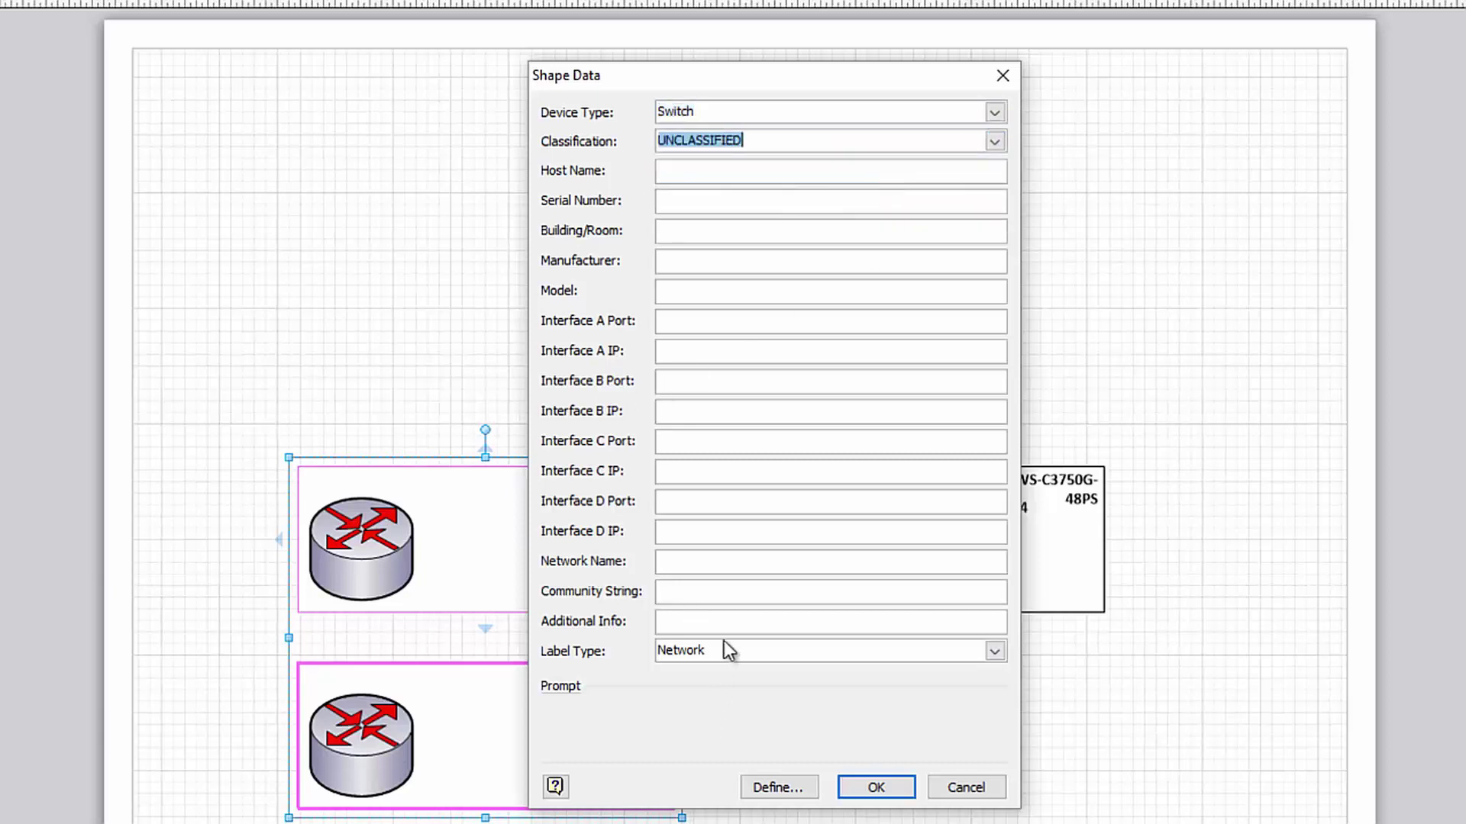
- Give both selected cards the host name NIPR-AS-200-, manufacturer Cisco and model WS-C3750G-48PS
left_click(719, 170)
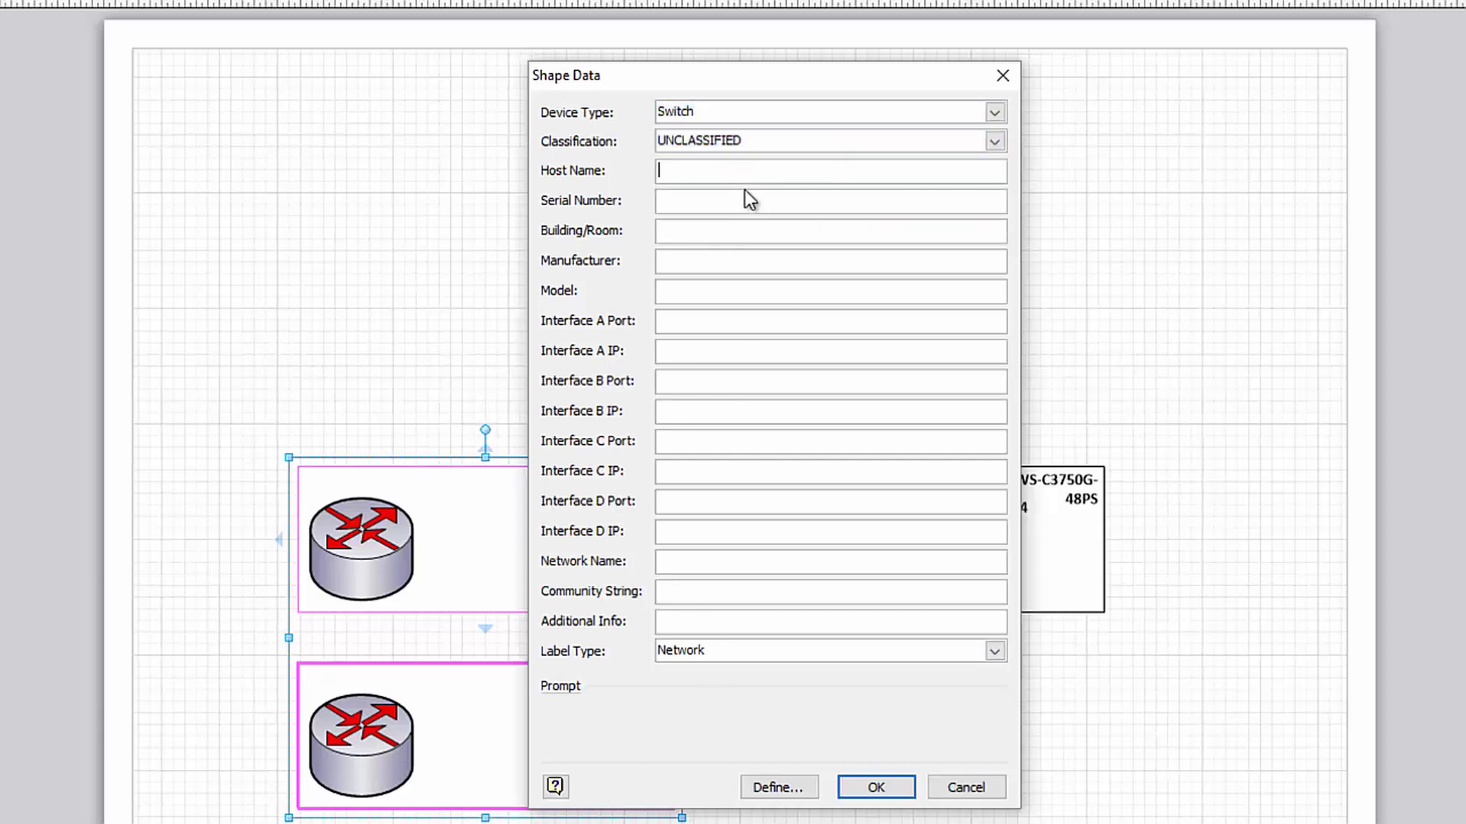
type("NIPR-AS-200-")
key("Tab")
key("Tab")
key("Tab")
type("Cisco")
key("Tab")
type("WS-C")
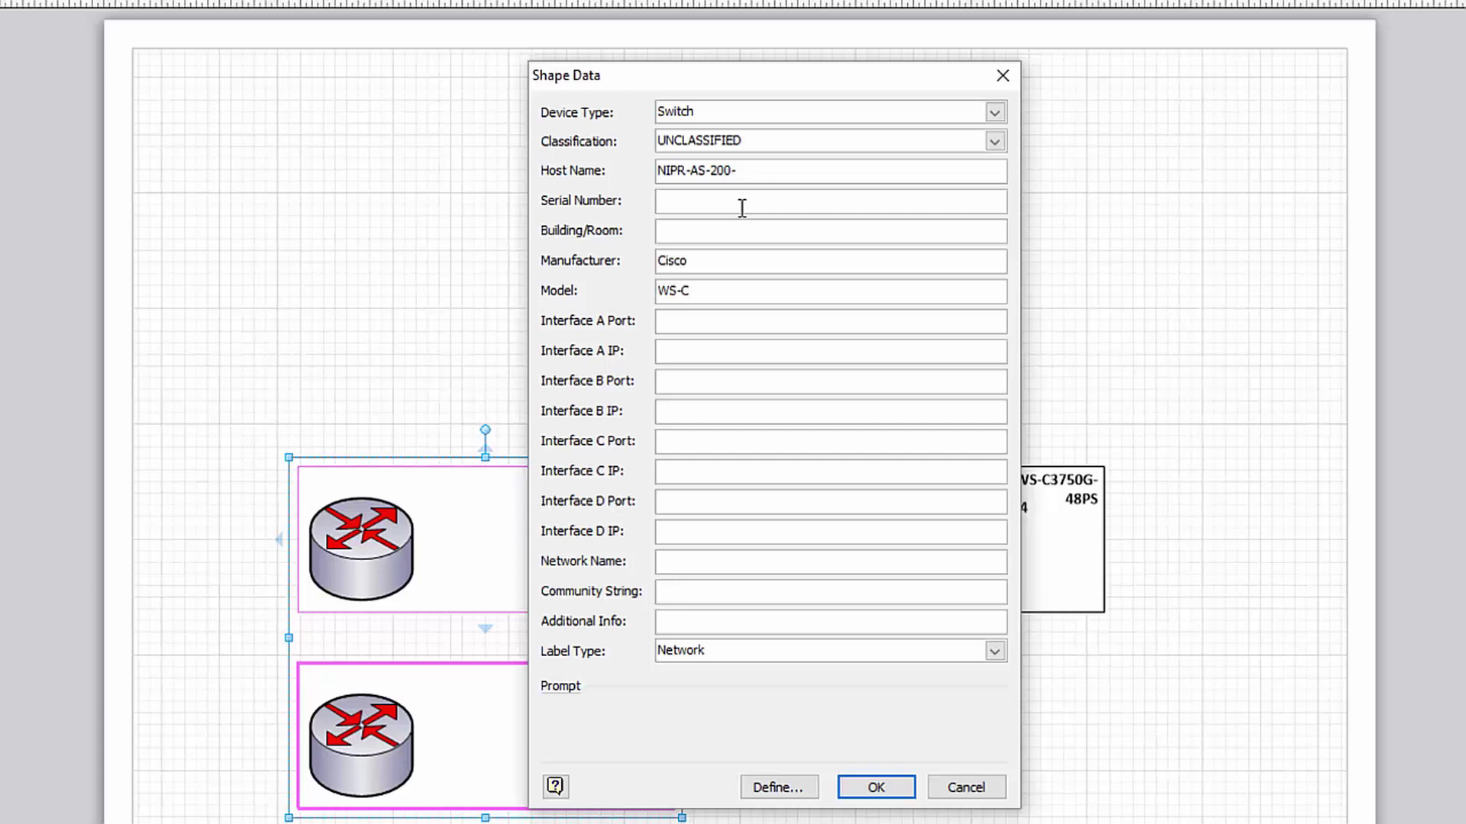
type("3750G-48PS")
- Set the network name of both selected cards to NIPR and apply the shape data
left_click(751, 594)
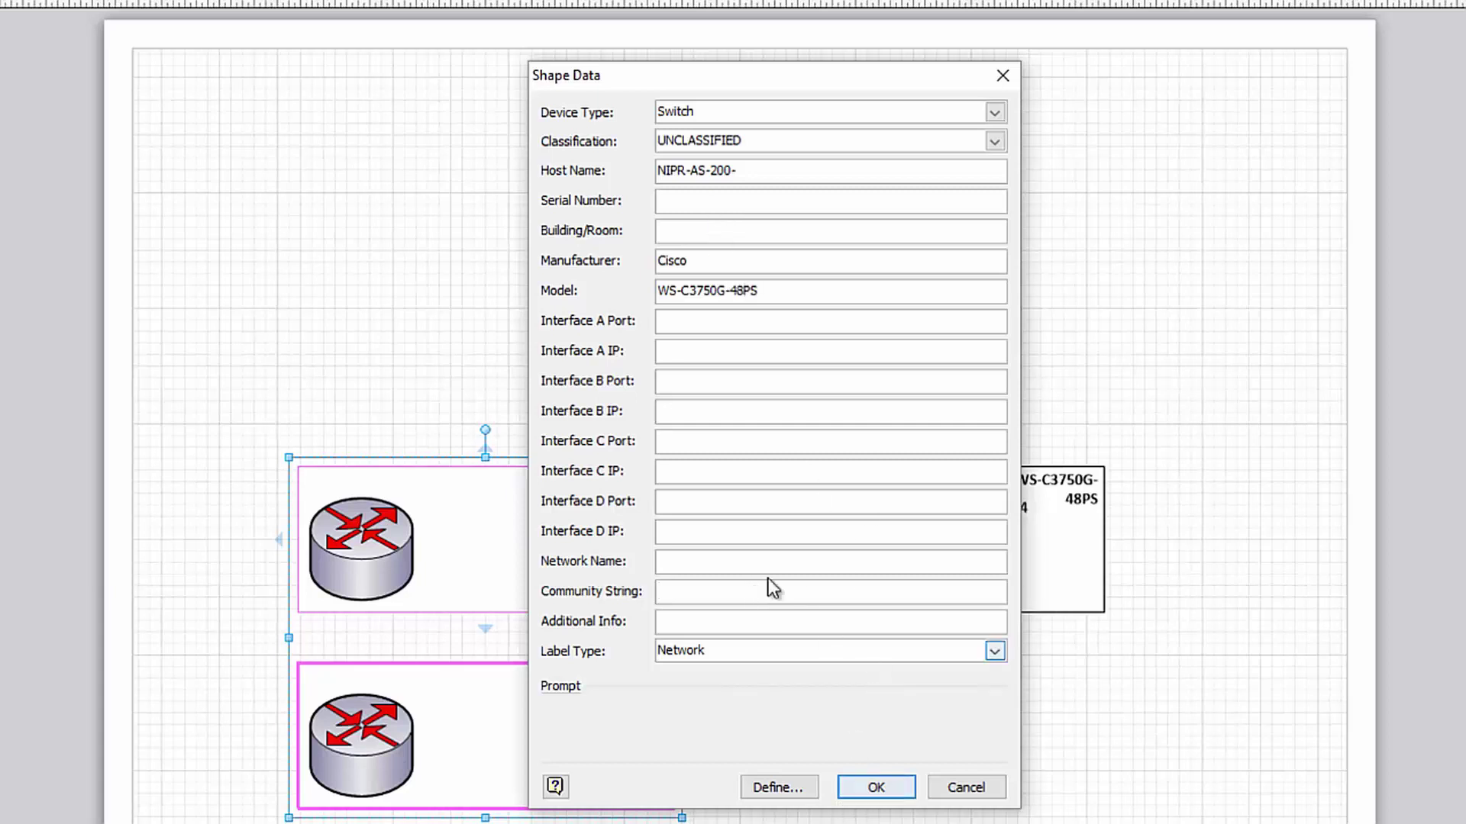
left_click(771, 562)
type("NIPR")
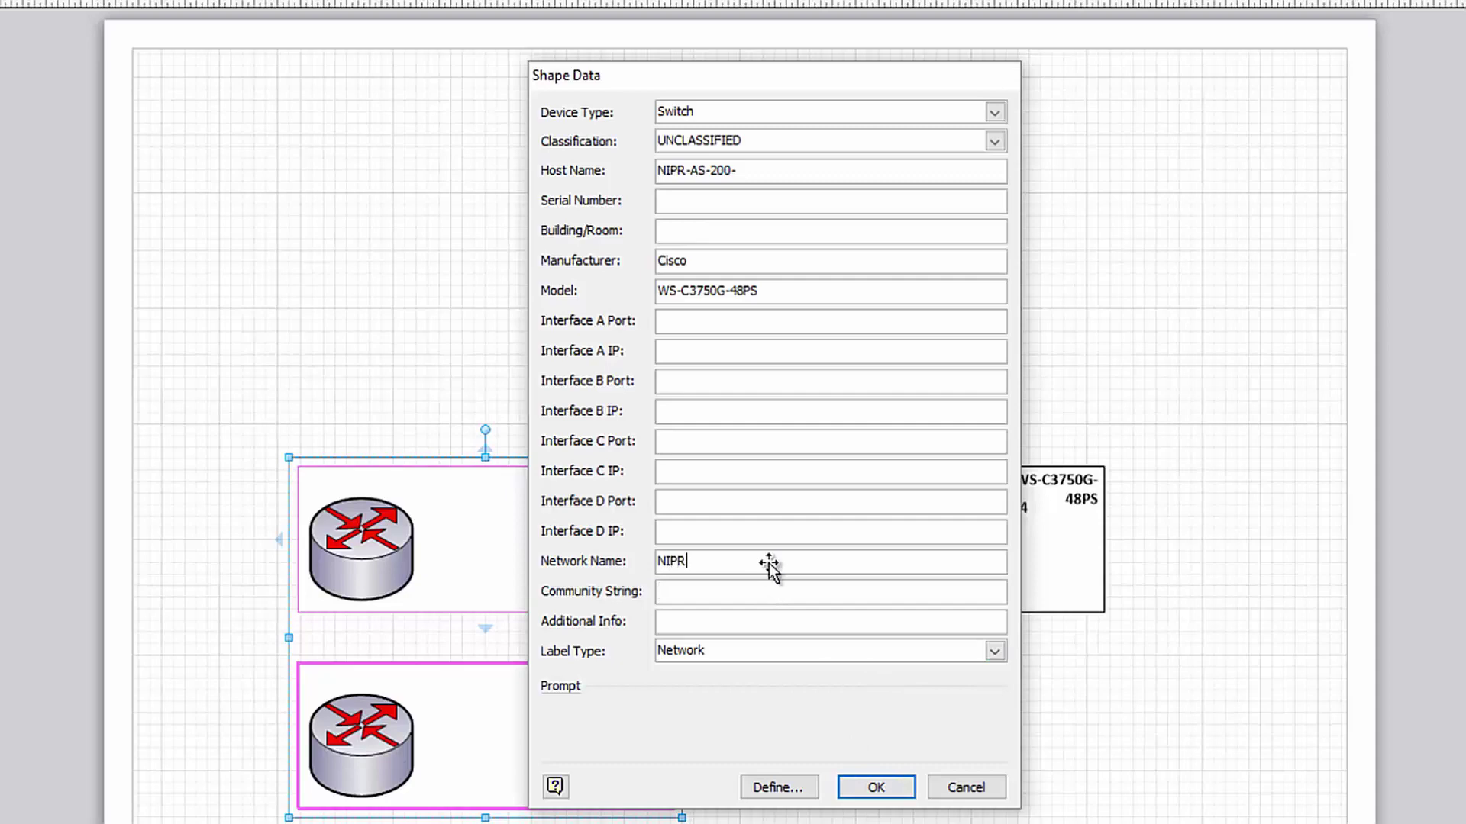
key("Return")
- Complete the host name of the upper unfinished switch card as NIPR-AS-200-1
left_click(592, 583)
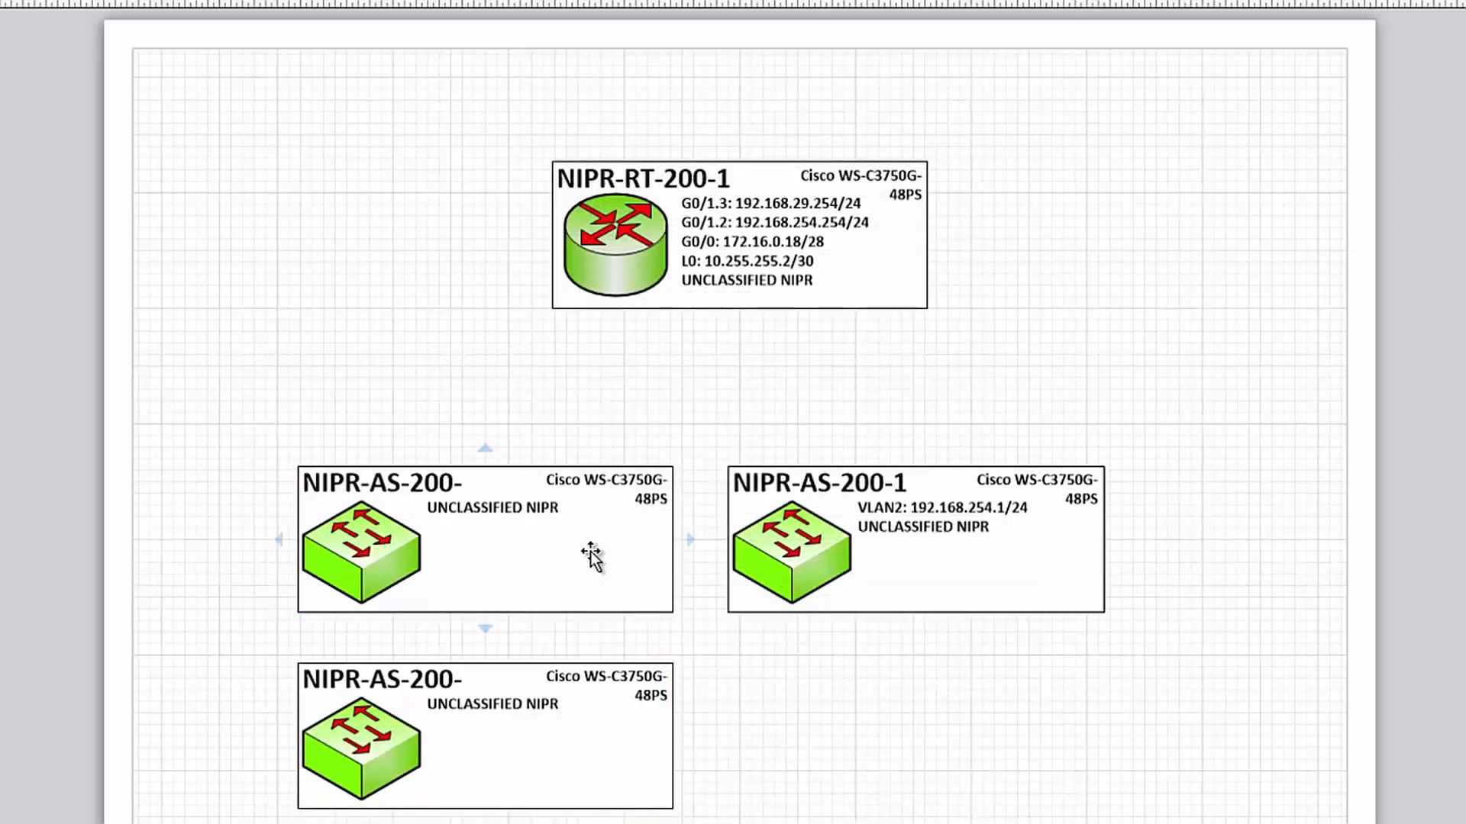
right_click(592, 556)
left_click(763, 580)
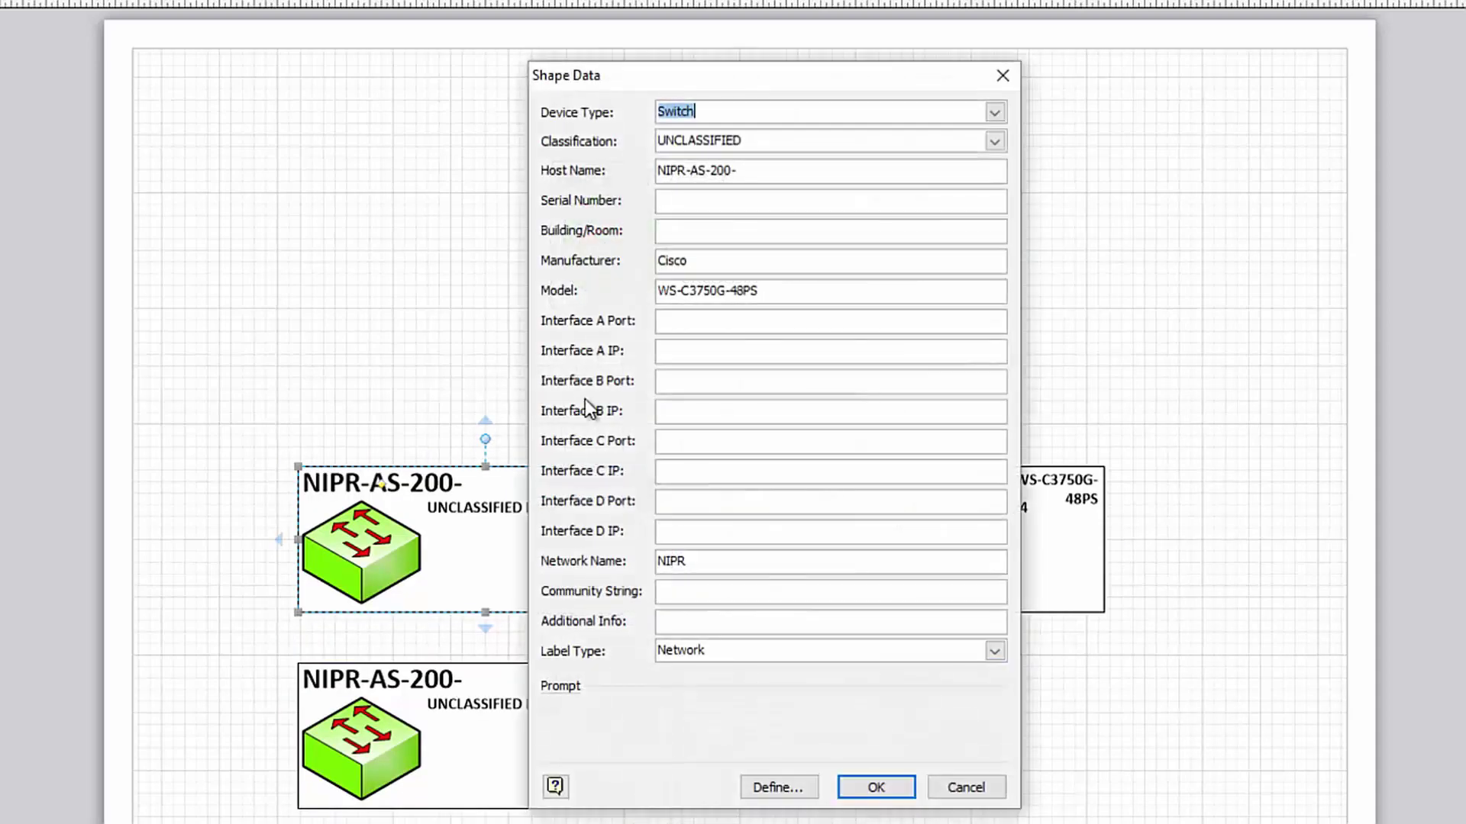
double_click(812, 174)
left_click(818, 174)
type("1")
- Set that card's Interface A port to VLAN2 and Interface A IP to 192.168.254.2/24, and apply the data
left_click(781, 319)
type("vl")
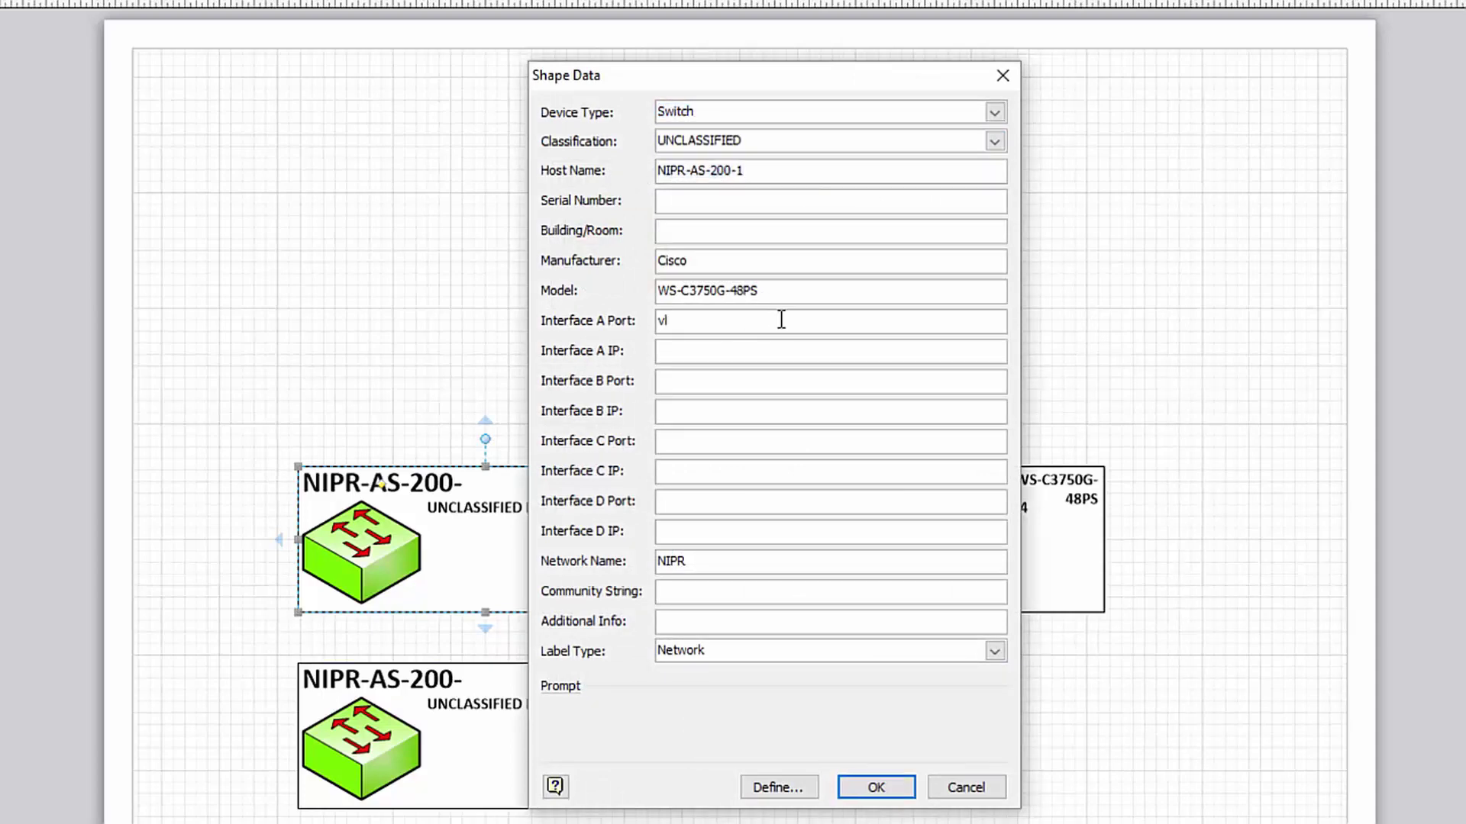
type("an")
key("BackSpace")
key("BackSpace")
key("BackSpace")
type("VLAN2: ")
type("192.168.")
type("254.2/")
type("24")
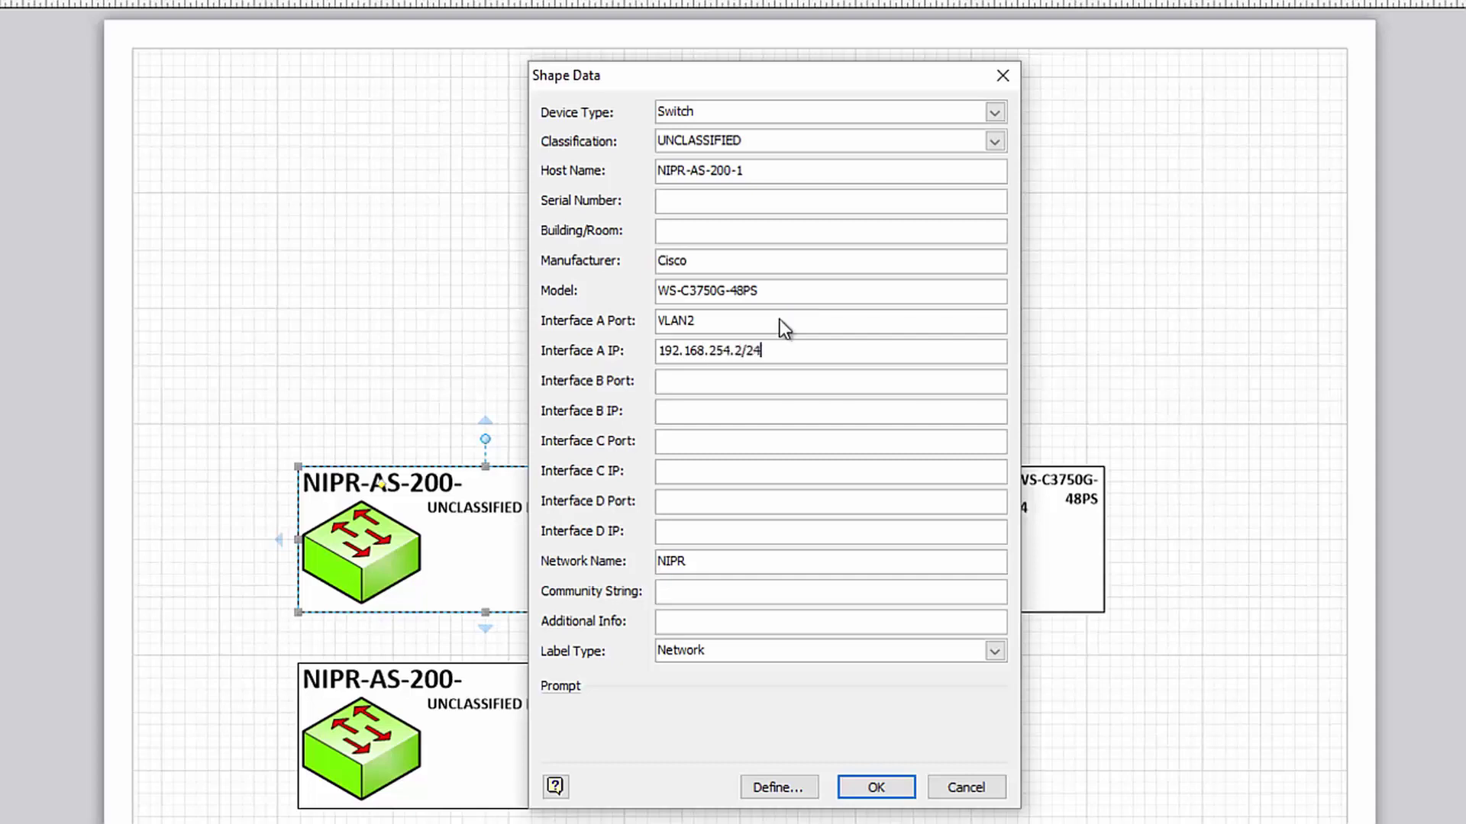
key("Return")
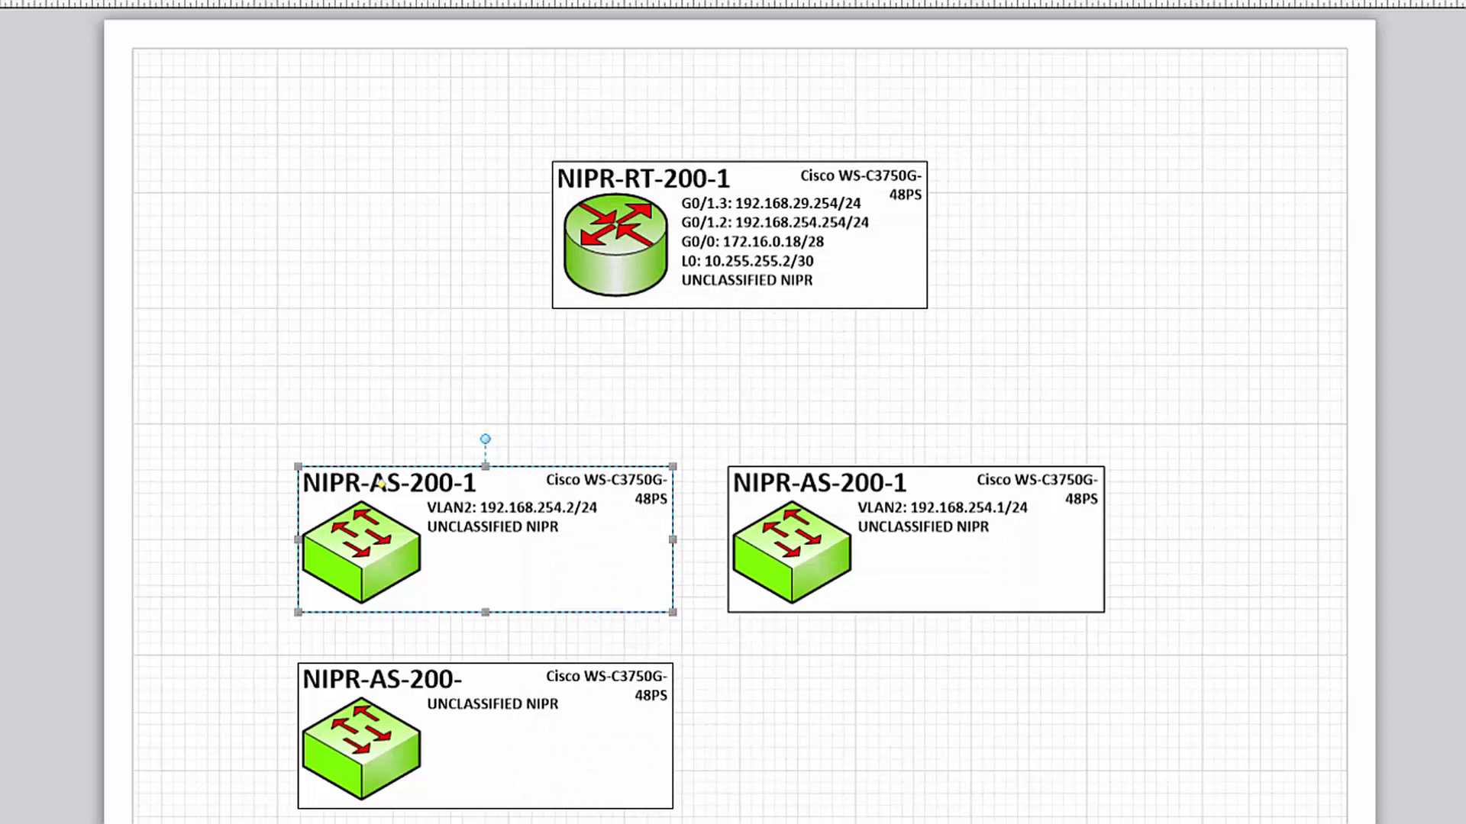
- Delete the duplicate switch card with the incomplete host name NIPR-AS-200-
left_click(526, 806)
key("Delete")
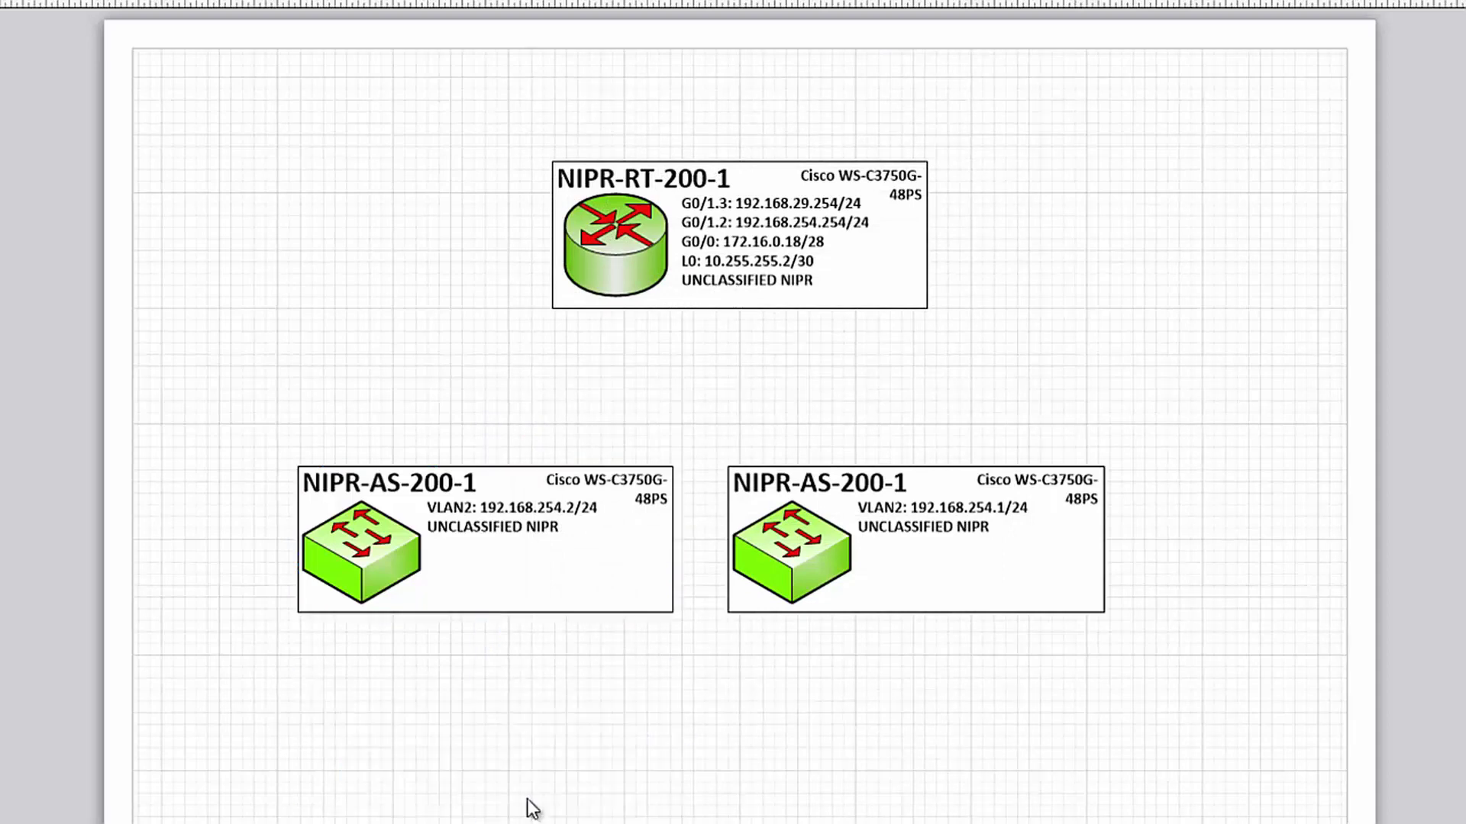
- Connect the router card to the 192.168.254.2 switch with a dynamic cable connector, using device port A G0/1 and device port B G1/49
left_click_drag(44, 393, 554, 245)
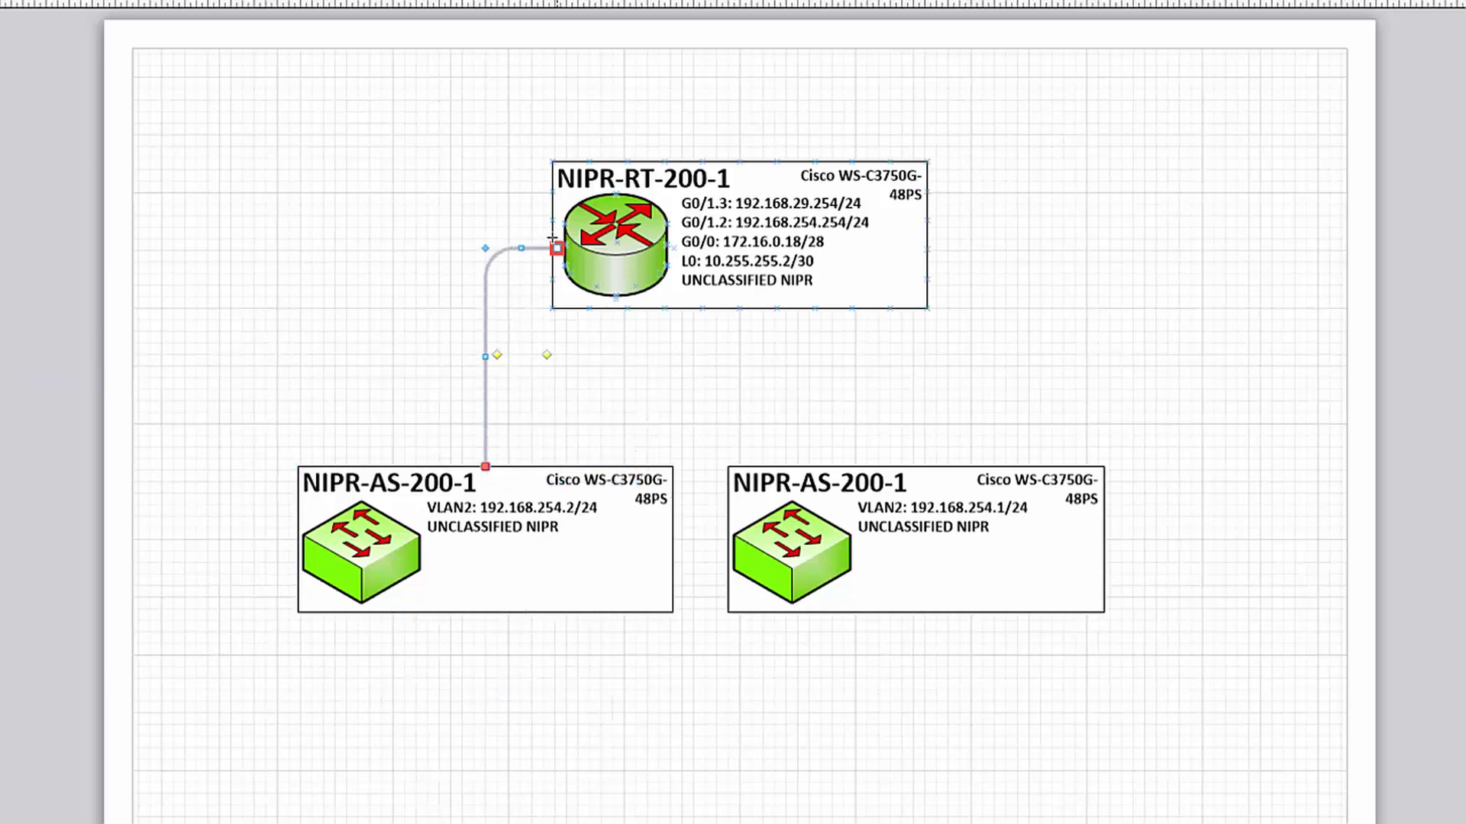
double_click(497, 281)
left_click(711, 369)
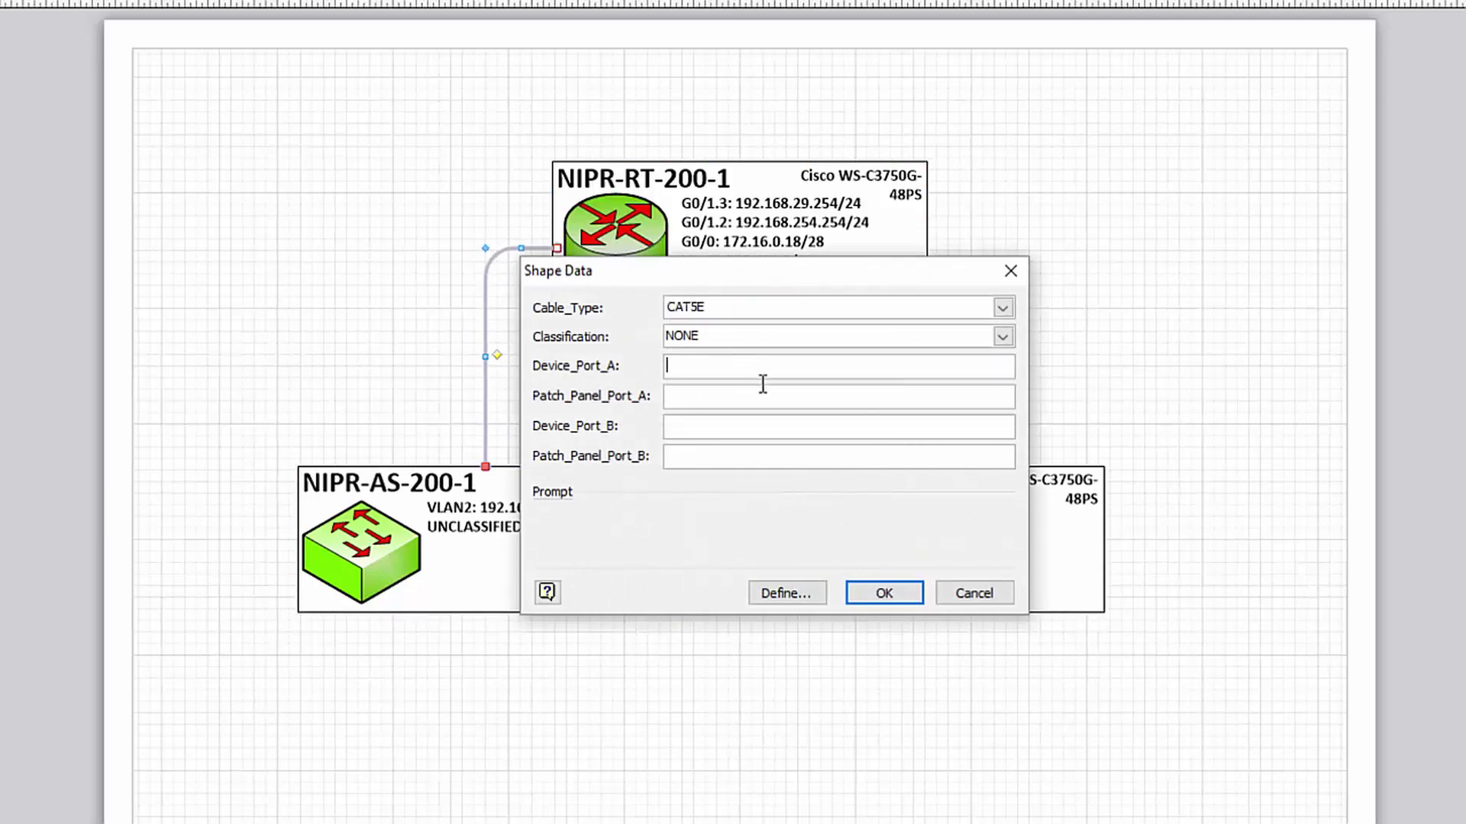
type("G")
key("BackSpace")
type("0/1")
key("Tab")
key("Tab")
type("G1/49")
key("Return")
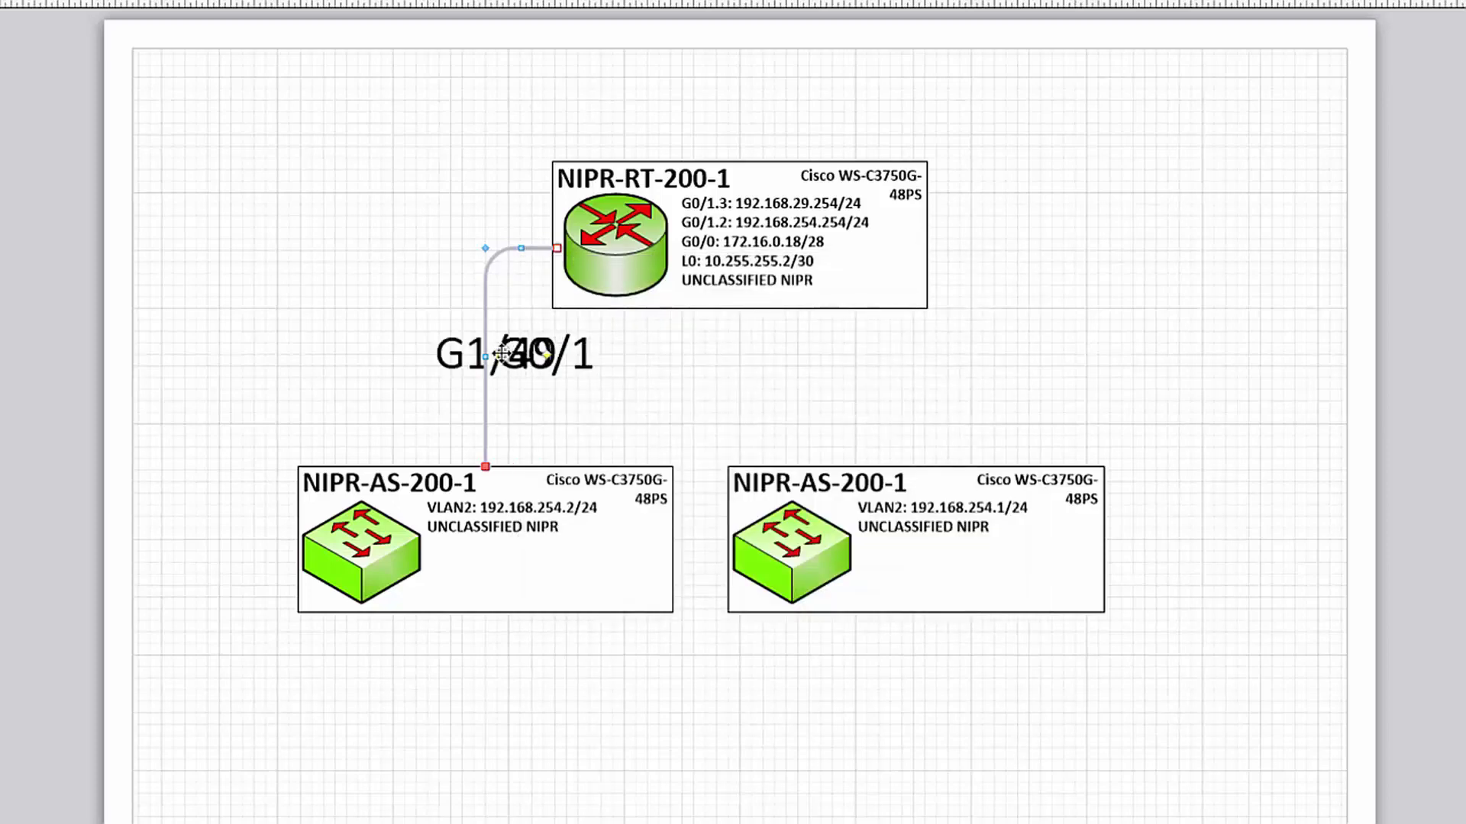
- Move the cable's G1/49 label beside its switch end and the G0/1 label beside its router end
left_click_drag(502, 353, 416, 435)
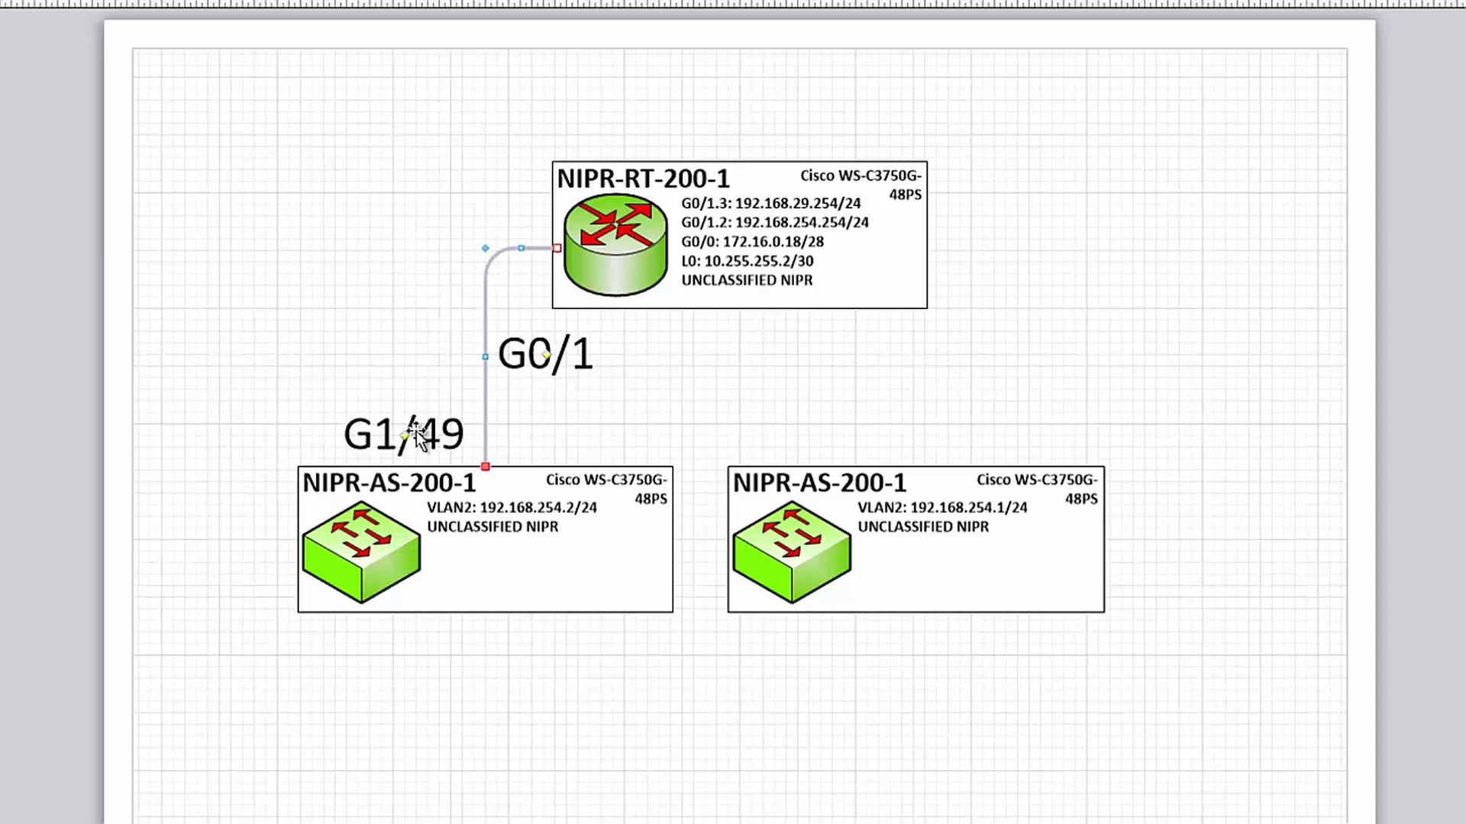
left_click_drag(544, 356, 496, 234)
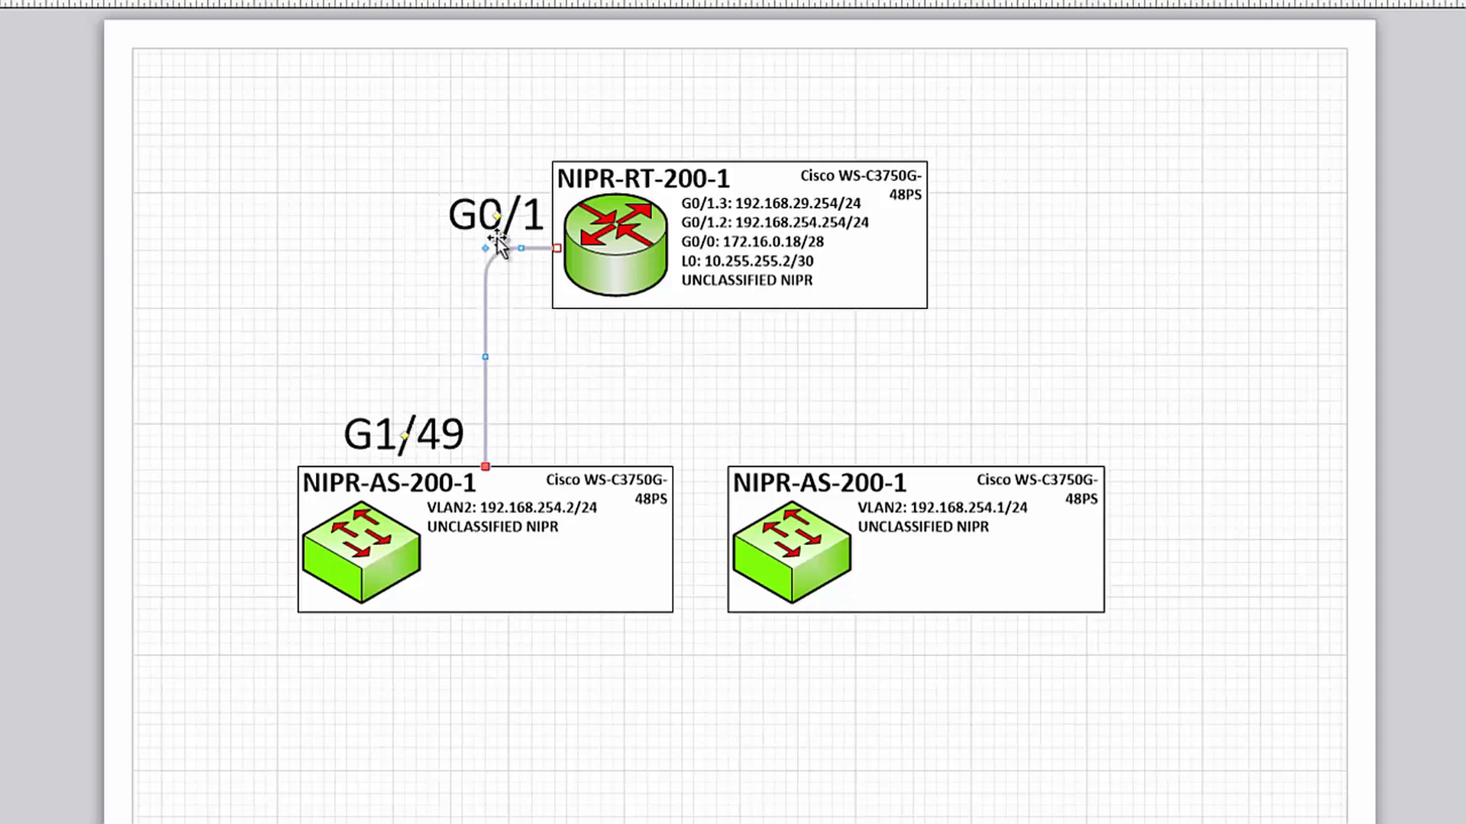
- Swap ports A and B on the cable, and swap them back
right_click(485, 280)
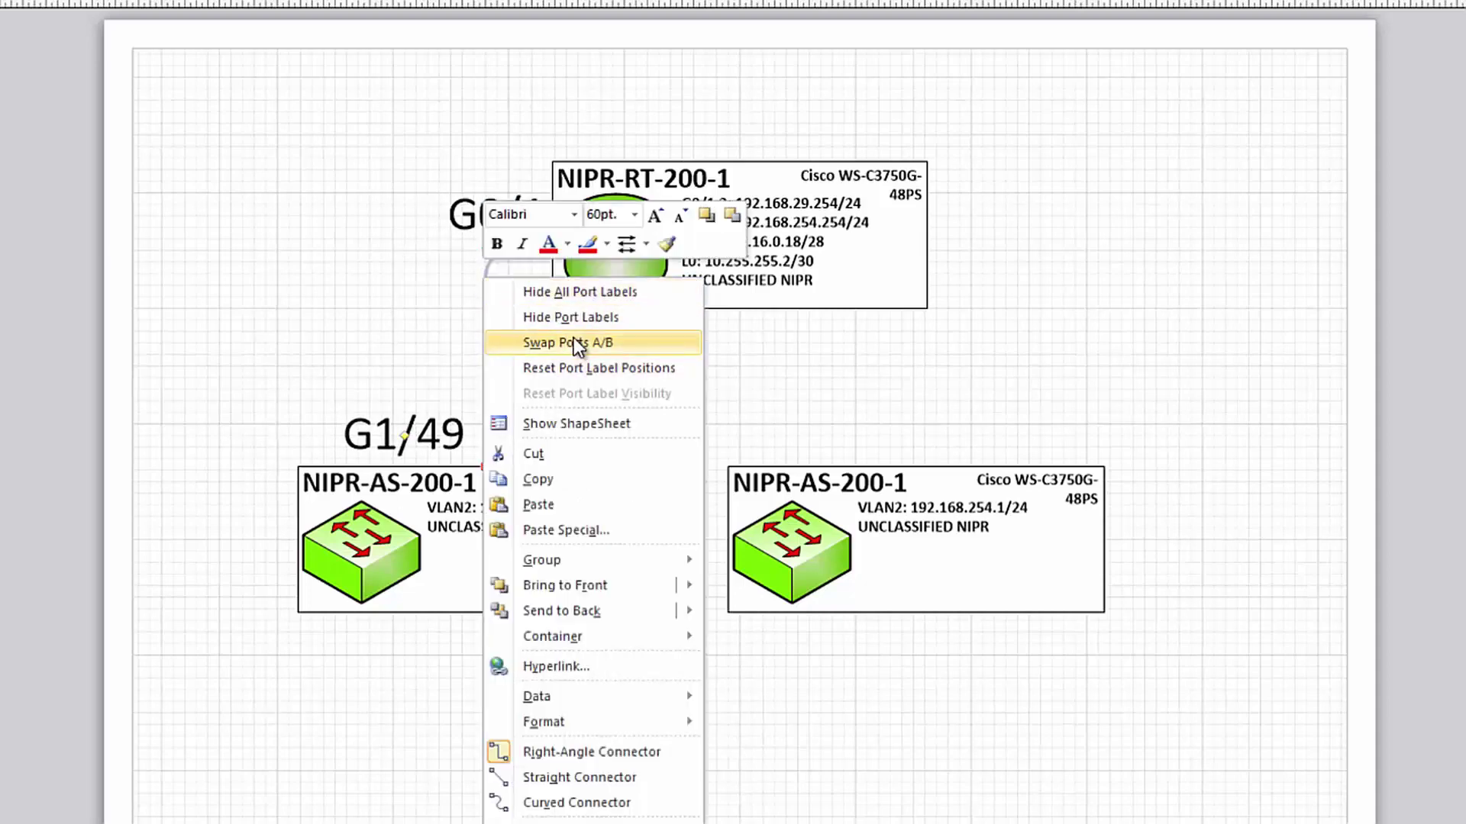
left_click(574, 342)
right_click(485, 321)
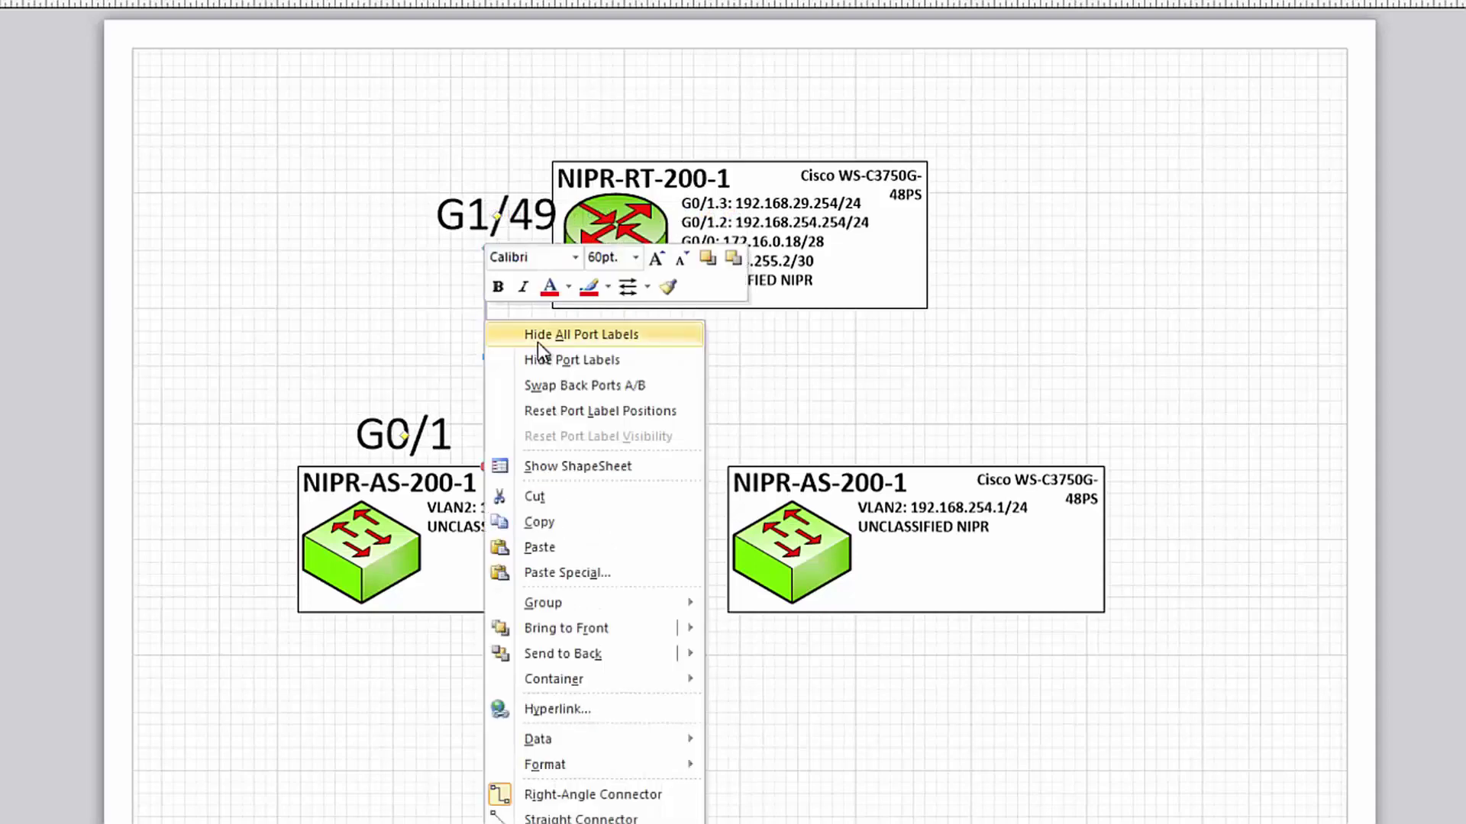
left_click(546, 380)
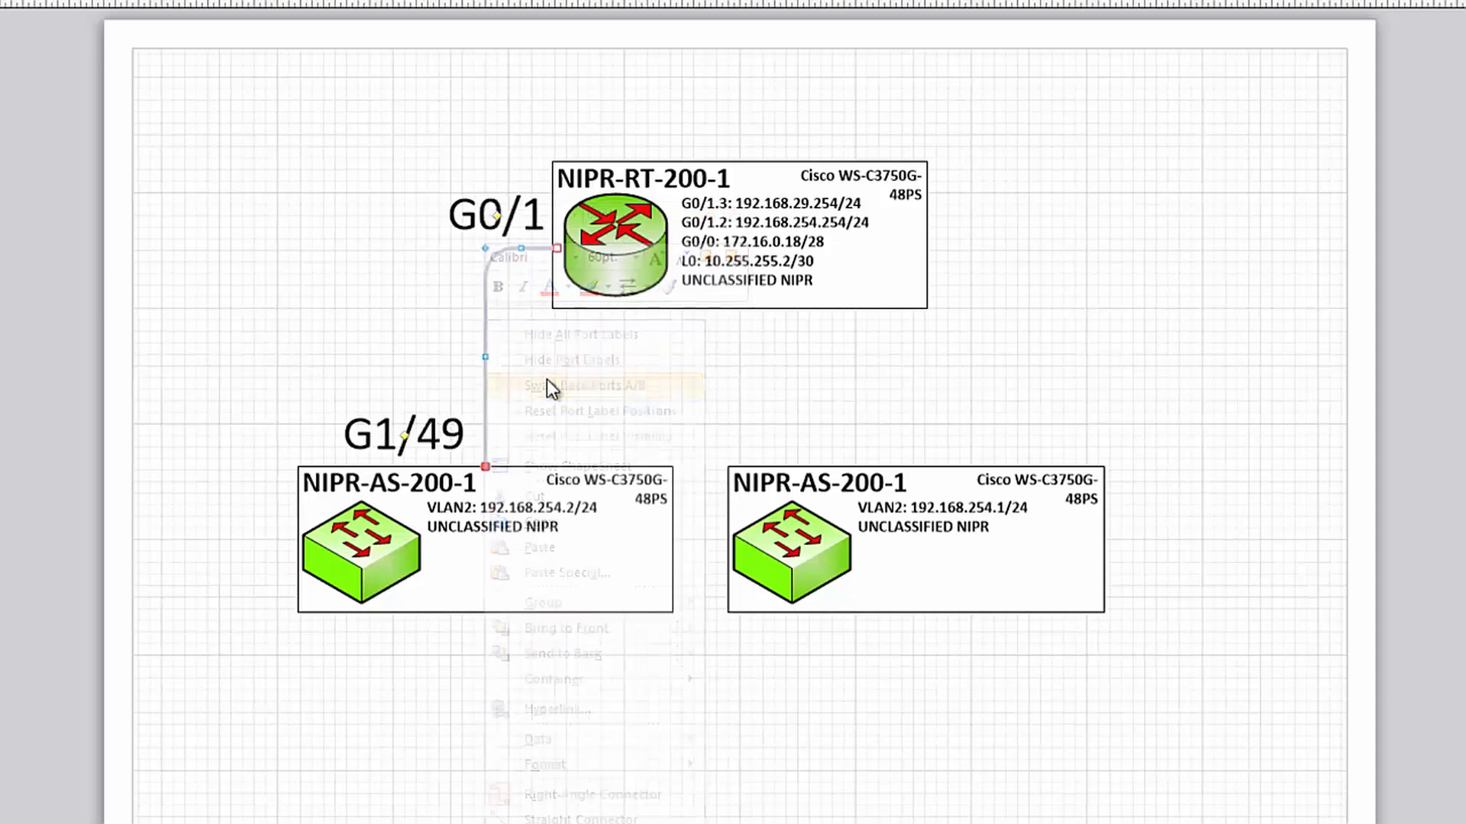
- Set the classification of the cable between the router and the switch to UNCLASSIFIED
double_click(486, 389)
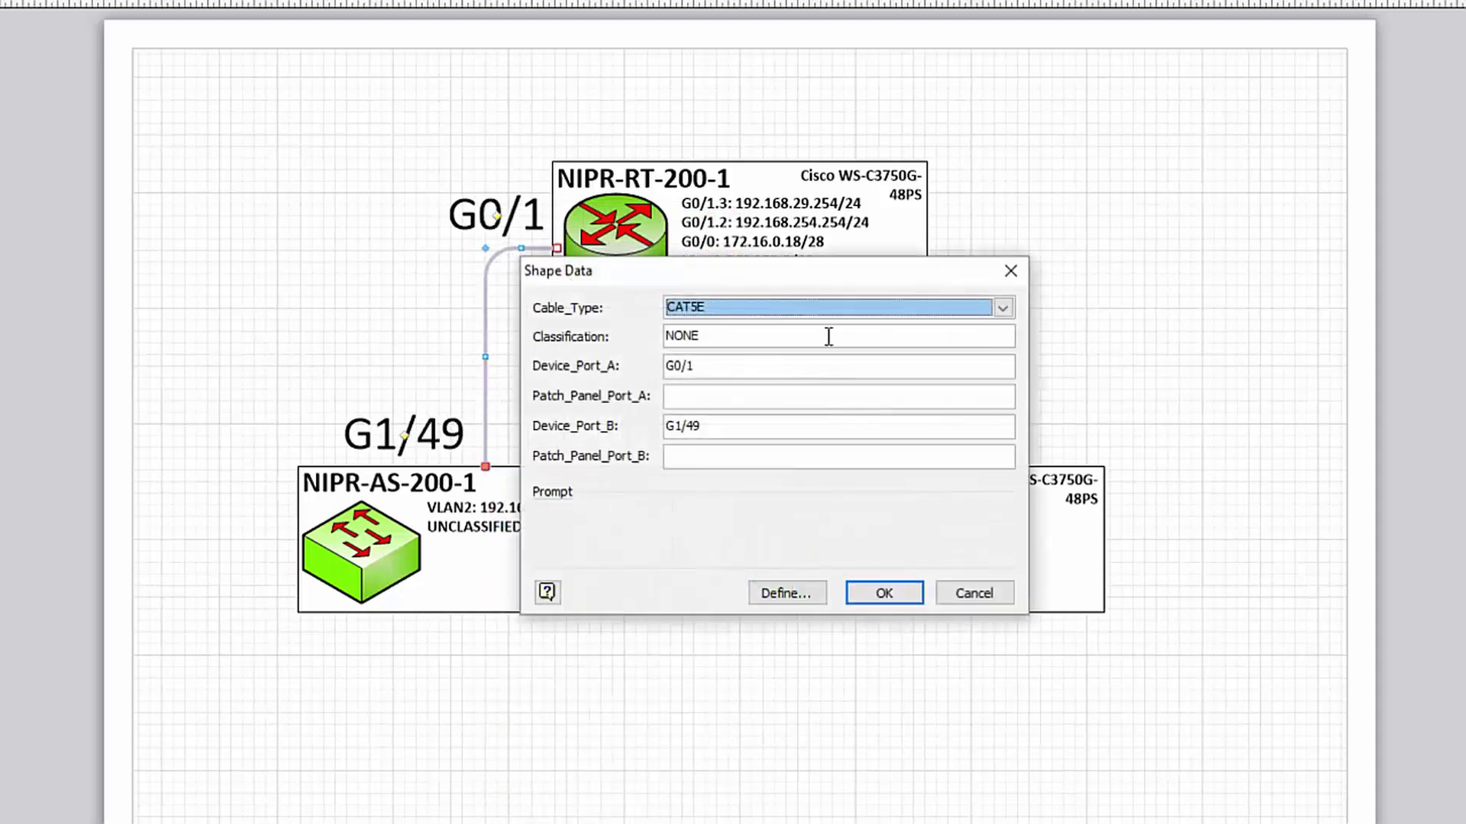
left_click(1002, 337)
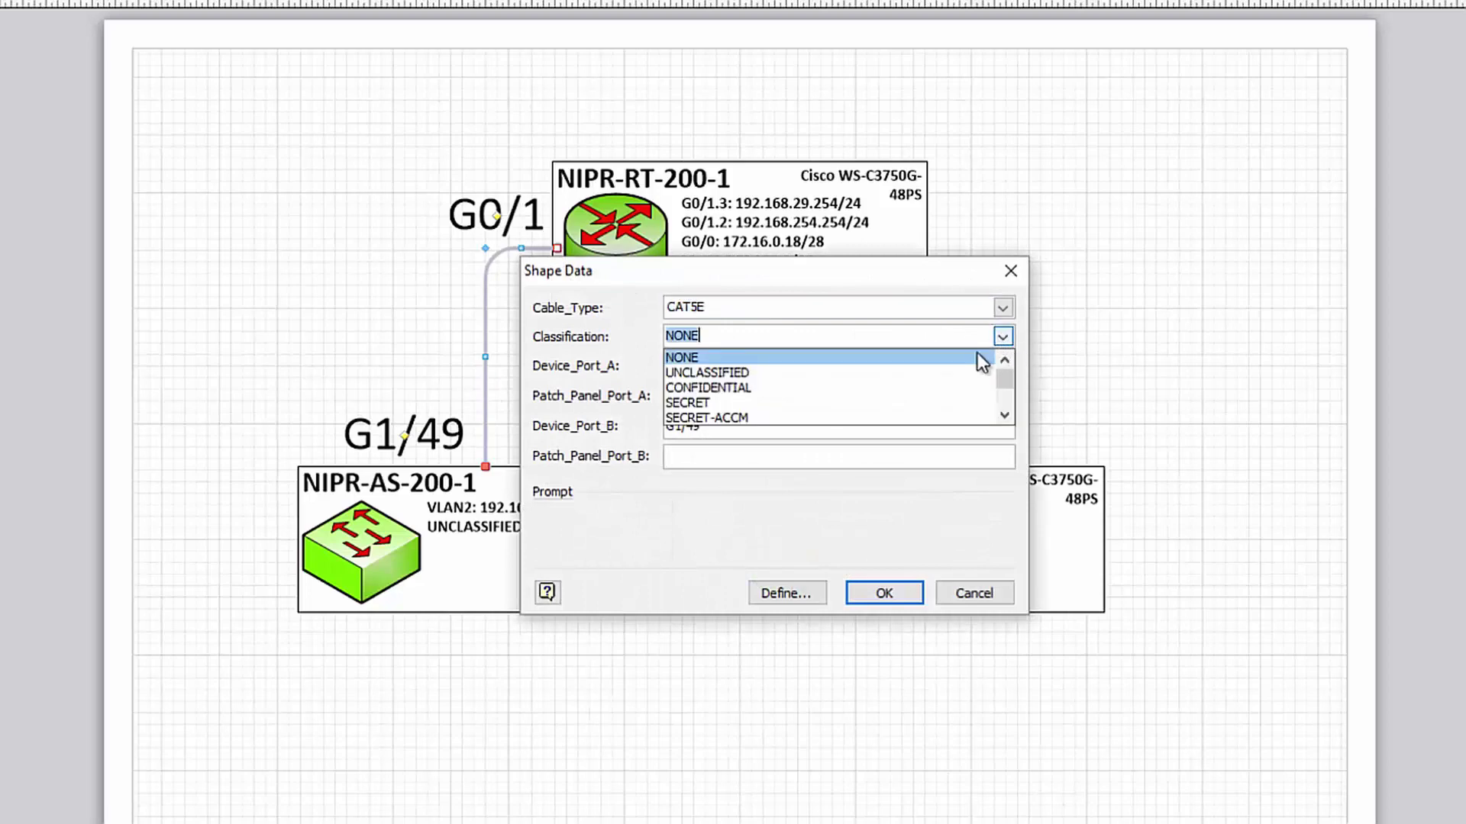
left_click(973, 372)
left_click(910, 600)
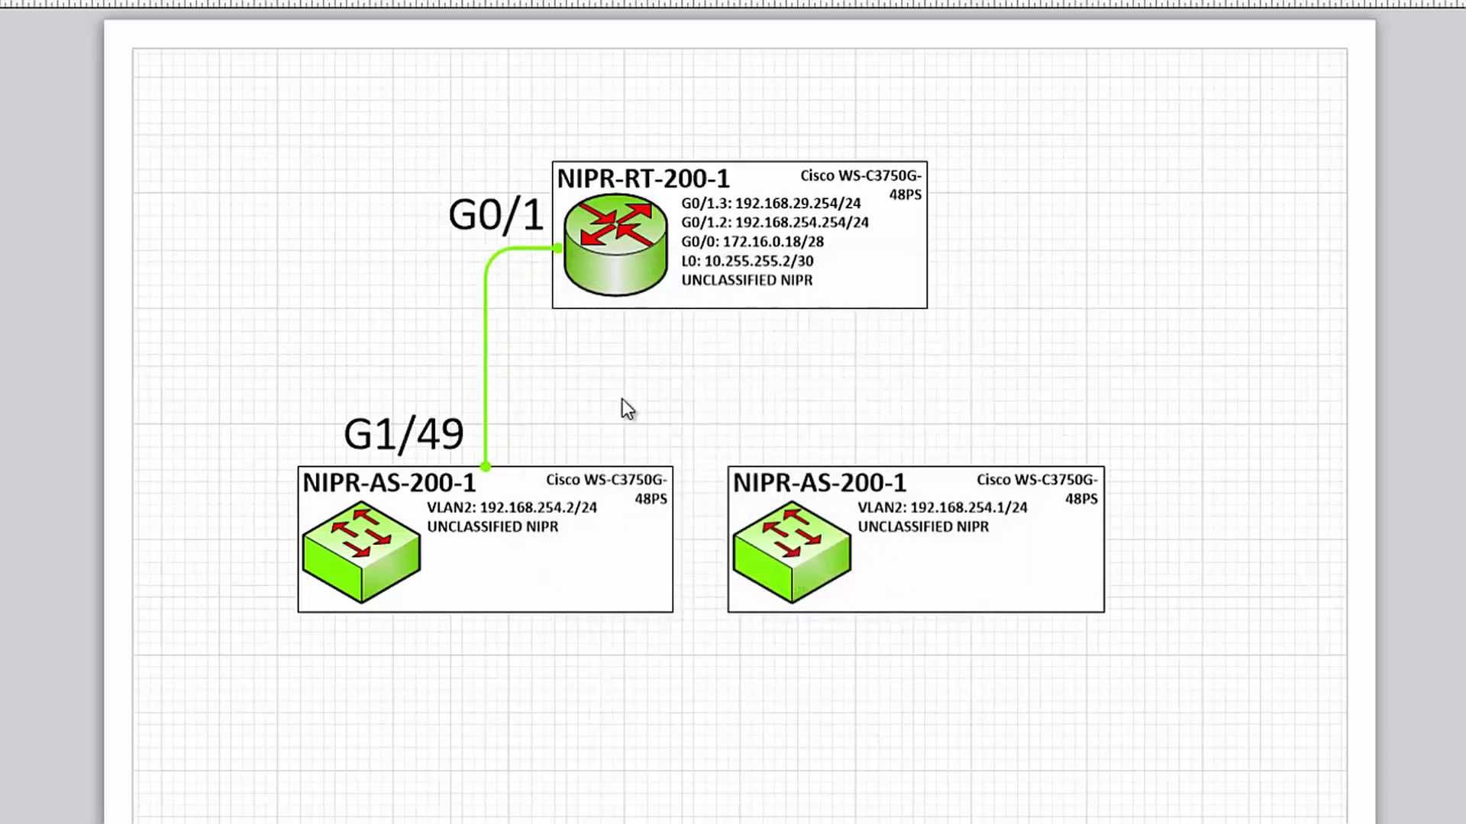
- Duplicate the cable onto the 192.168.254.1 switch and reroute the copy's free end to the 192.168.254.2 switch
left_click_drag(491, 397, 926, 428)
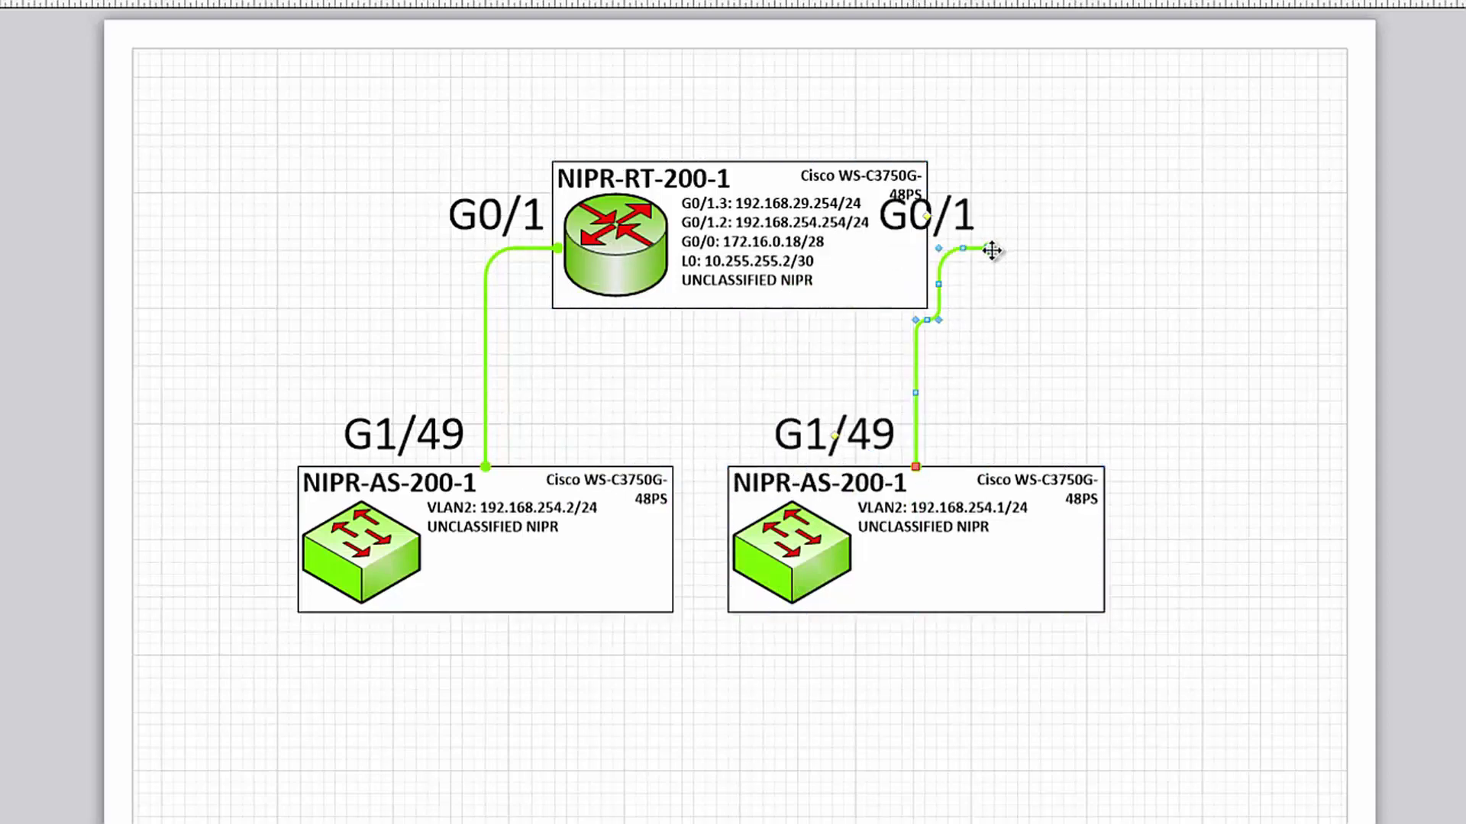
left_click_drag(951, 285, 561, 466)
left_click_drag(739, 449, 742, 413)
- Set the switch-to-switch cable's type to MM Fiber and its device port A to G0/50
double_click(839, 415)
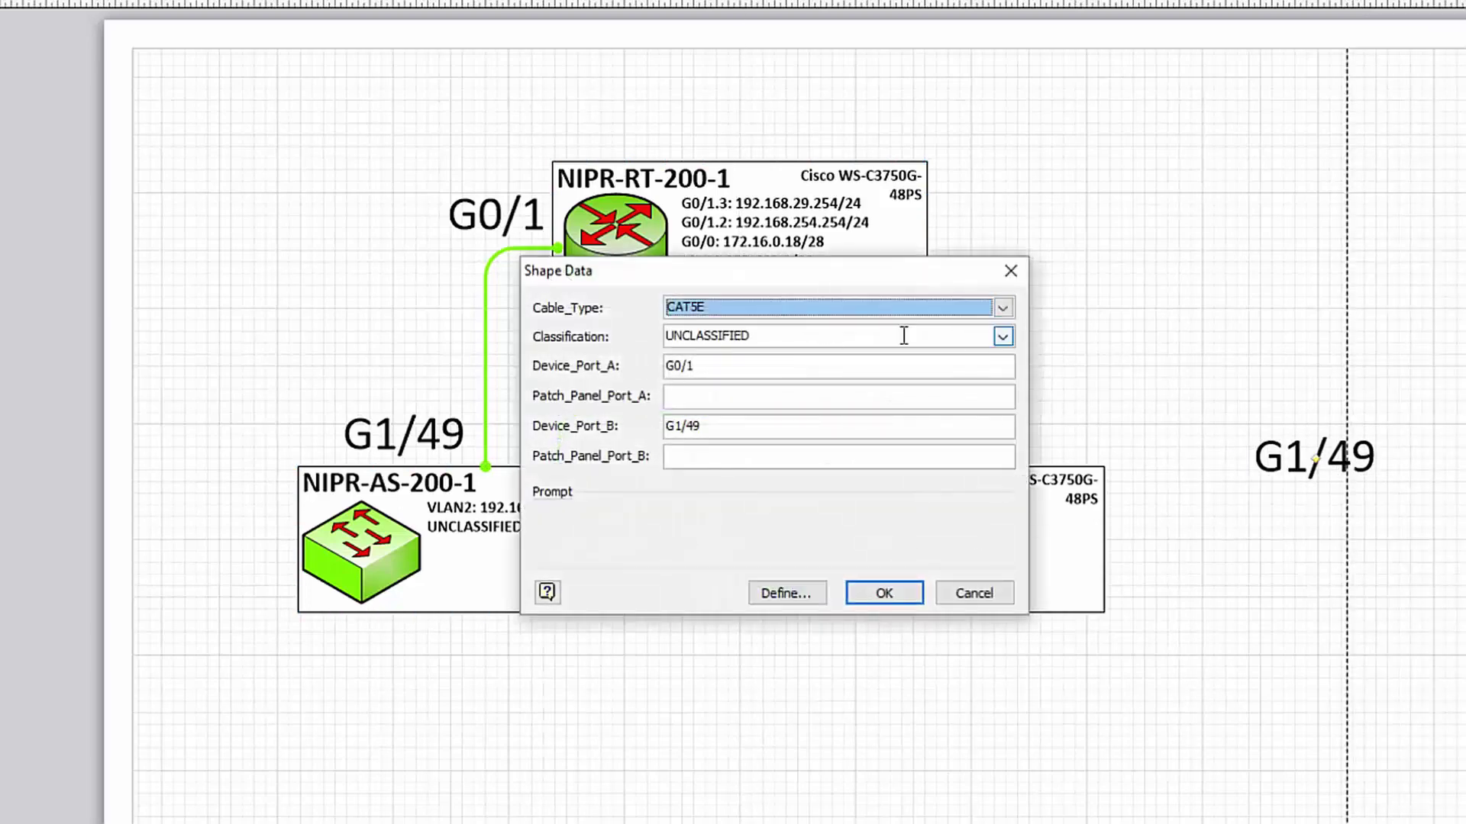
left_click(1003, 308)
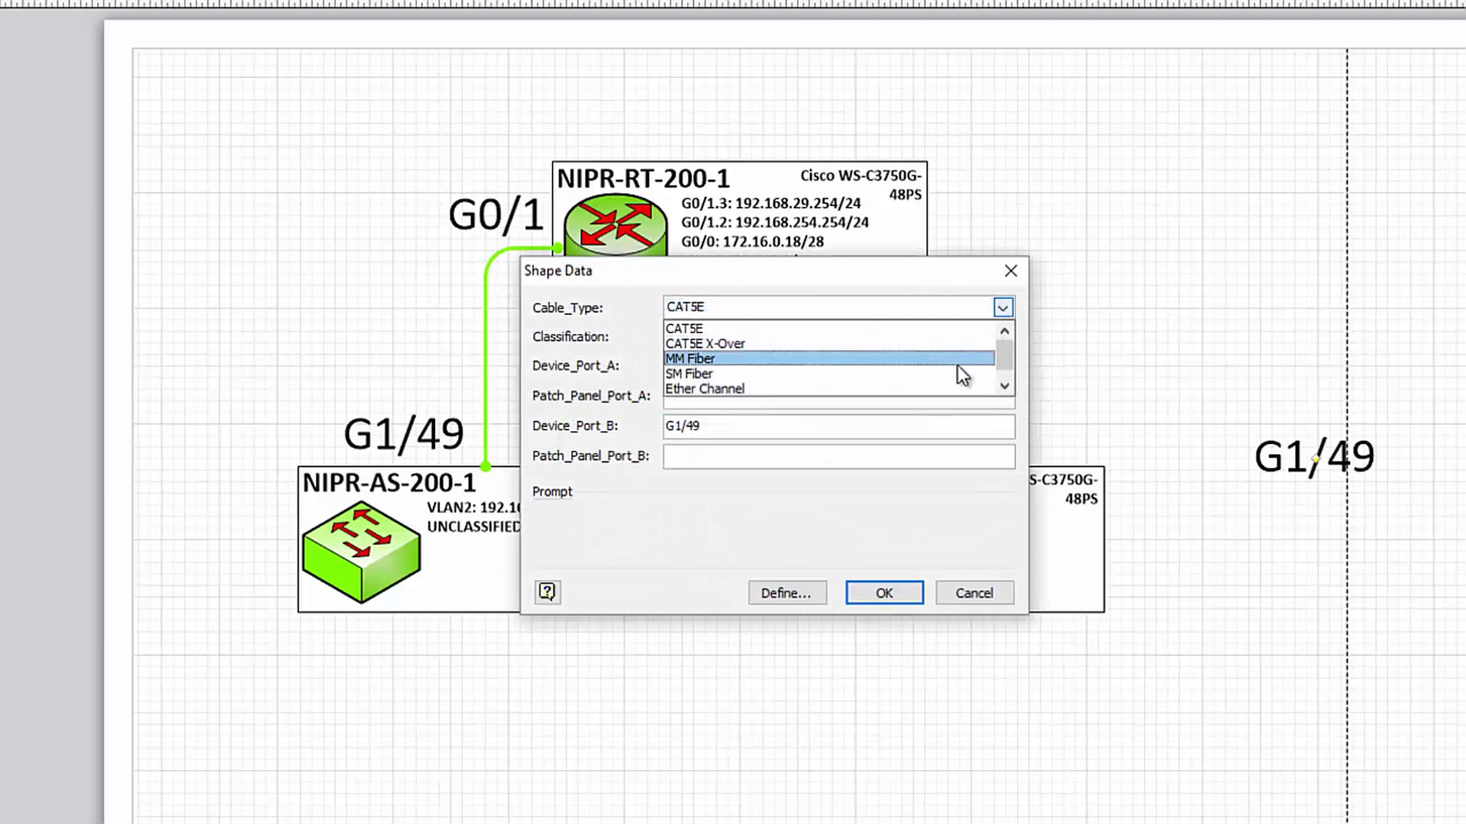
left_click(957, 364)
double_click(713, 369)
left_click(712, 374)
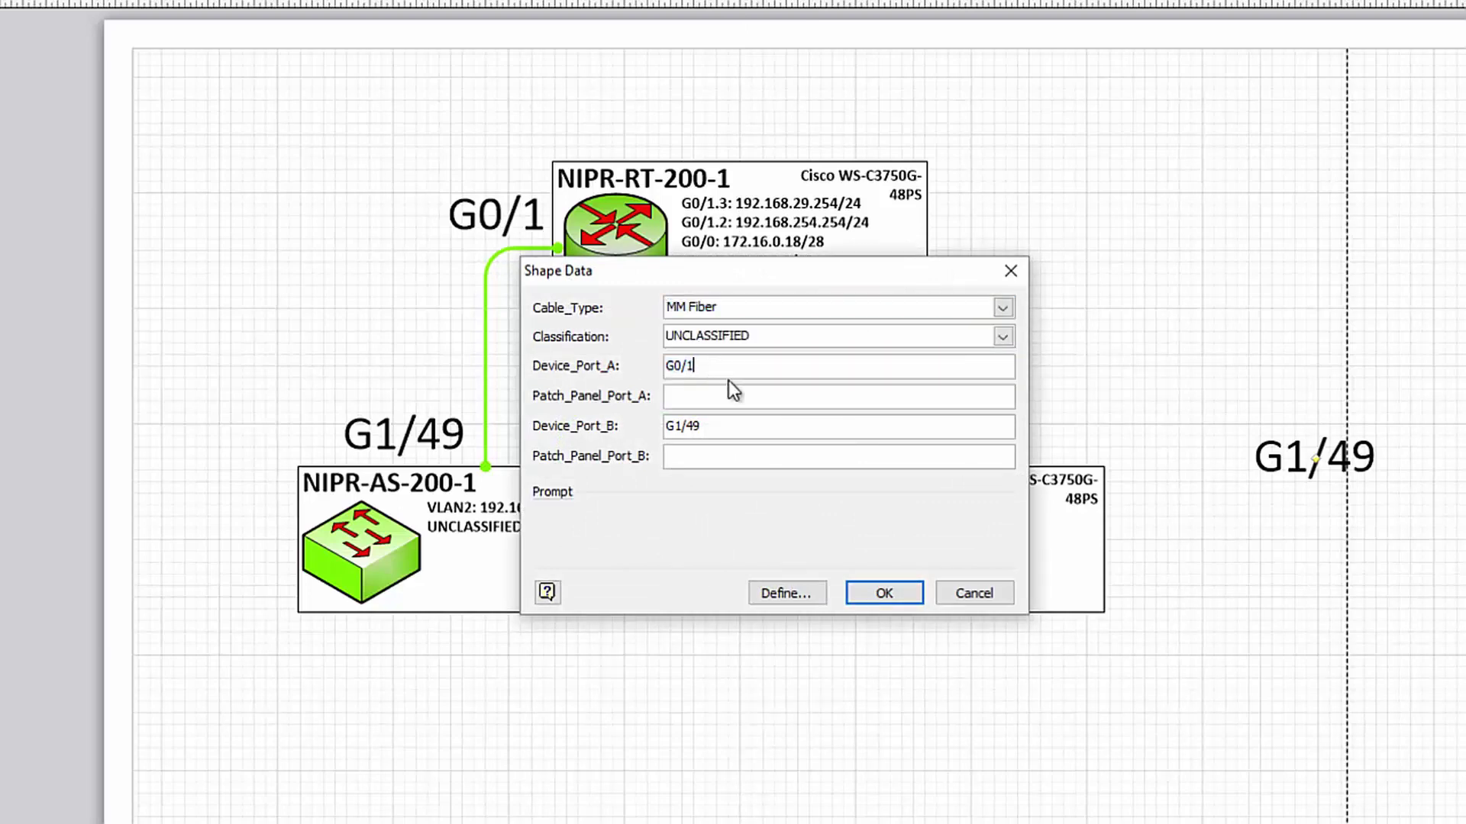
key("BackSpace")
key("BackSpace")
type("/50")
- Set the switch-to-switch cable's patch panel port A to R102-P2-A1 and patch panel port B to R152-P1-A1
key("Tab")
type("R102-P2-a")
key("BackSpace")
key("BackSpace")
type("-A1")
key("Tab")
type("R152-P1-A1")
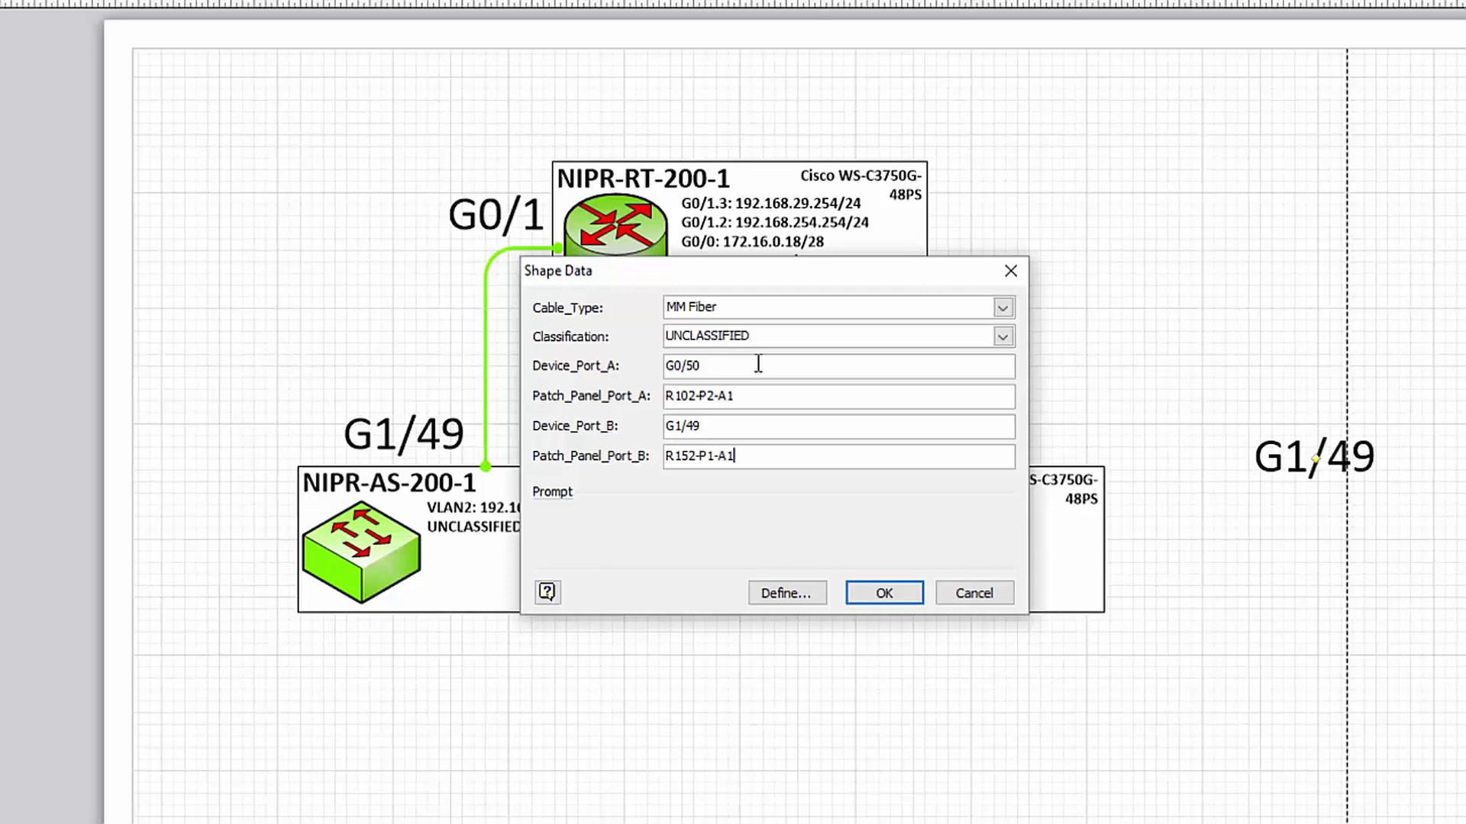
key("Return")
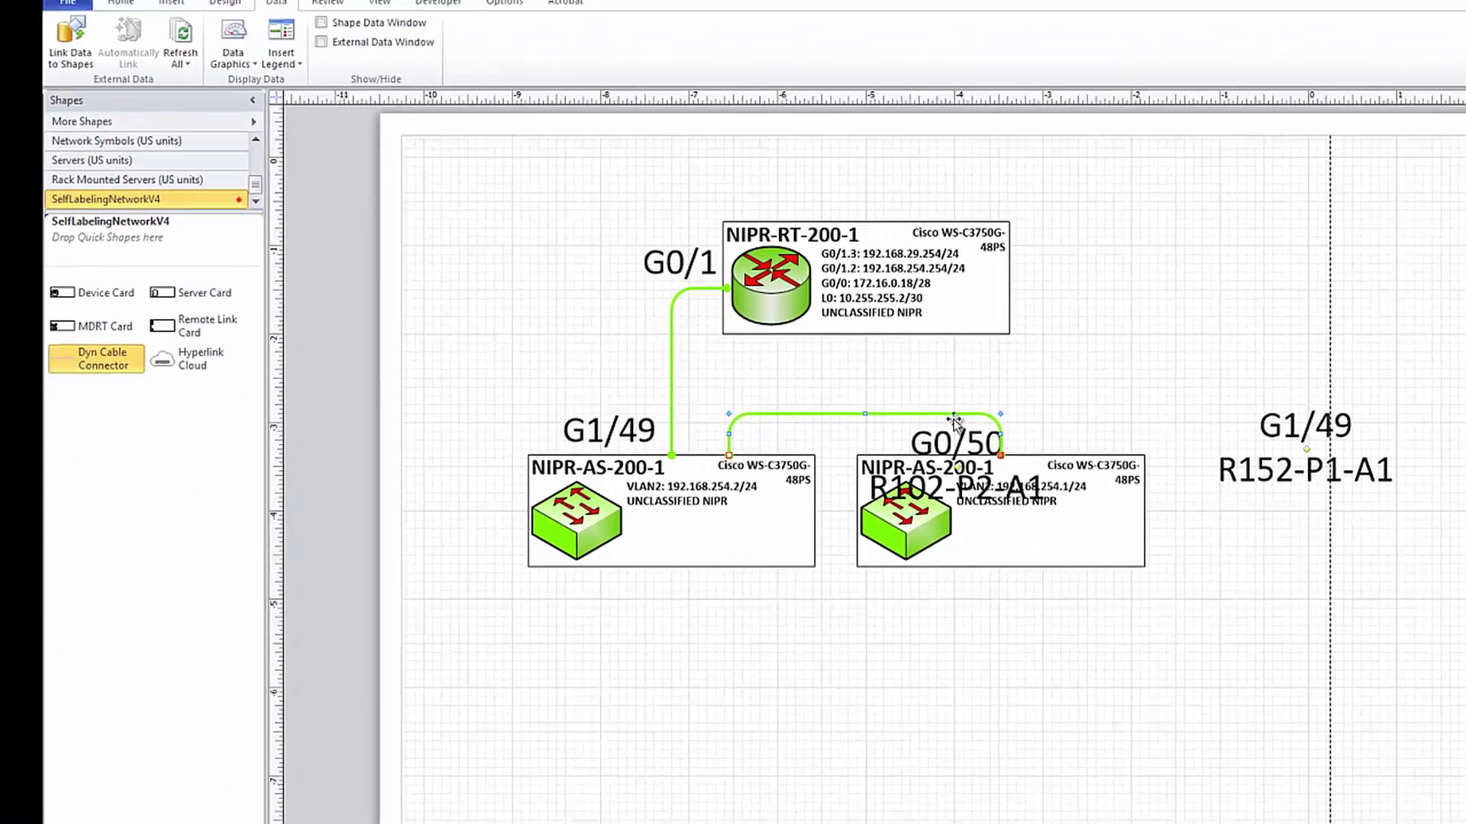
- Place the G0/50 and G1/49 labels beside their ends of the switch-to-switch cable, and shift the whole diagram down the page
left_click_drag(938, 457, 738, 363)
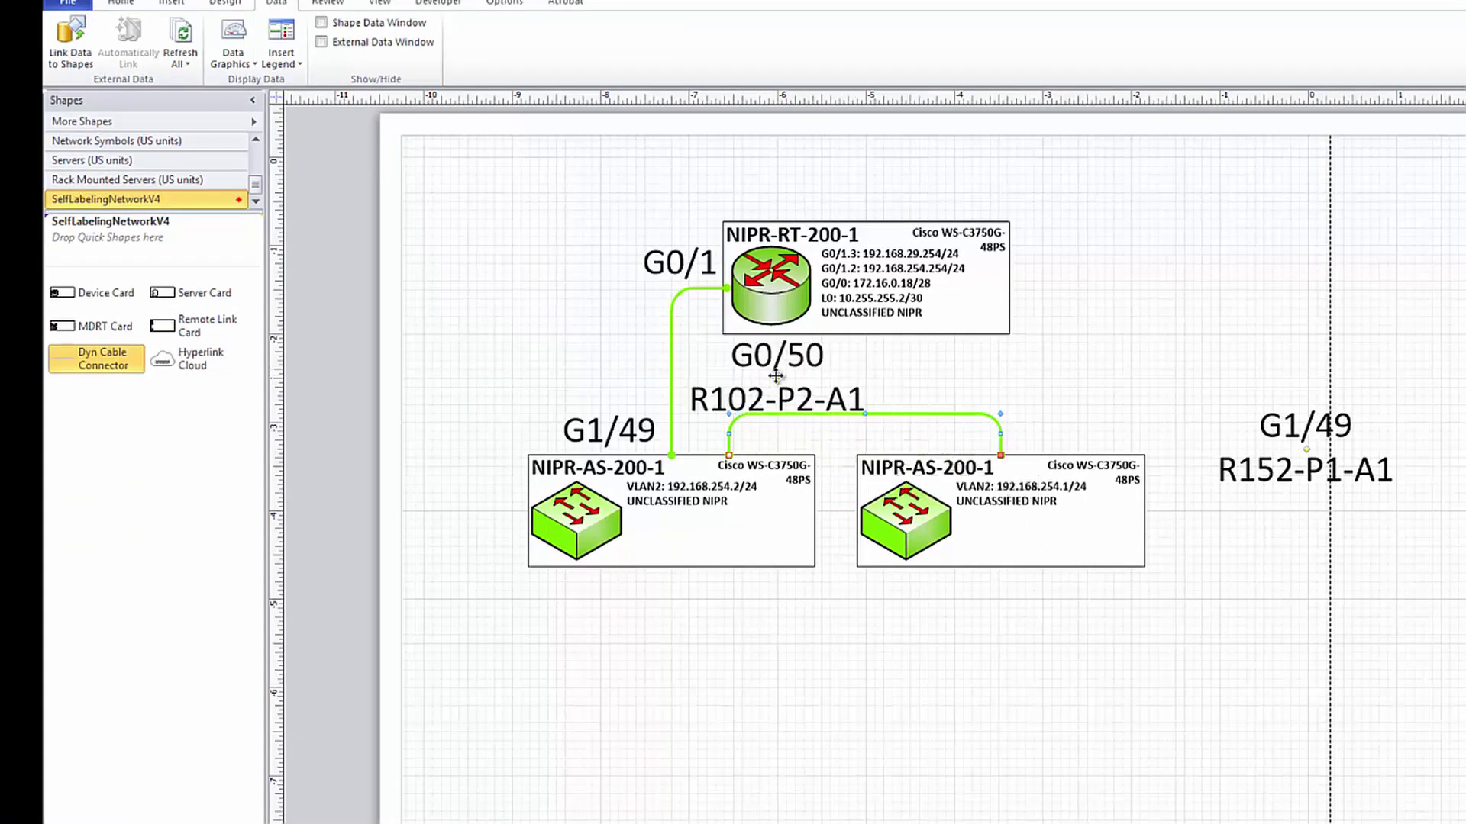
left_click_drag(1283, 443, 1082, 407)
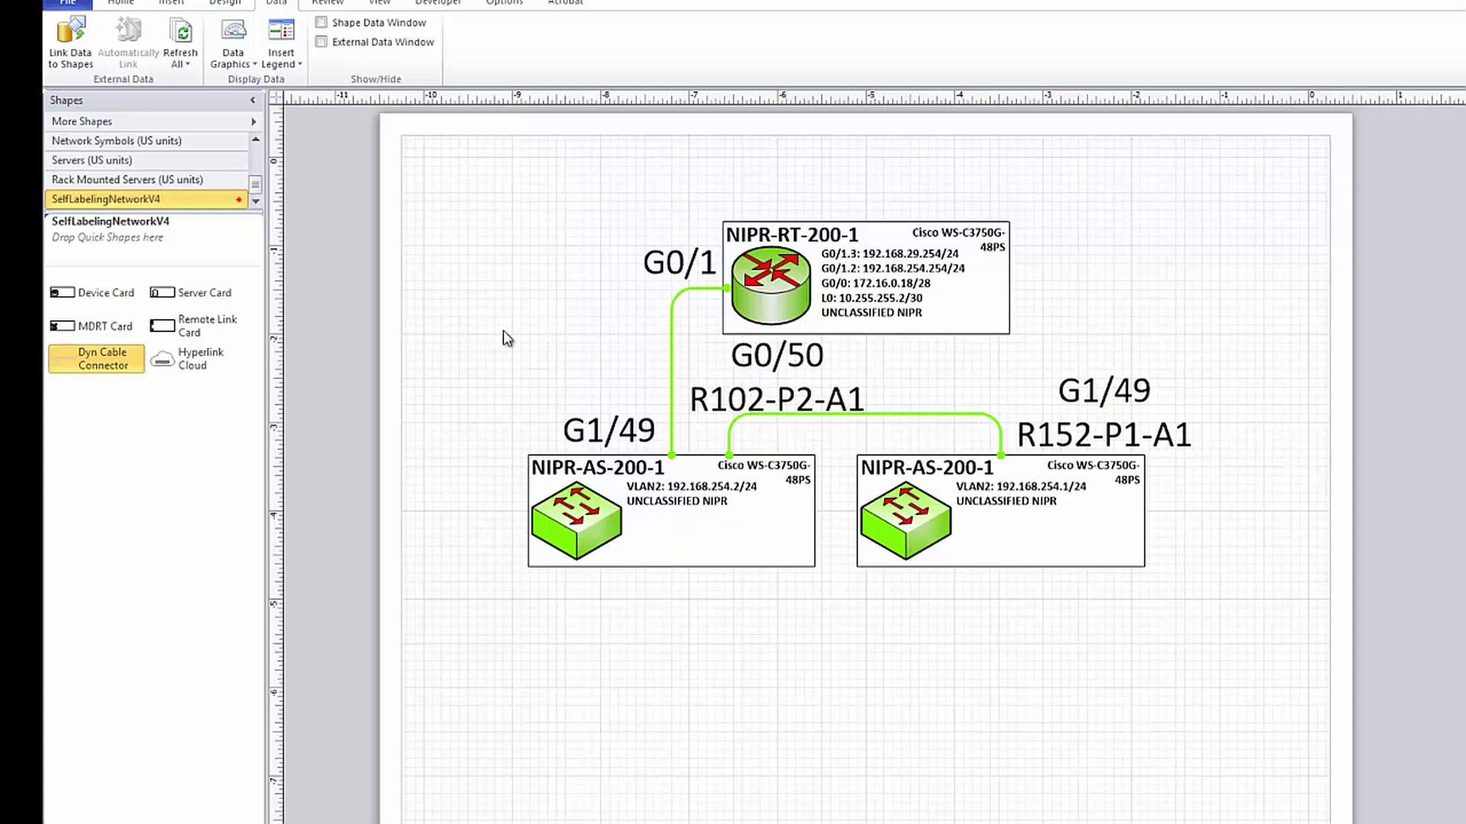
scroll(538, 340, "down", 1, "ctrl")
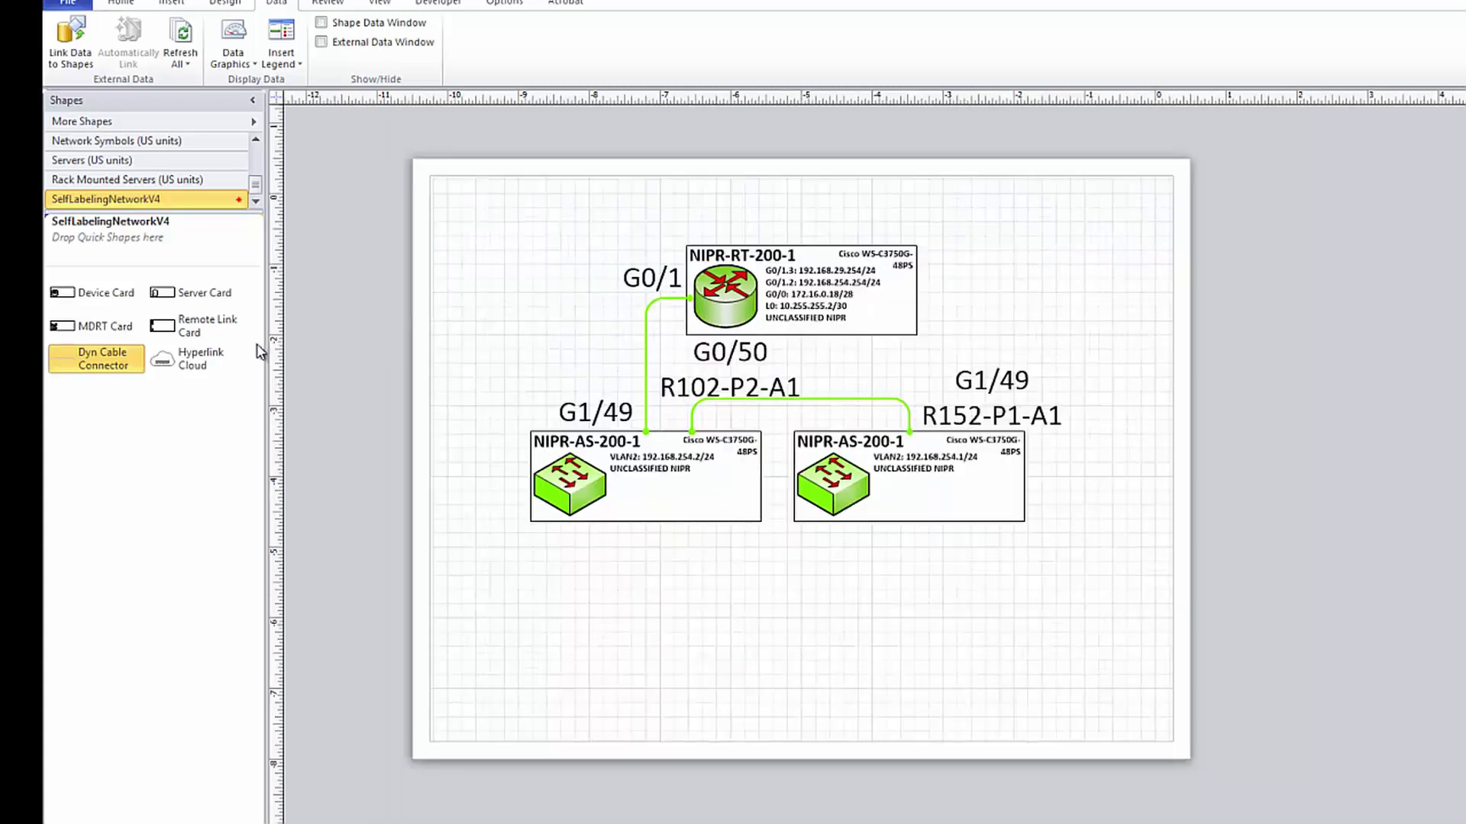
left_click_drag(416, 197, 1176, 626)
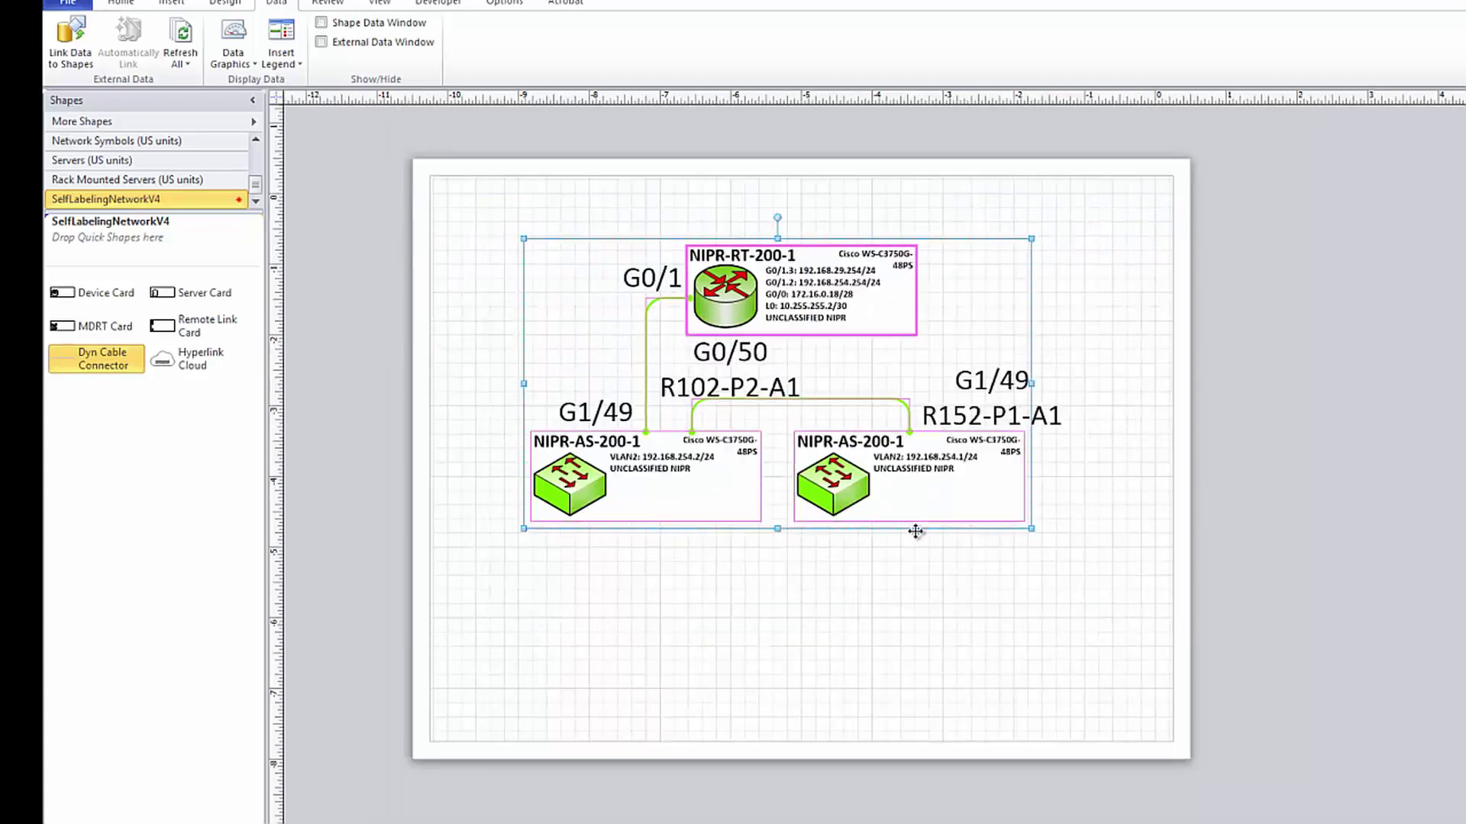
left_click_drag(916, 529, 915, 689)
- Place a Hyperlink Cloud above the router and join it to the router's top with a Dyn Cable Connector
left_click_drag(169, 371, 756, 269)
left_click(98, 359)
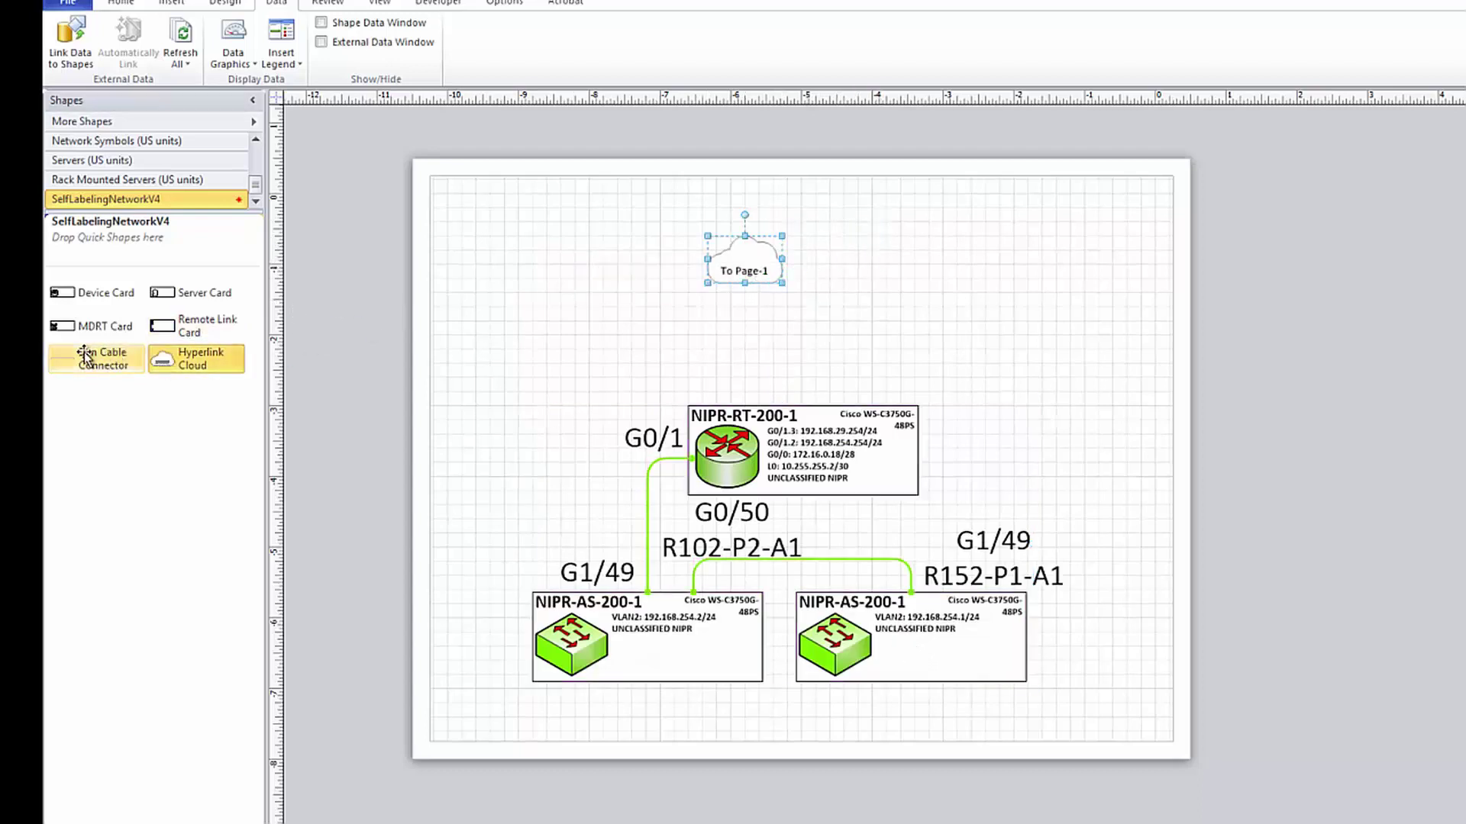
left_click_drag(803, 405, 737, 294)
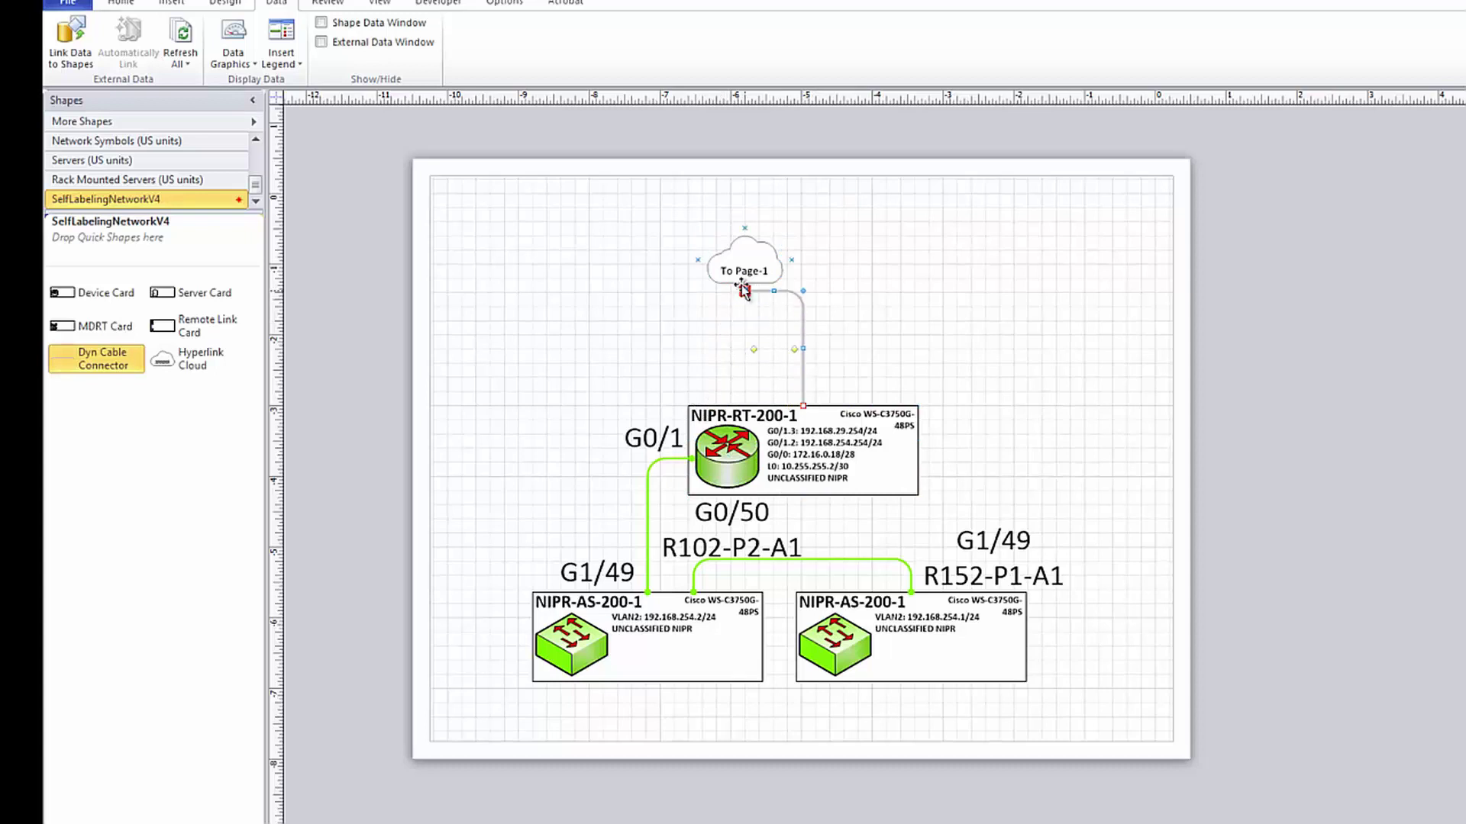
left_click(744, 325)
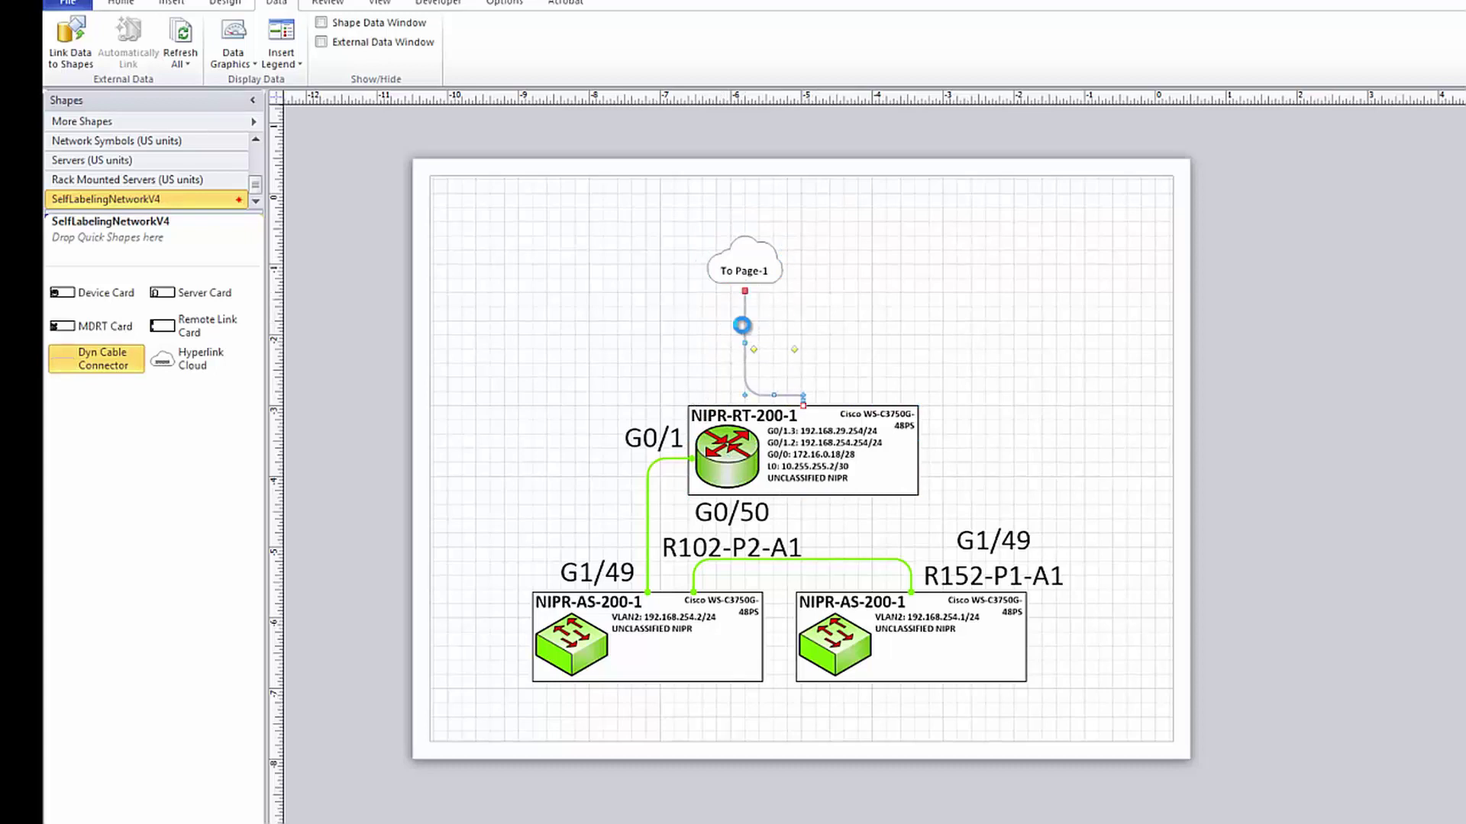
- Set the cable between the router and the cloud to type CAT5E and classification BLACK
double_click(741, 325)
left_click(1067, 333)
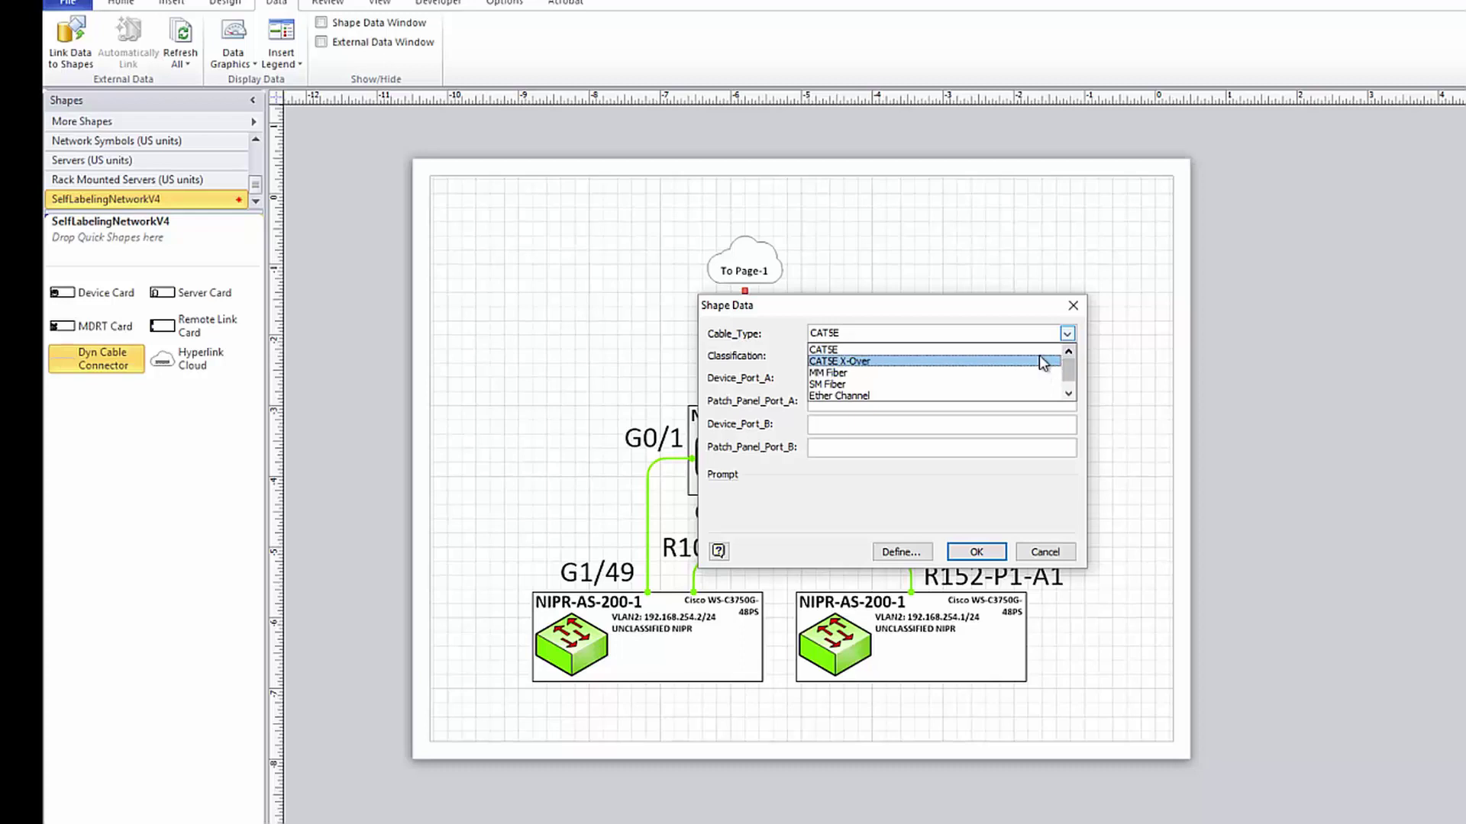
left_click(1038, 350)
left_click(1067, 356)
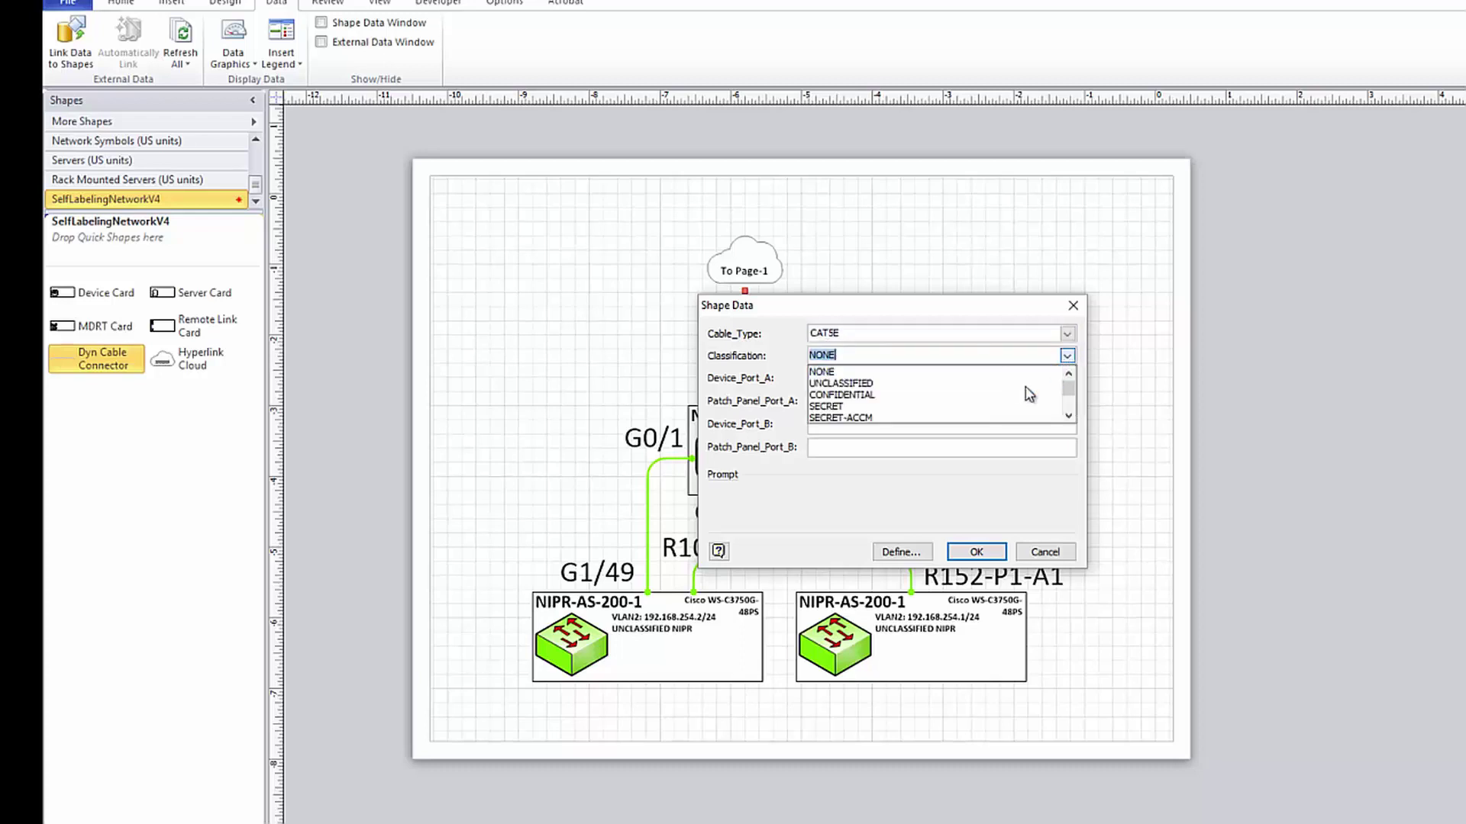
scroll(1027, 393, "down", 2)
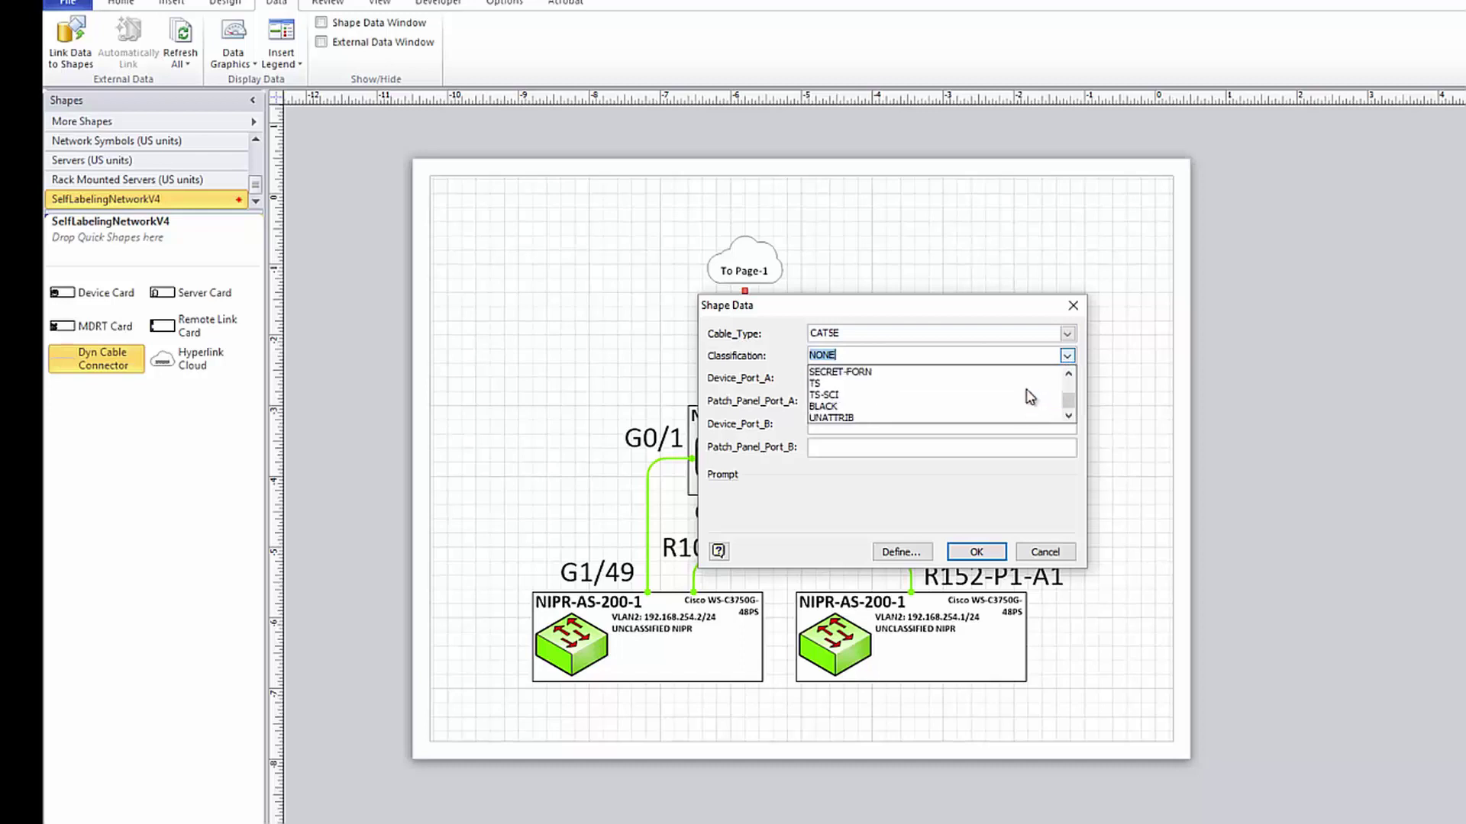
left_click(993, 406)
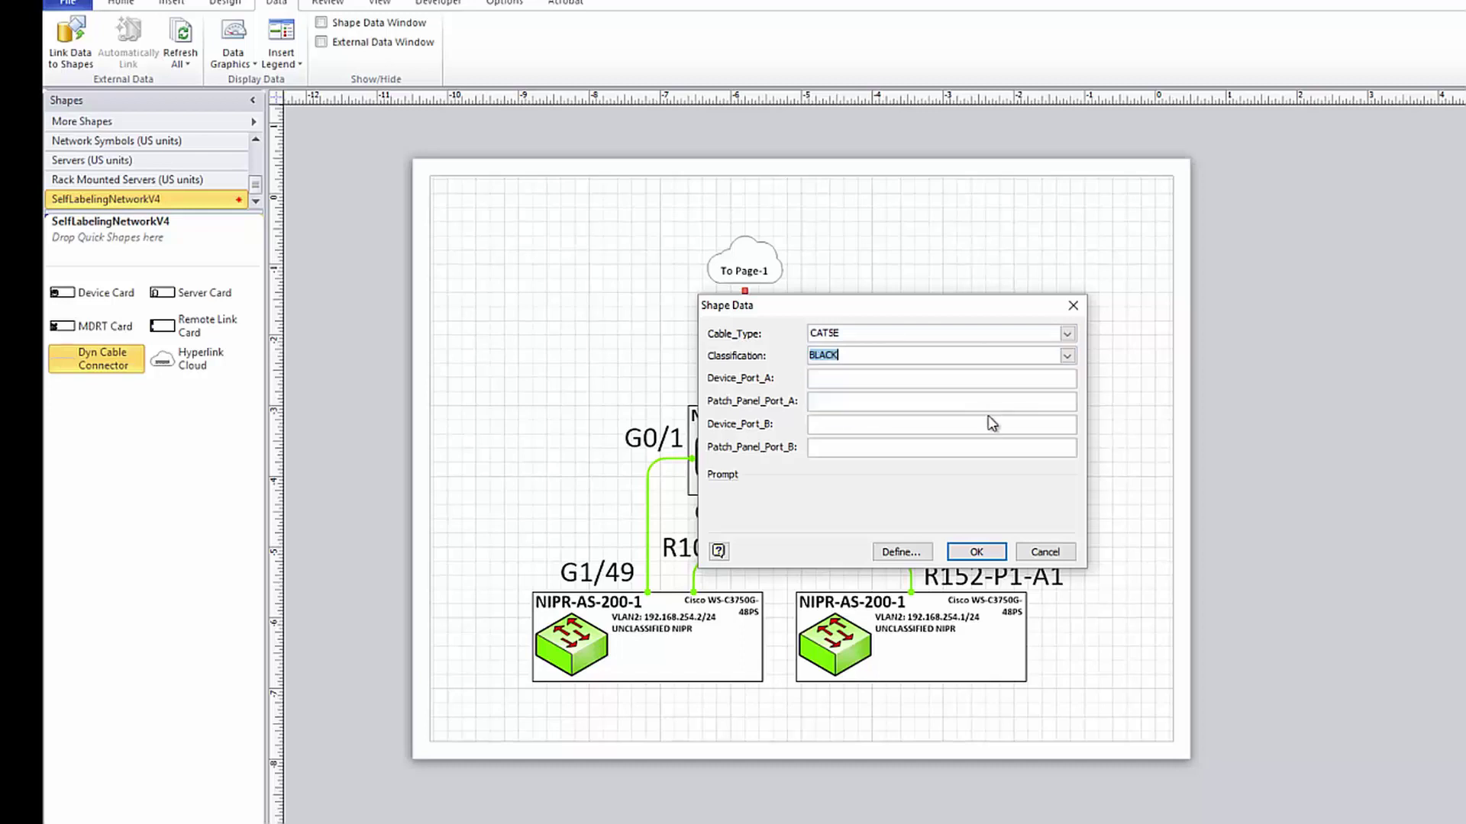
- Set the cloud cable's device port A to G0/0 and move its label beside the router end
left_click(861, 380)
key("Return")
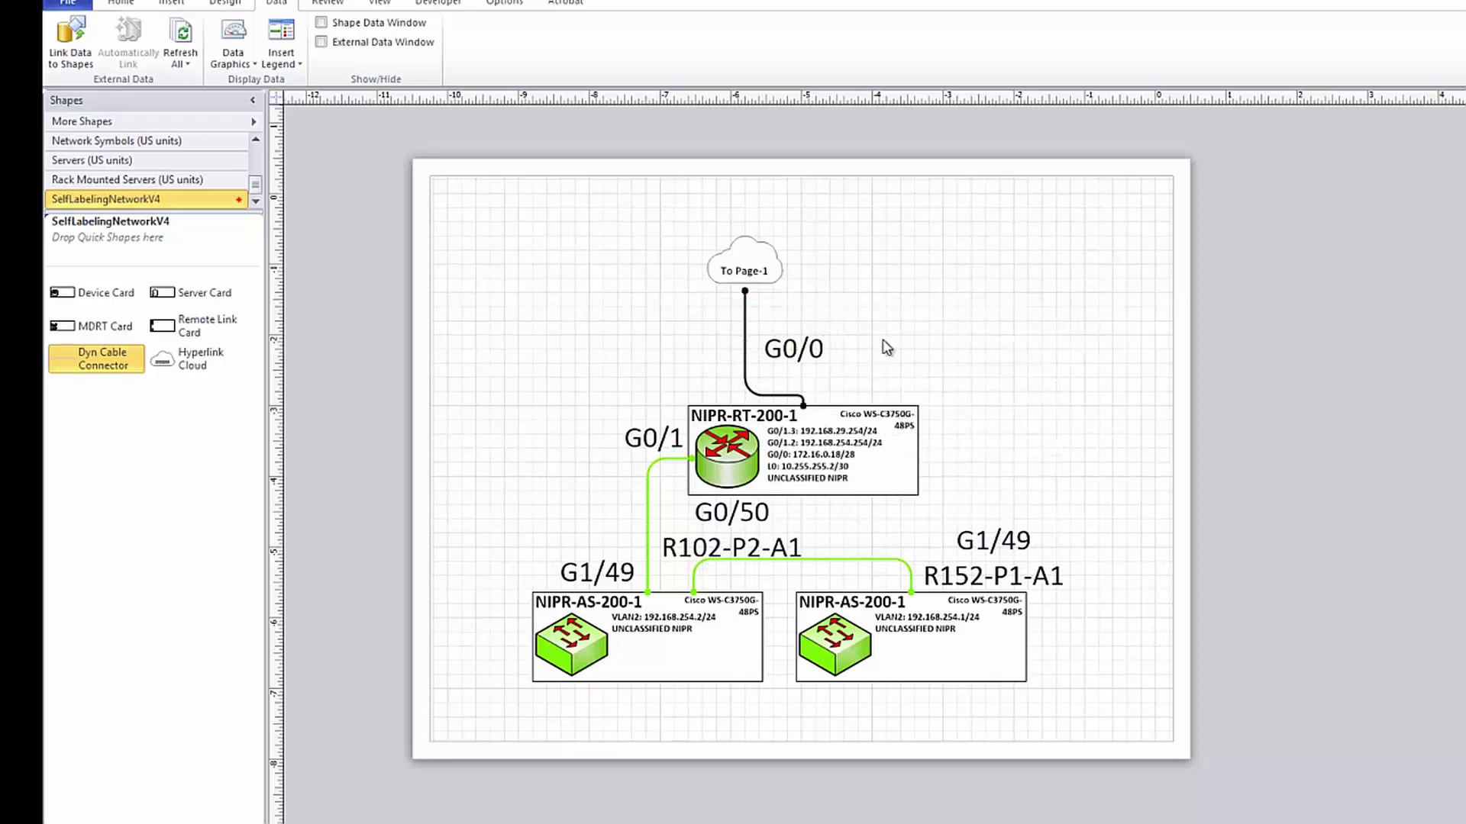
left_click_drag(794, 349, 835, 392)
left_click(883, 333)
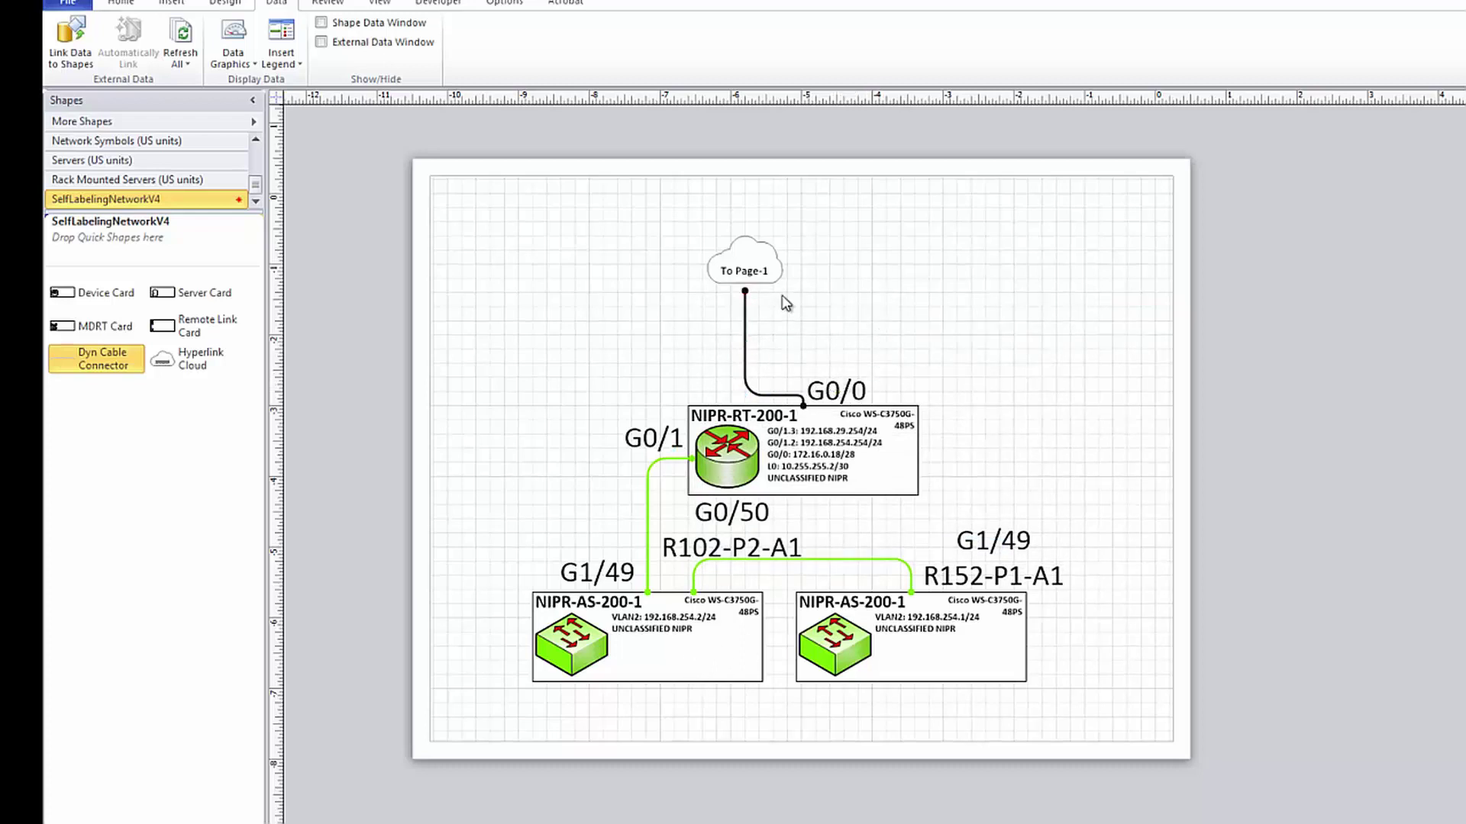
- Set the cloud's hyperlink page name to TRANSPORT
right_click(745, 269)
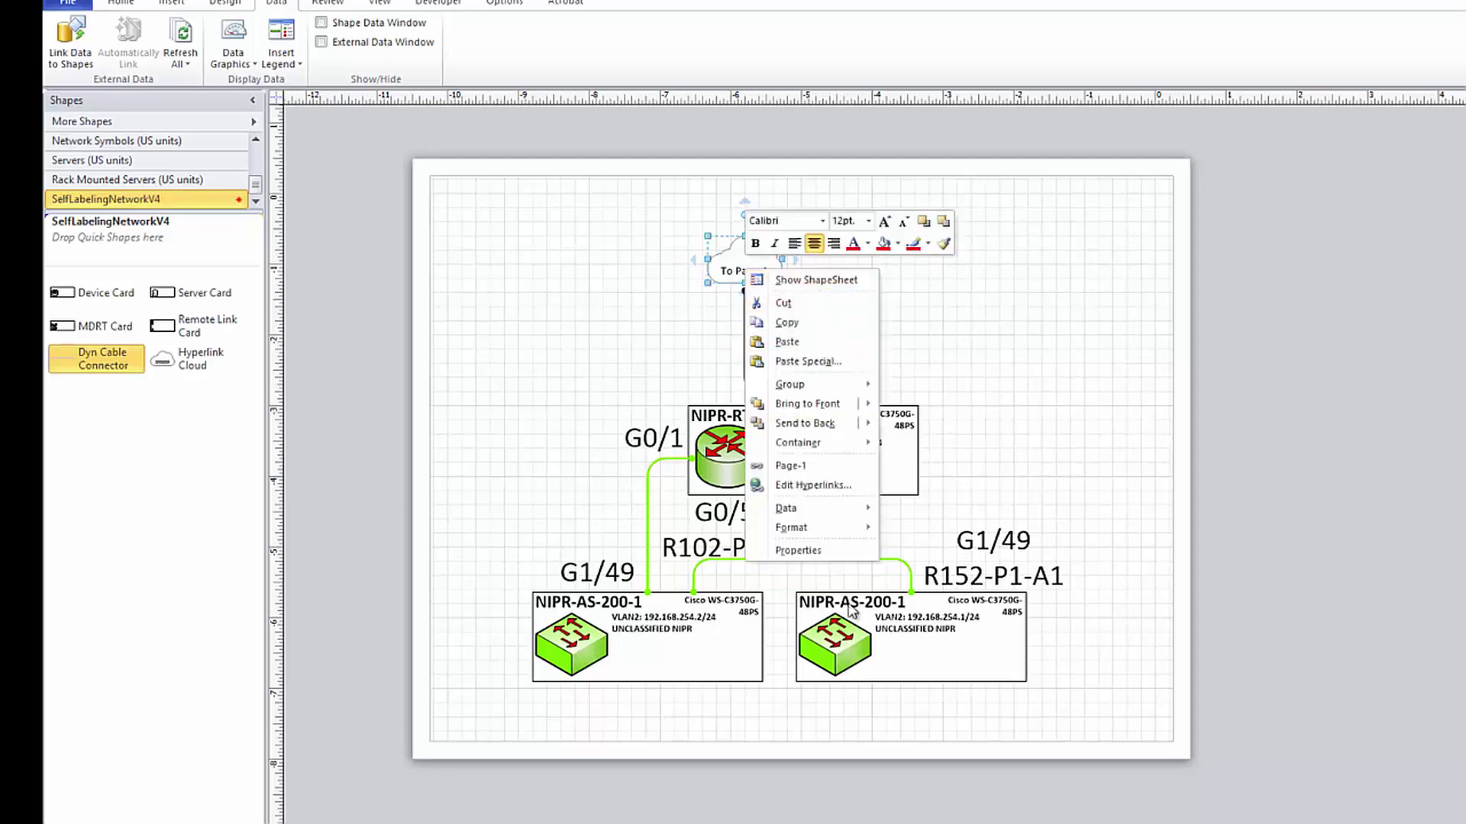
left_click(817, 551)
left_click(902, 392)
left_click_drag(902, 392, 745, 376)
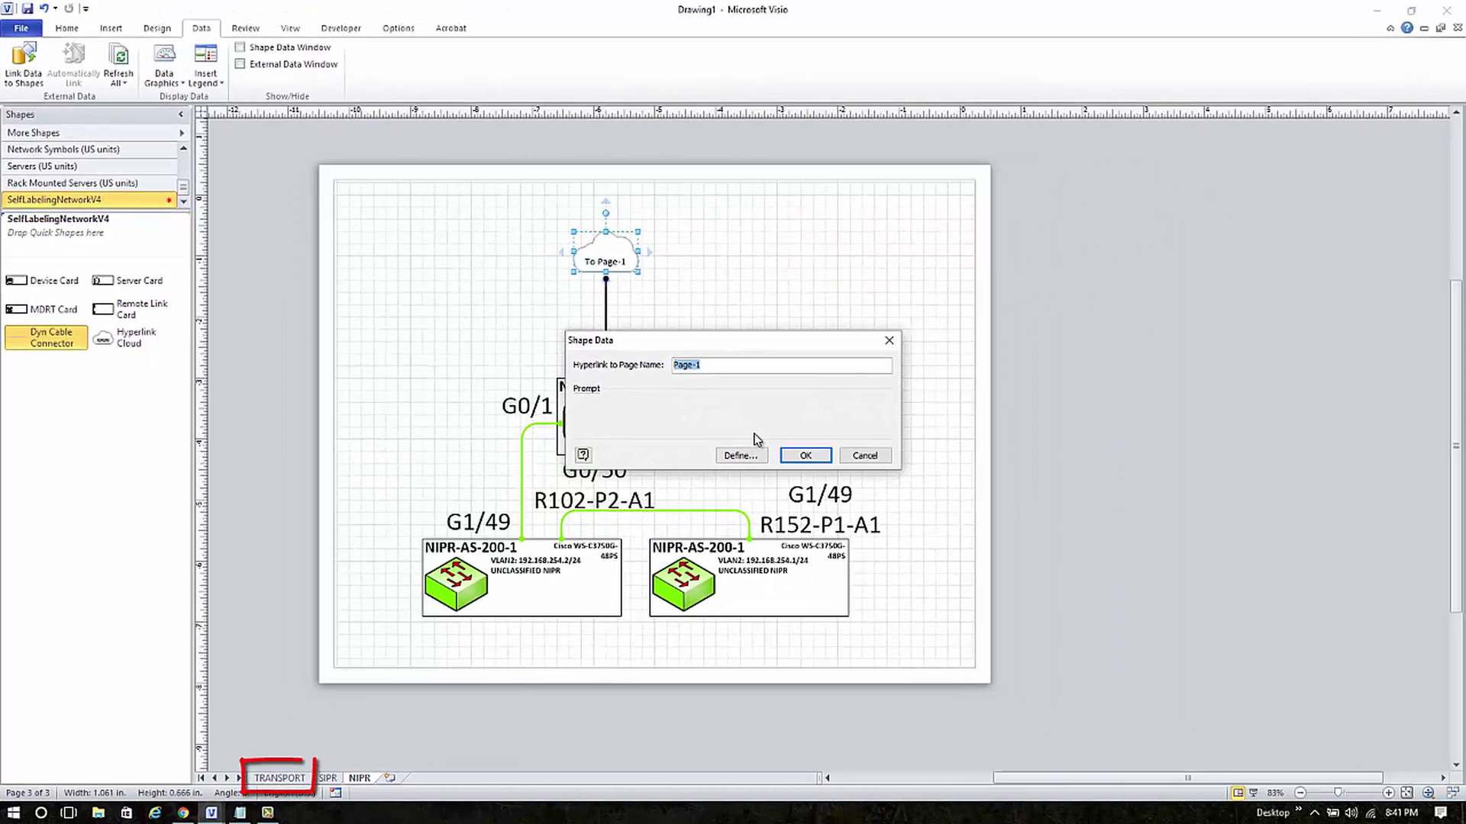
type("TRANSPORT")
key("Return")
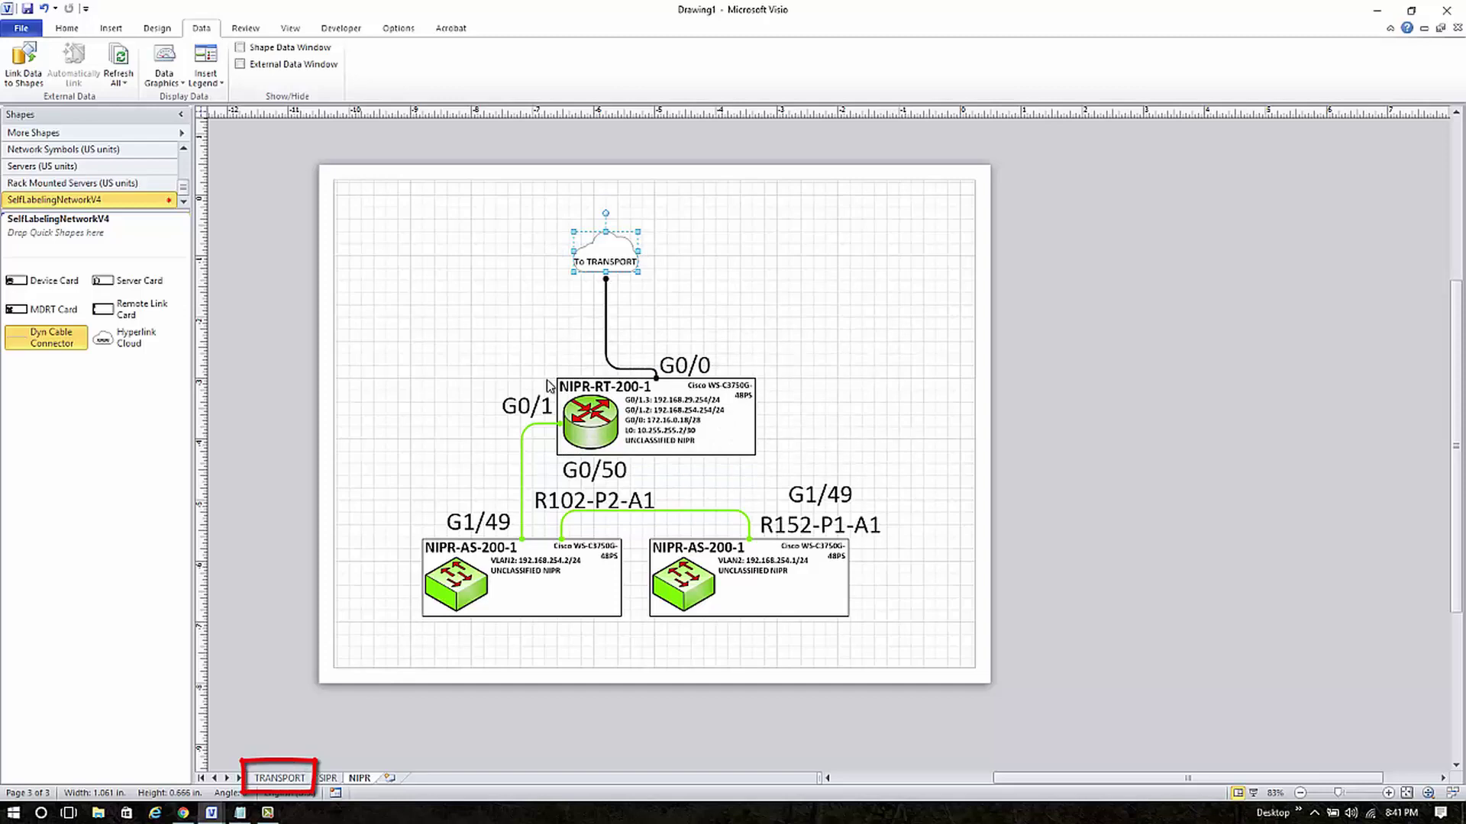
- Follow the cloud's link to the TRANSPORT page and close the cable data opened there without changes
left_click(561, 328)
double_click(619, 264)
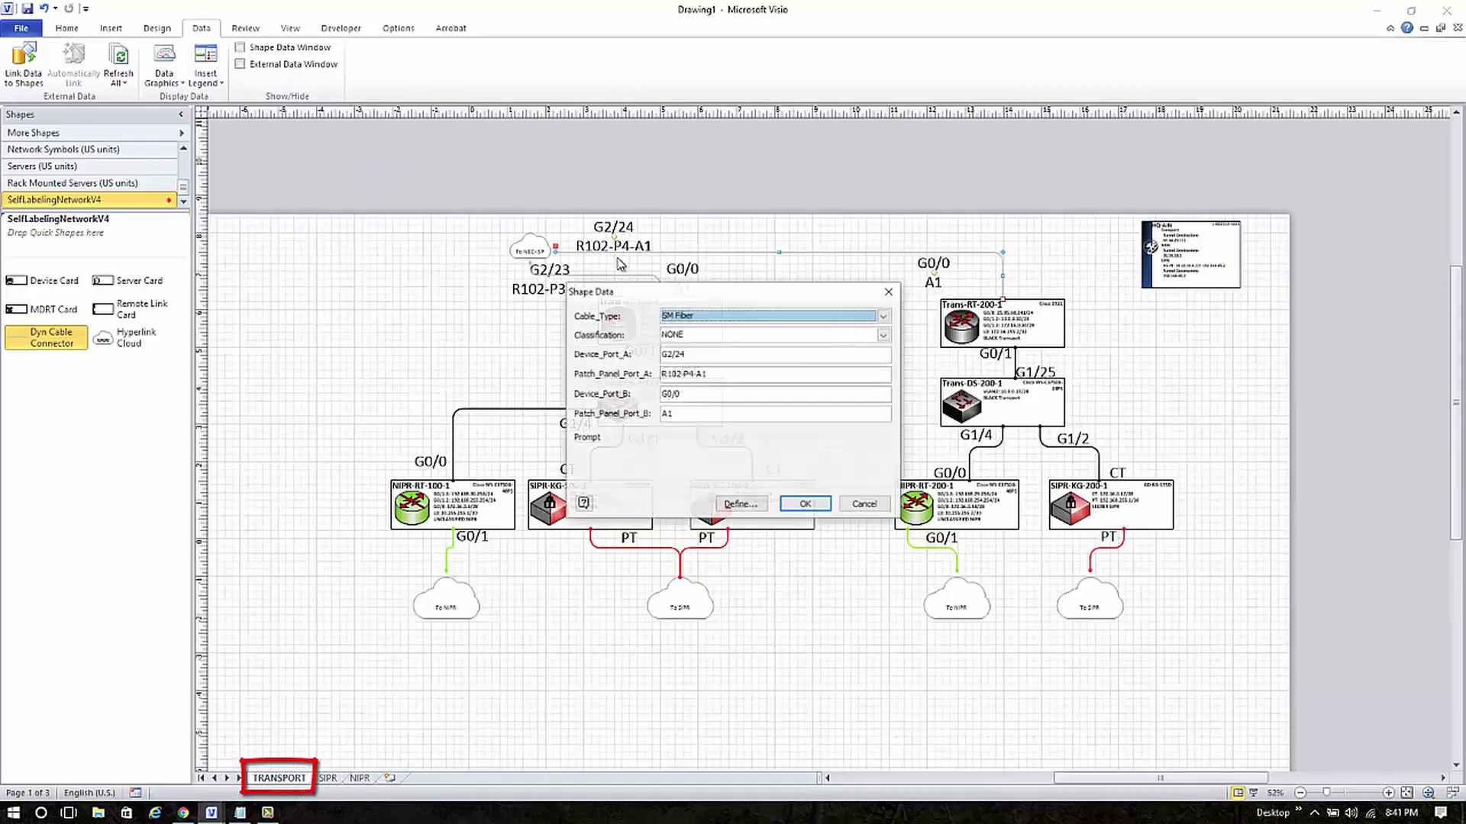
left_click(802, 504)
left_click(778, 337)
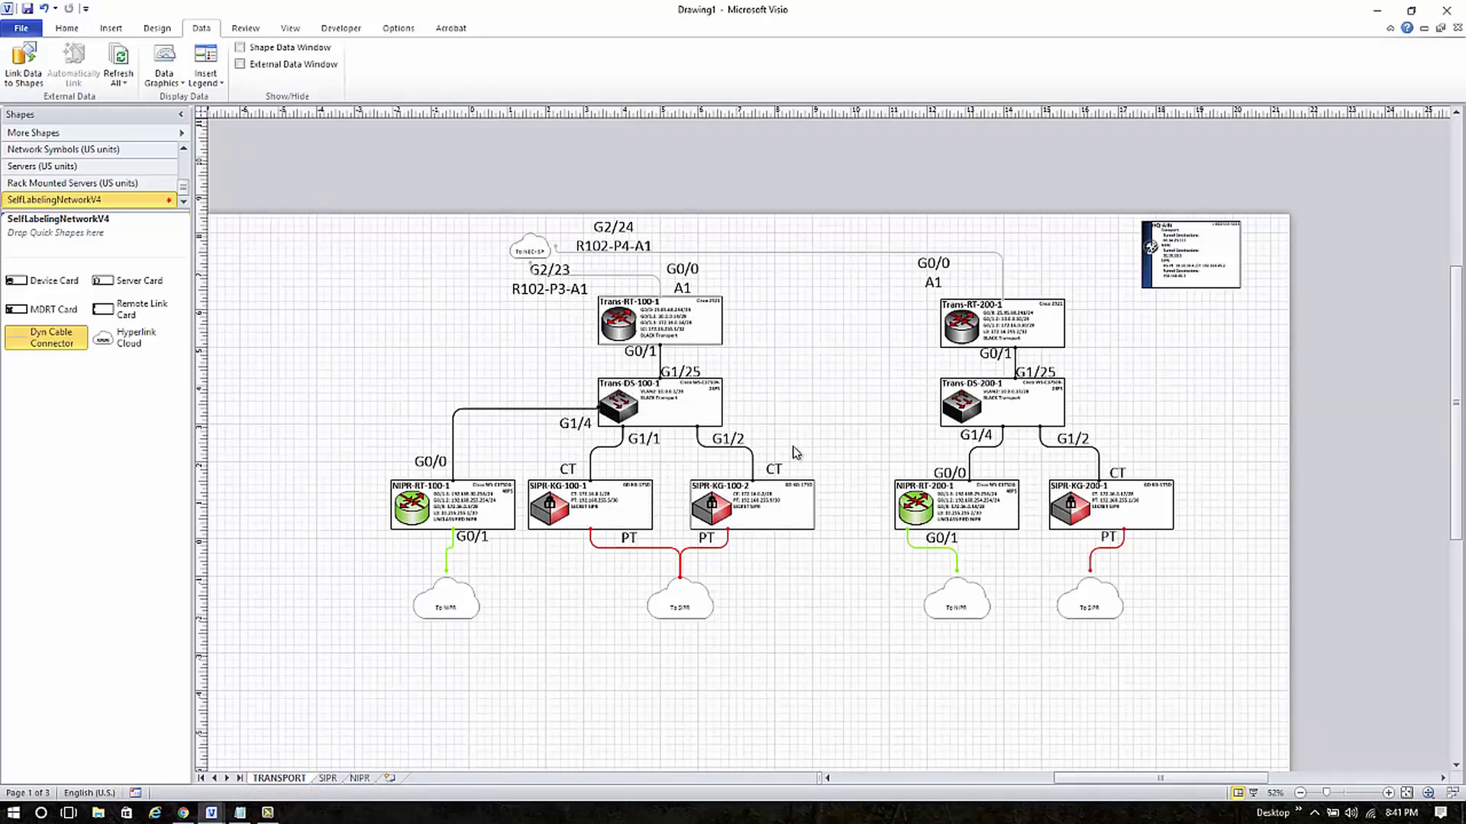
- Follow the link of the To NIPR cloud below NIPR-RT-200-1 back to the NIPR page
scroll(500, 574, "up", 3)
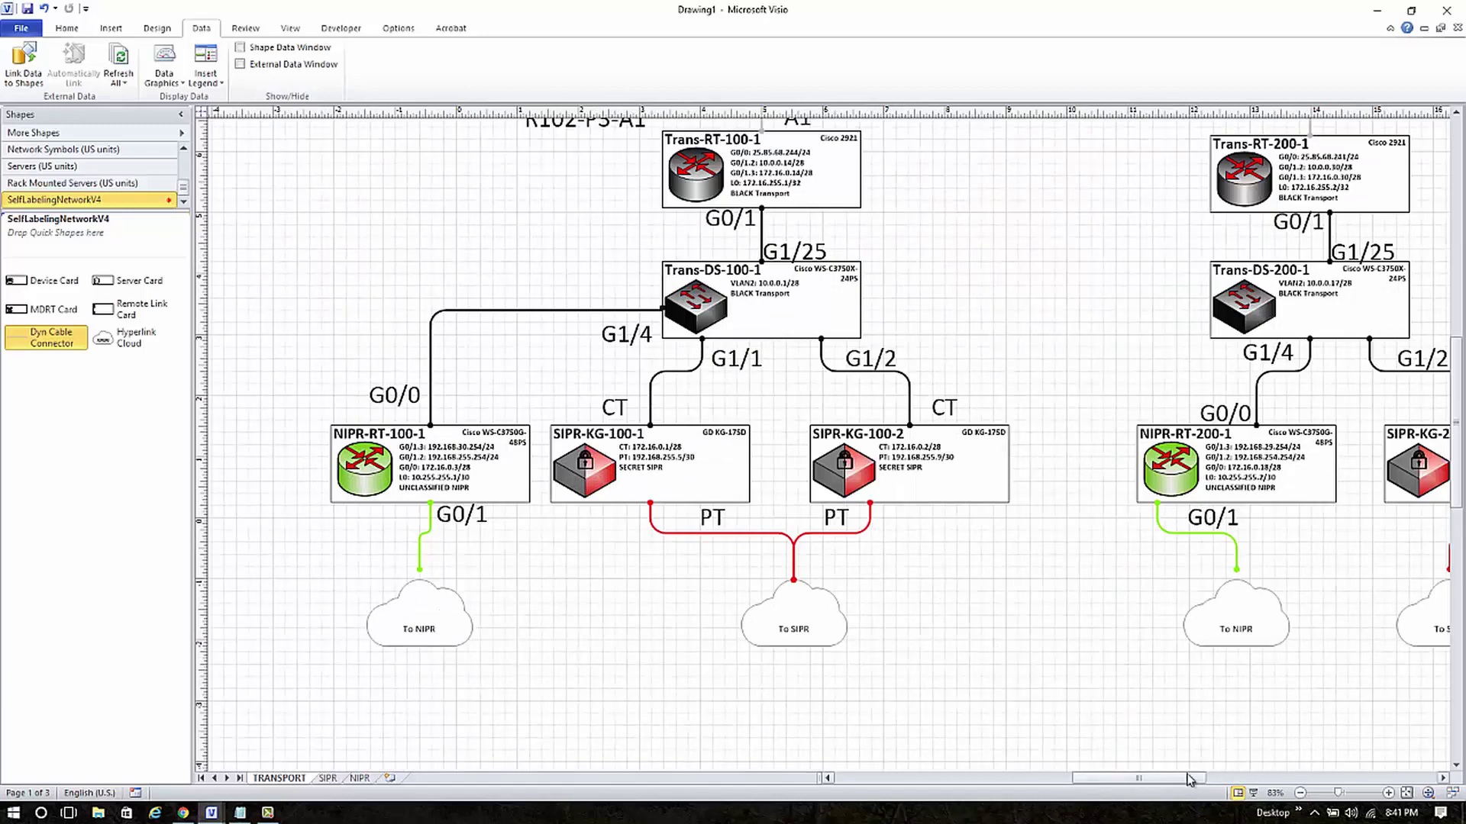
left_click_drag(1184, 779, 1229, 779)
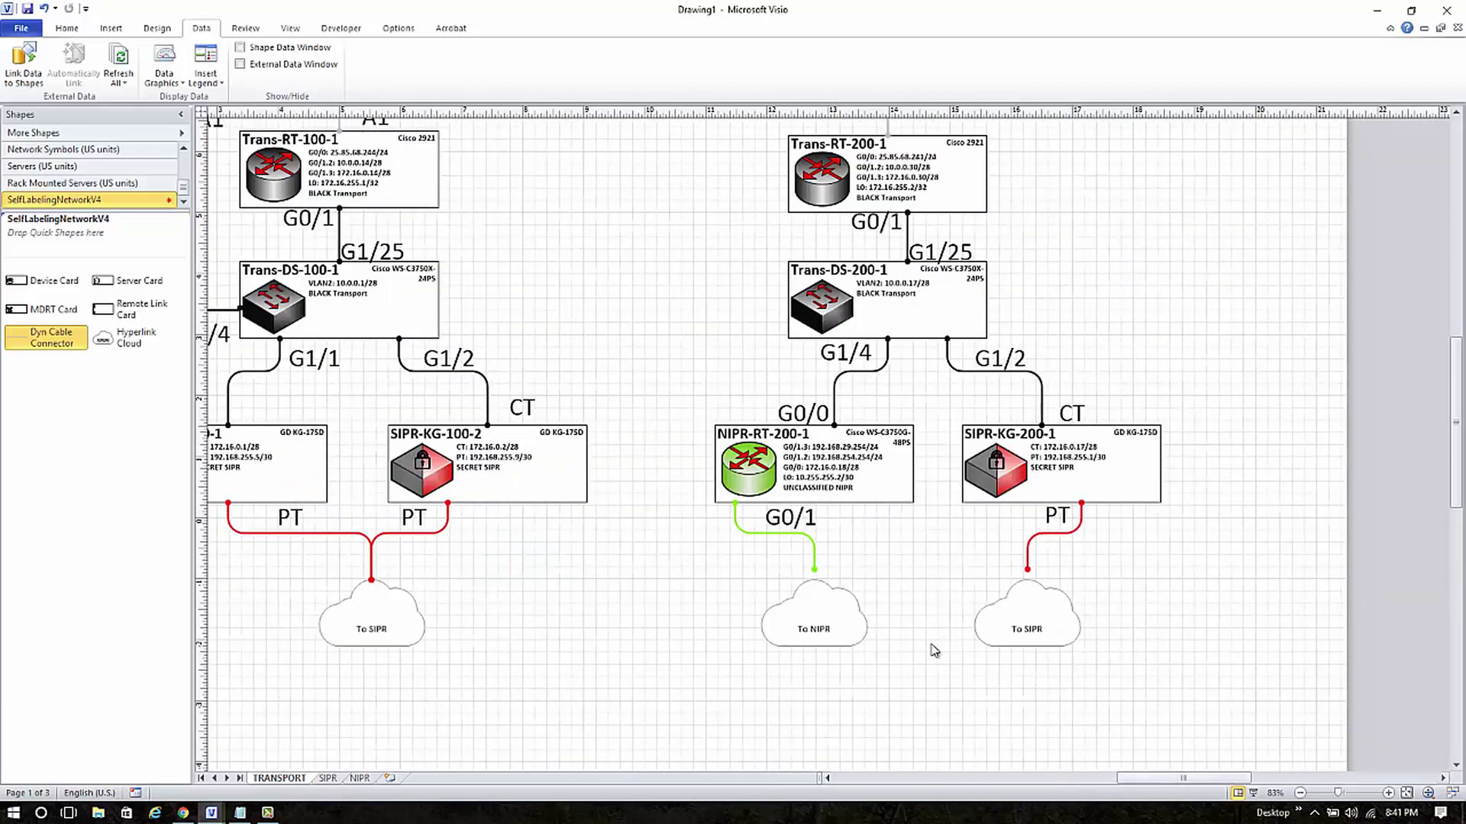
double_click(819, 635)
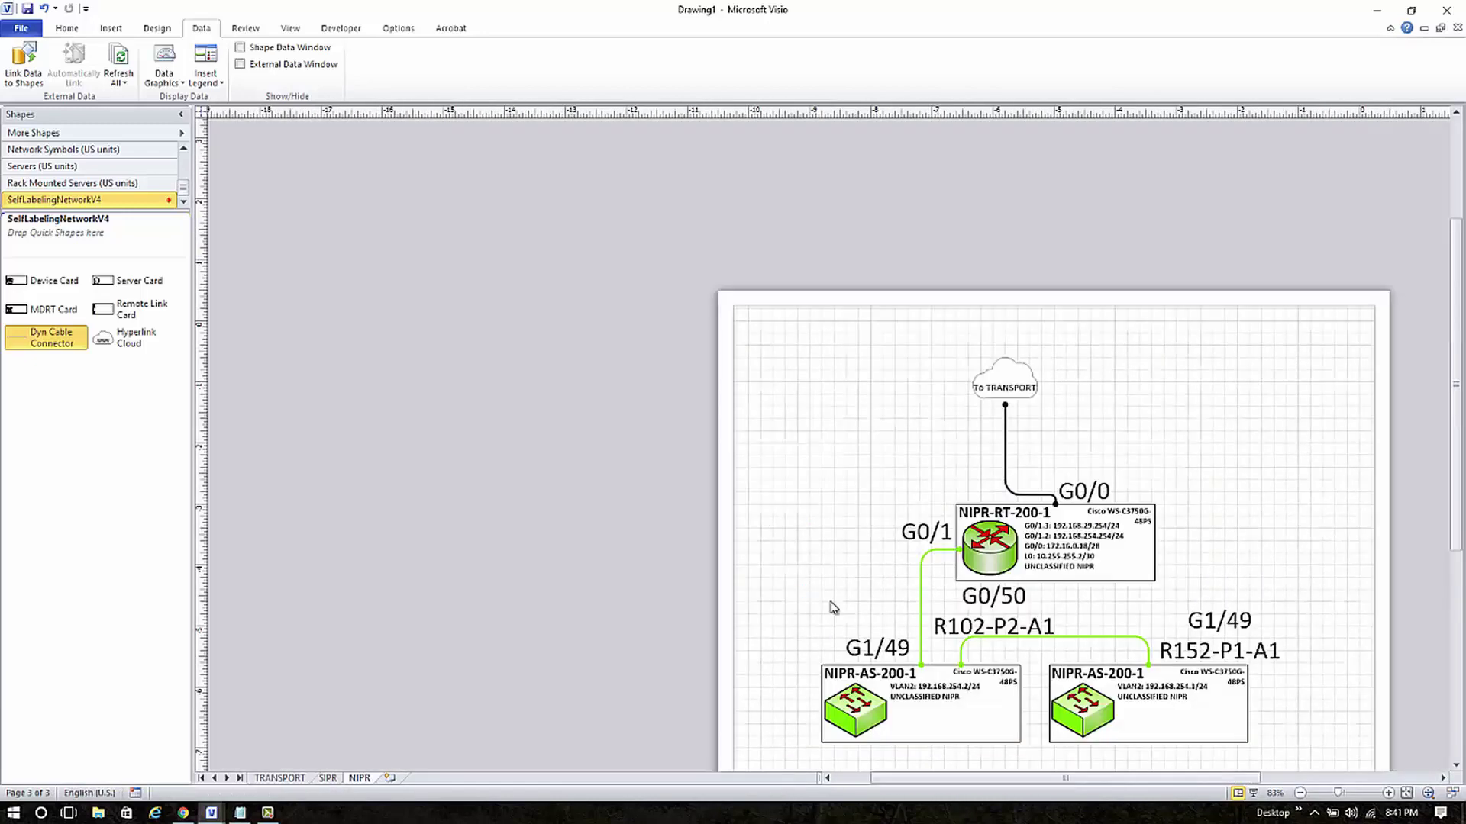
scroll(840, 580, "down", 3)
scroll(1161, 582, "up", 2)
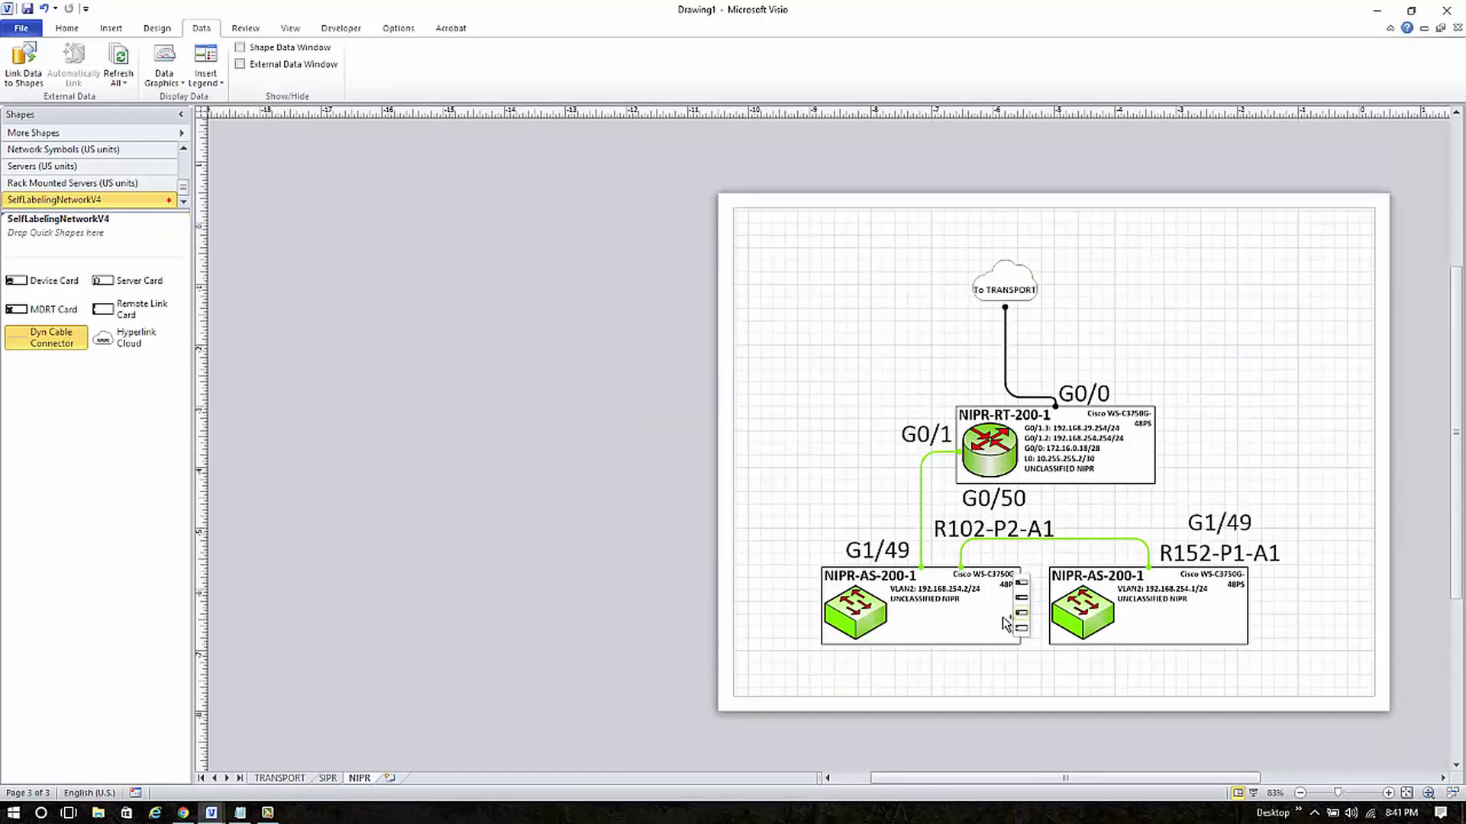
- Review the clouds and device layout on the TRANSPORT page, and return to the NIPR page
left_click(280, 779)
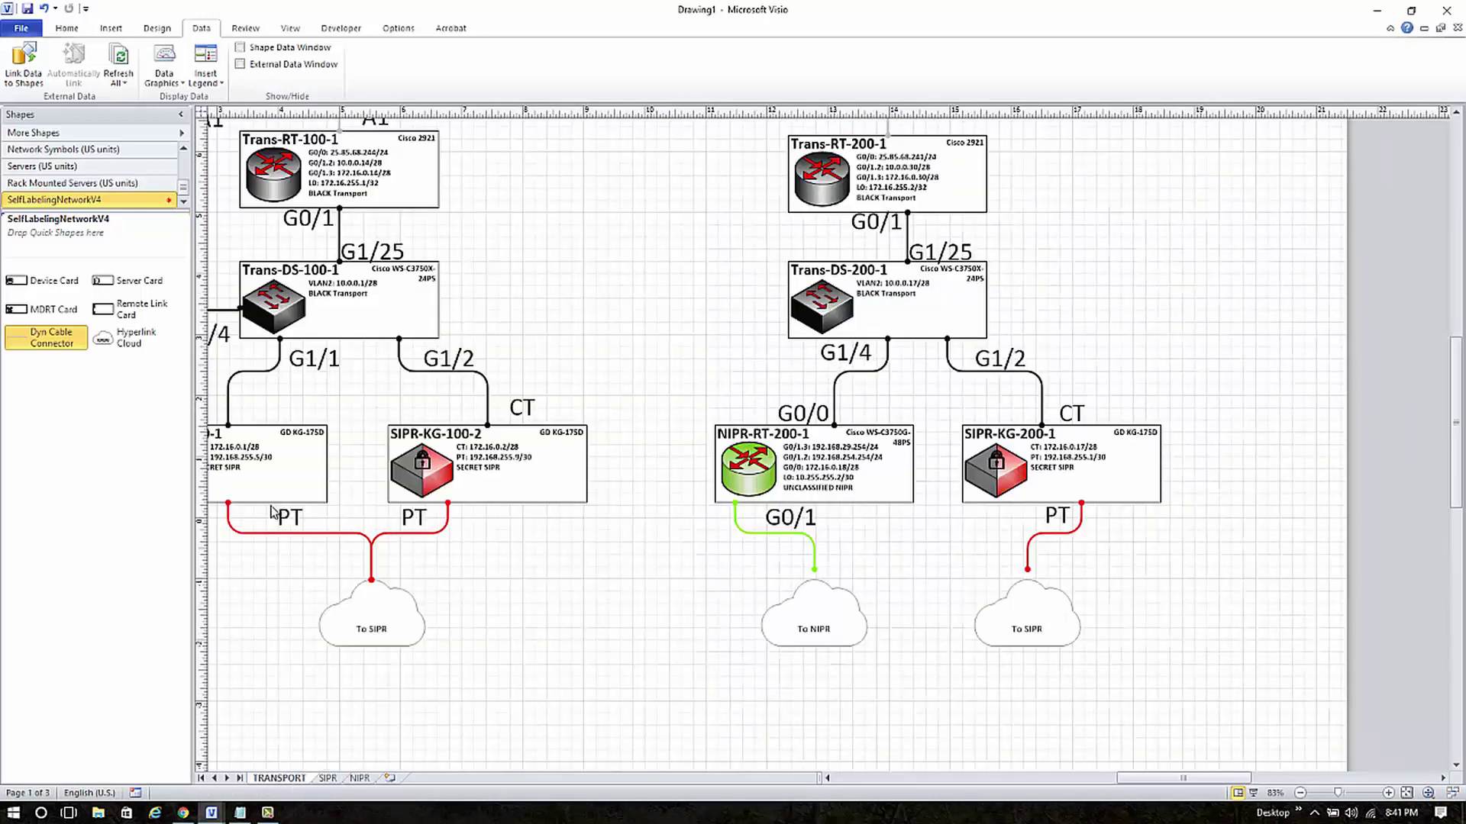
scroll(285, 543, "left", 5)
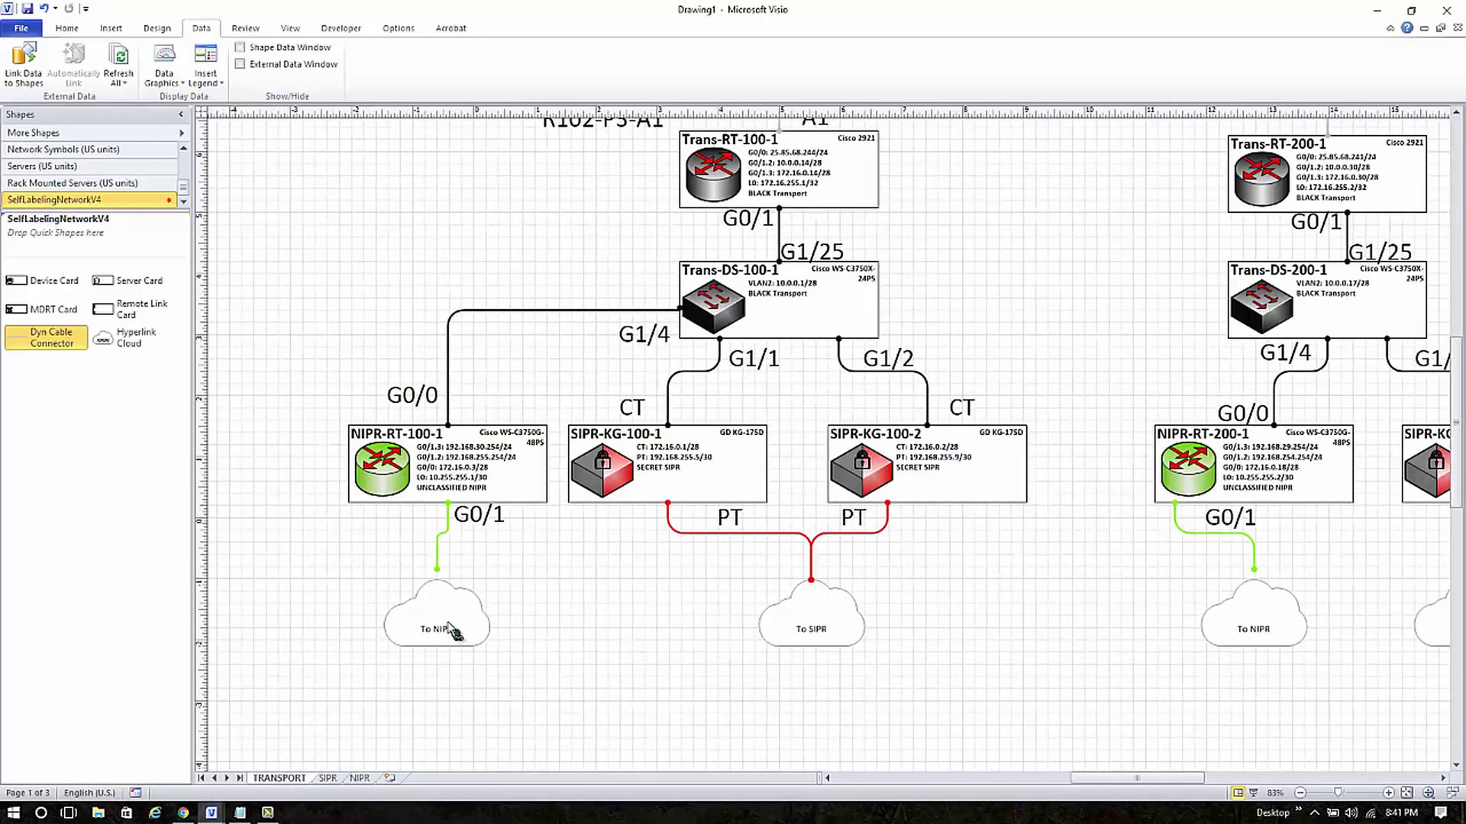
scroll(519, 625, "down", 3)
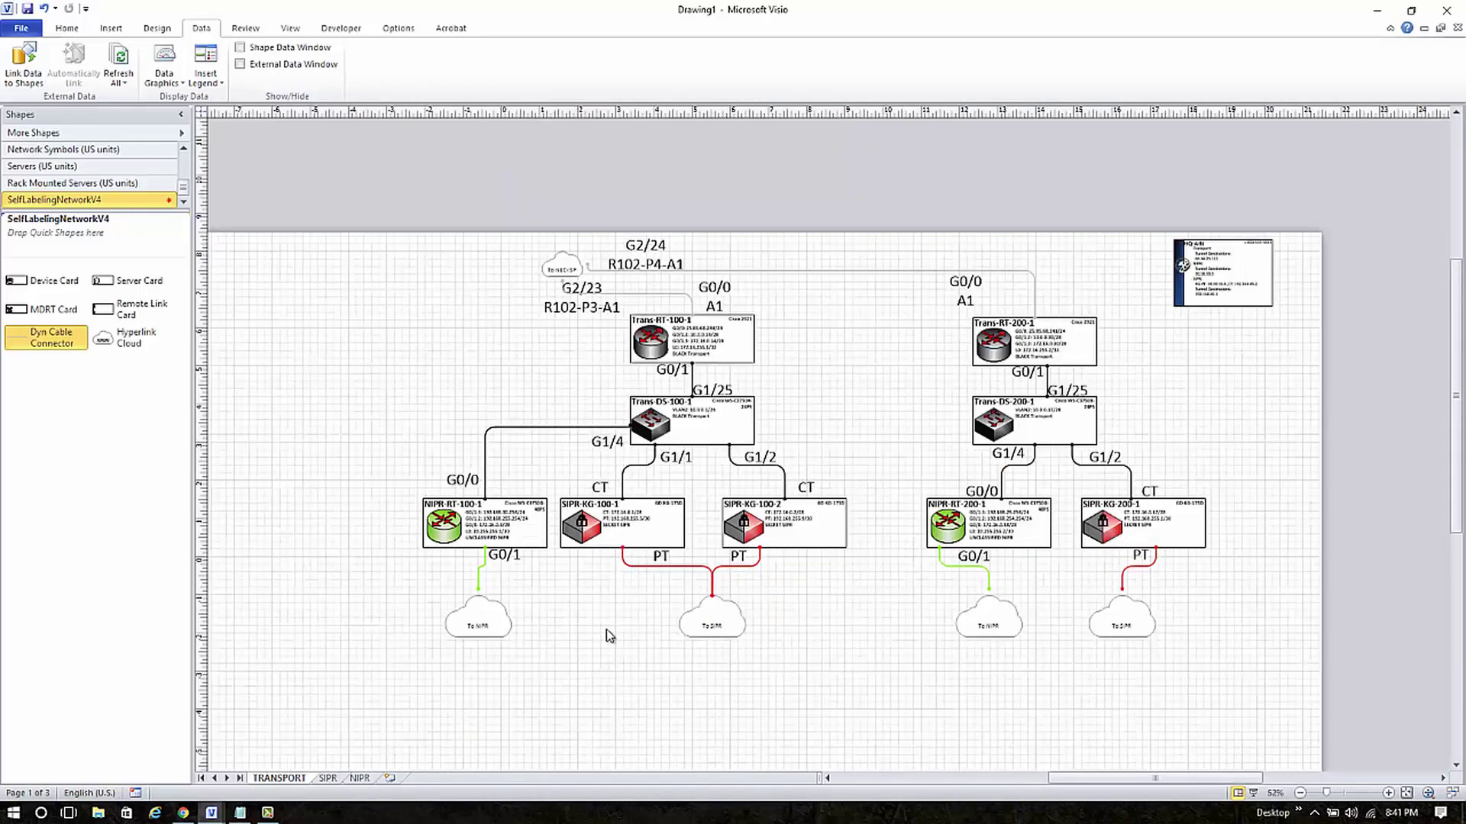
left_click(360, 778)
scroll(1119, 506, "right", 4)
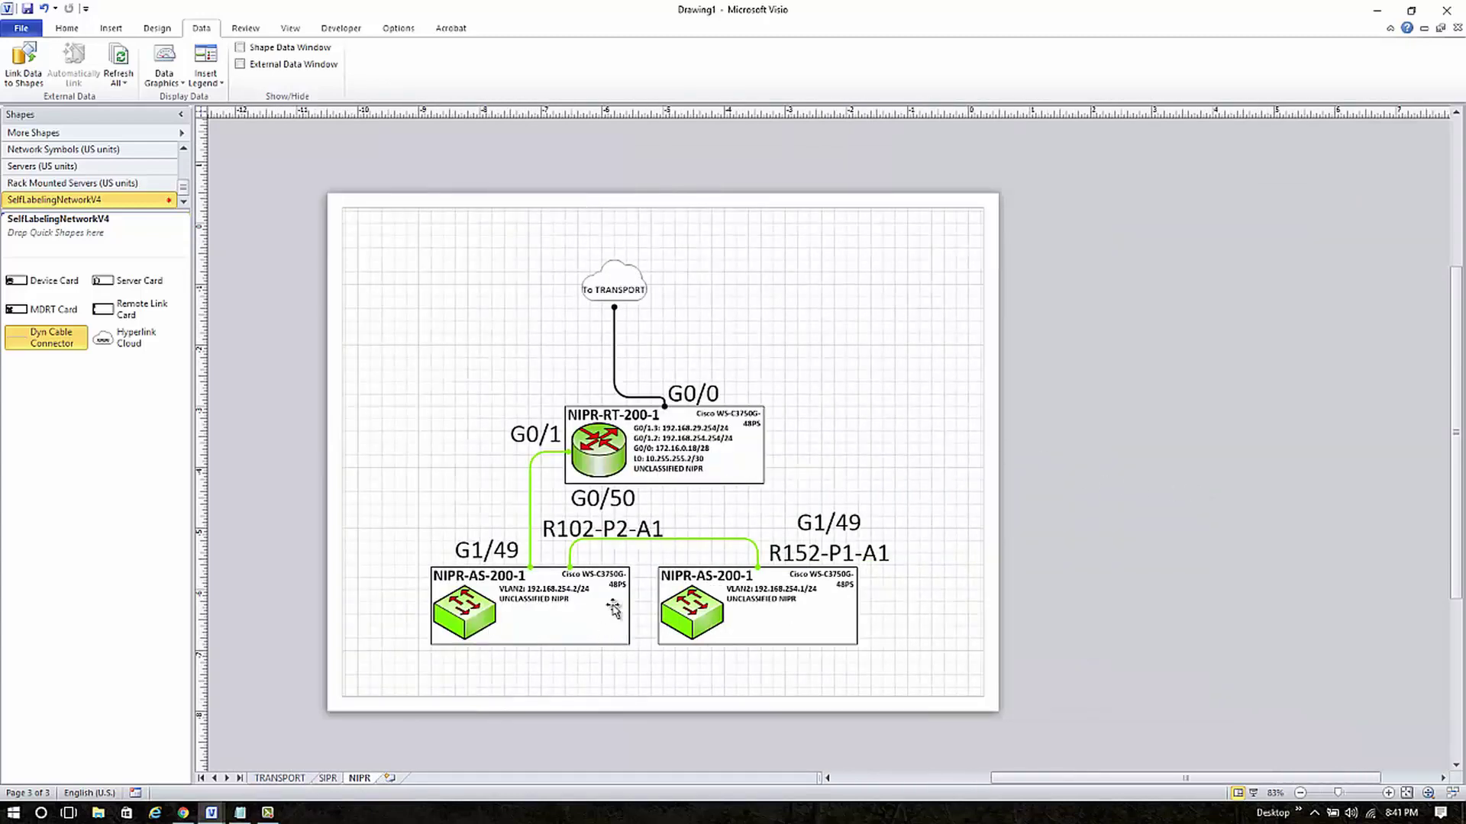
- Start linking Excel data to shapes and choose CampNowhereDeviceList.xlsx from the NetworkFileCards folder as the source workbook
left_click(20, 61)
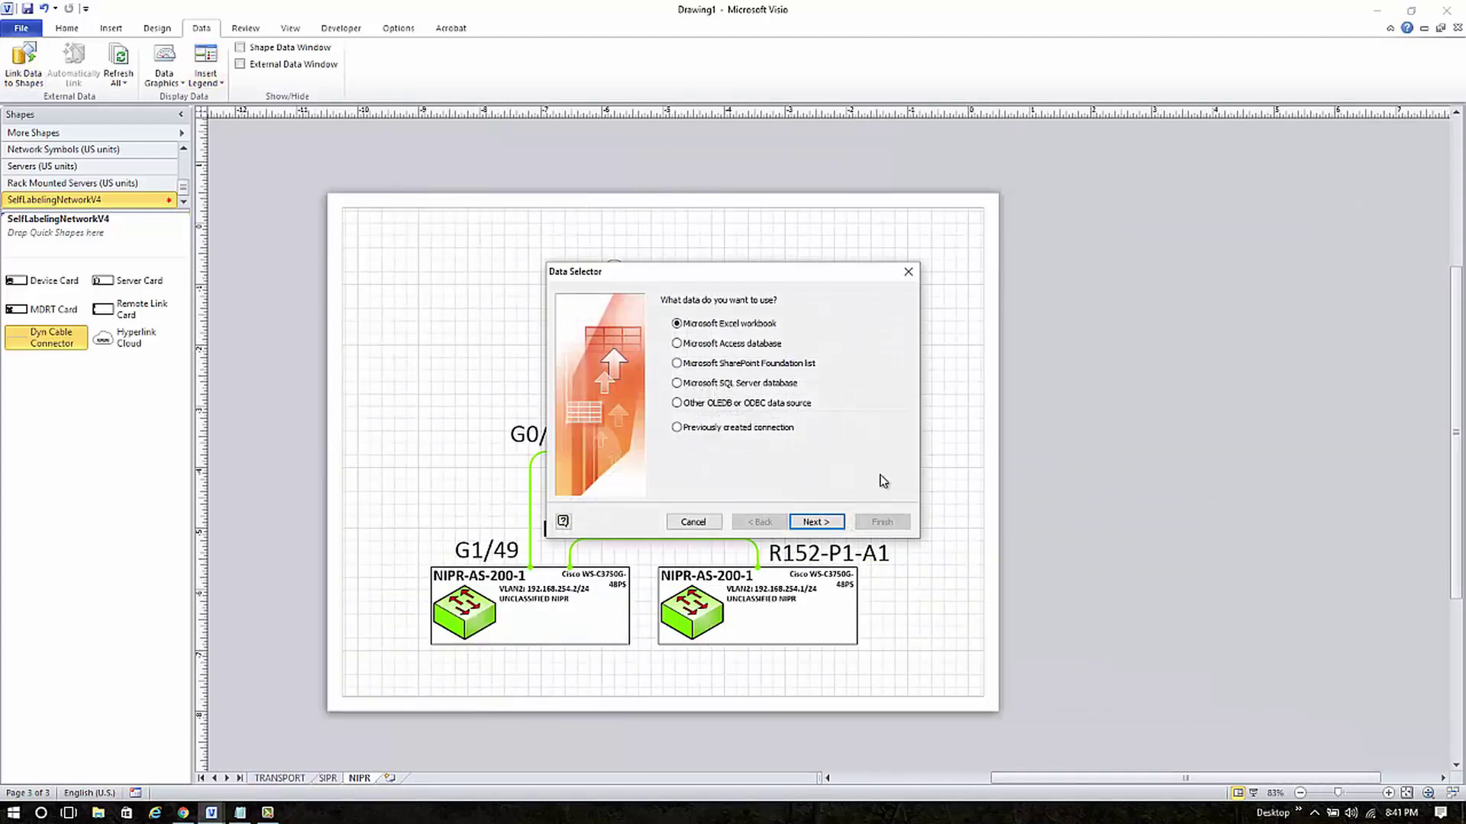
left_click(813, 522)
left_click(873, 397)
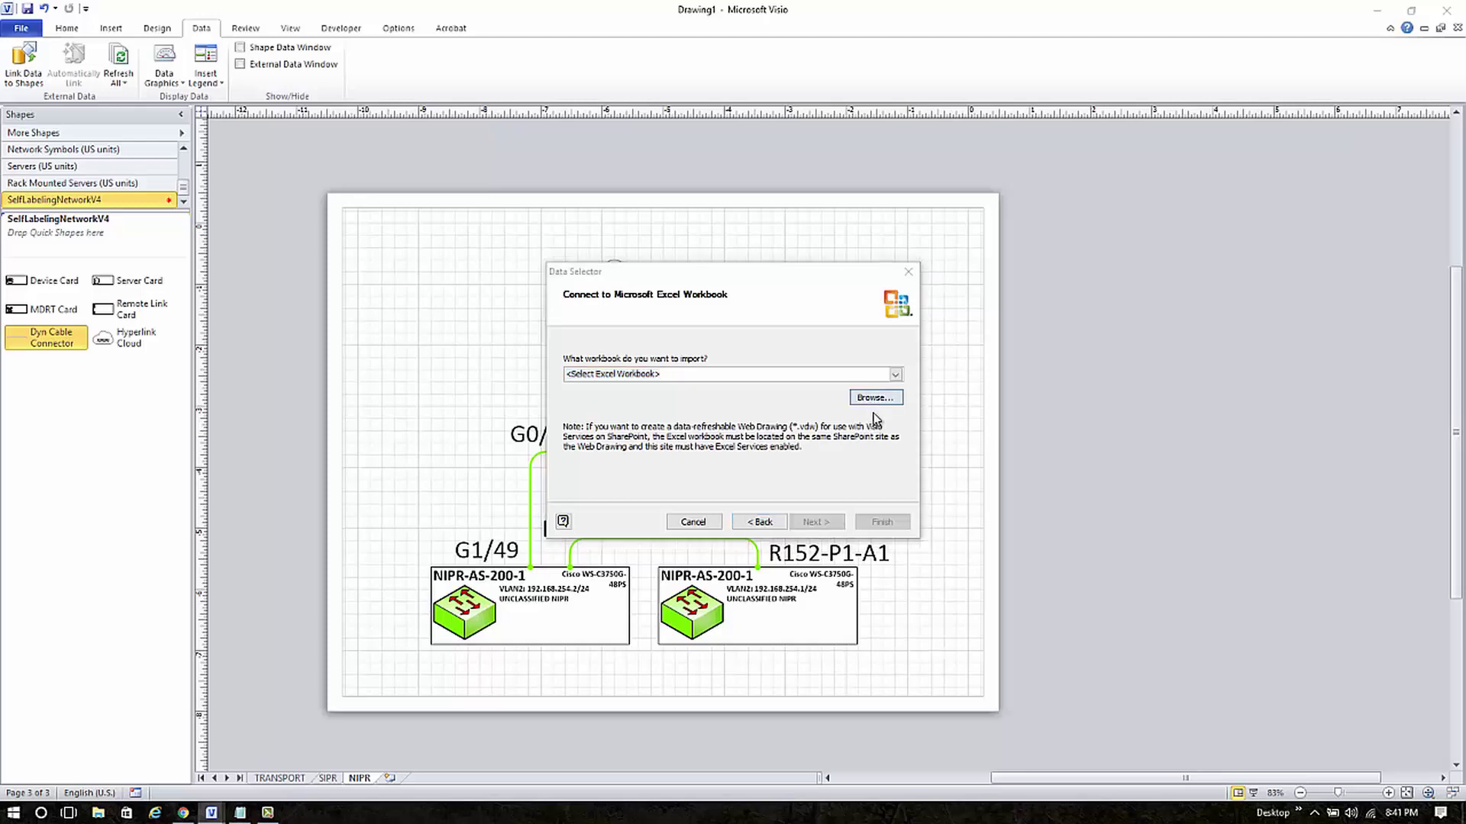
scroll(668, 527, "up", 5)
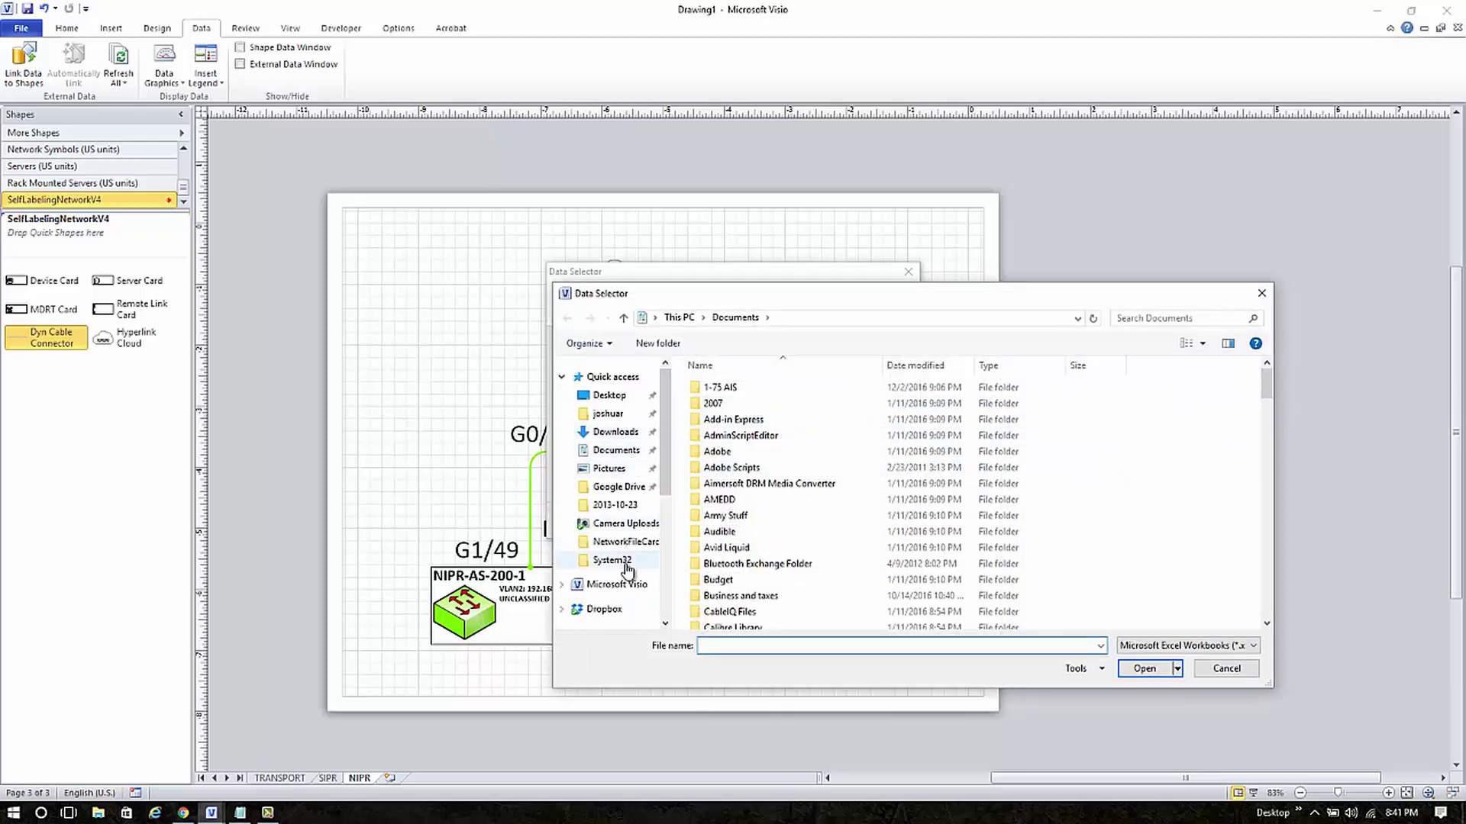
left_click(623, 541)
left_click(729, 404)
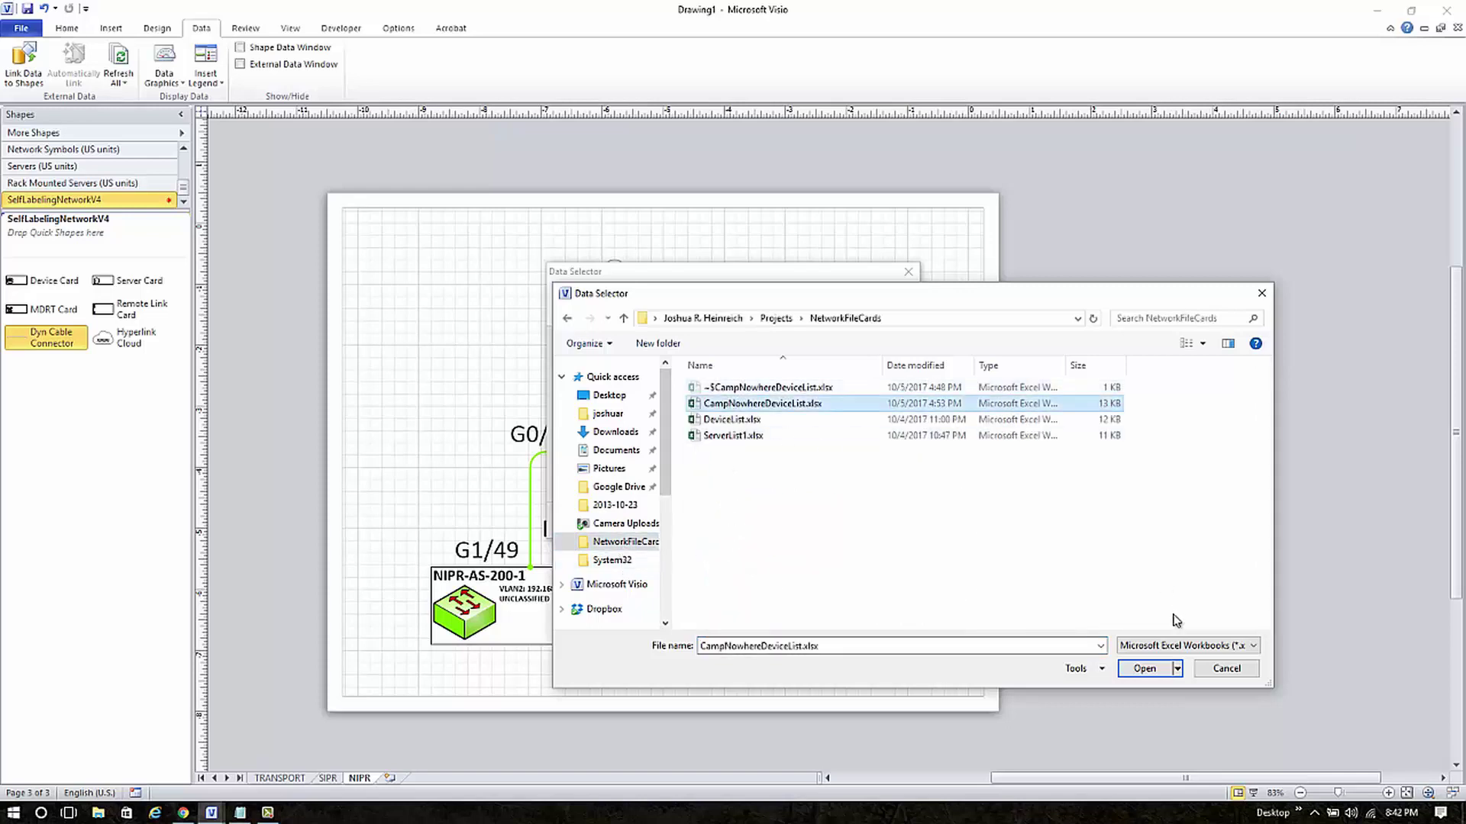
left_click(1161, 666)
left_click(815, 522)
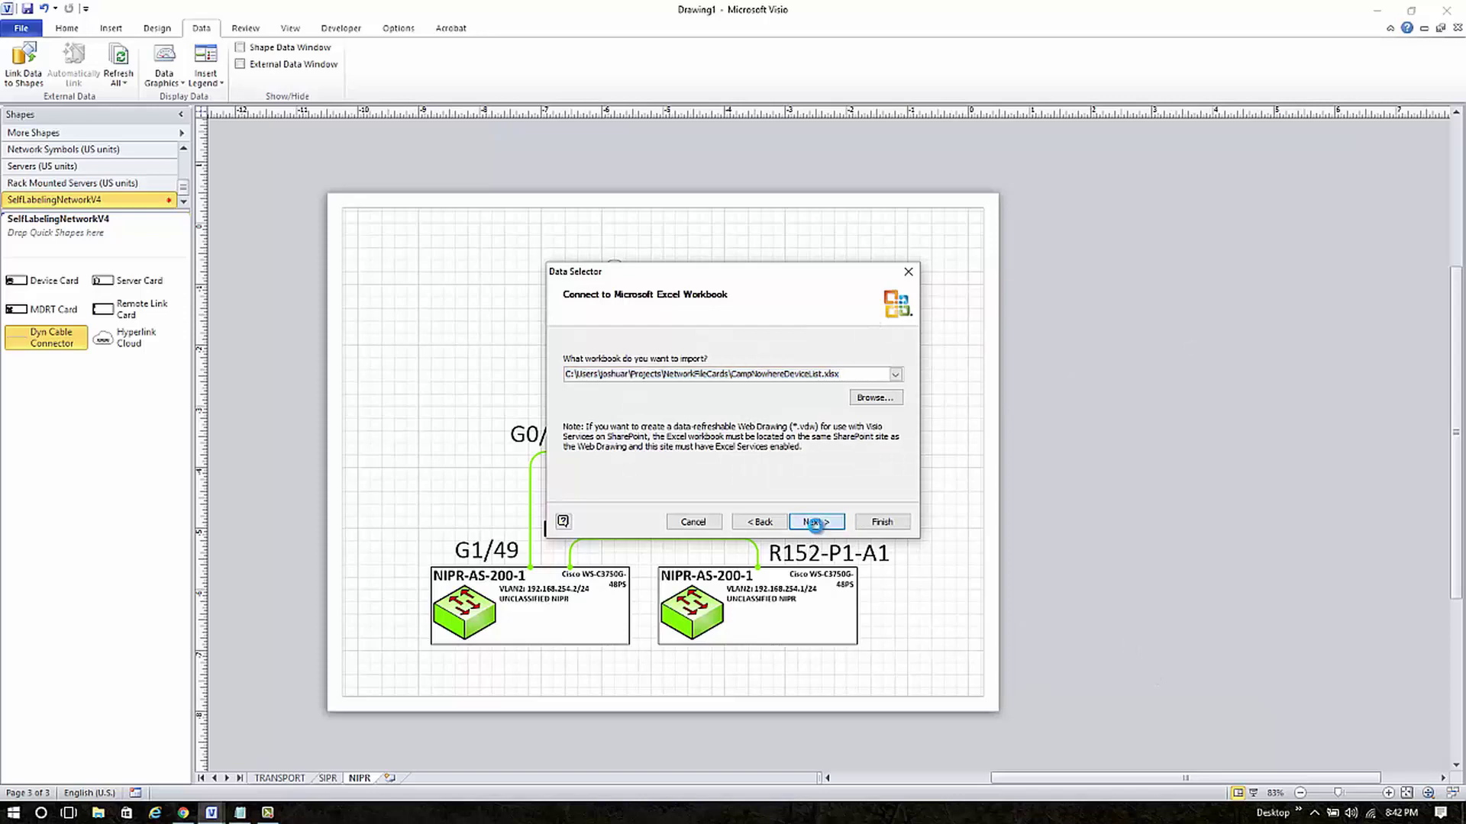
- Import the Sheet1$ worksheet with the default columns, rows and refresh identifier
left_click(798, 374)
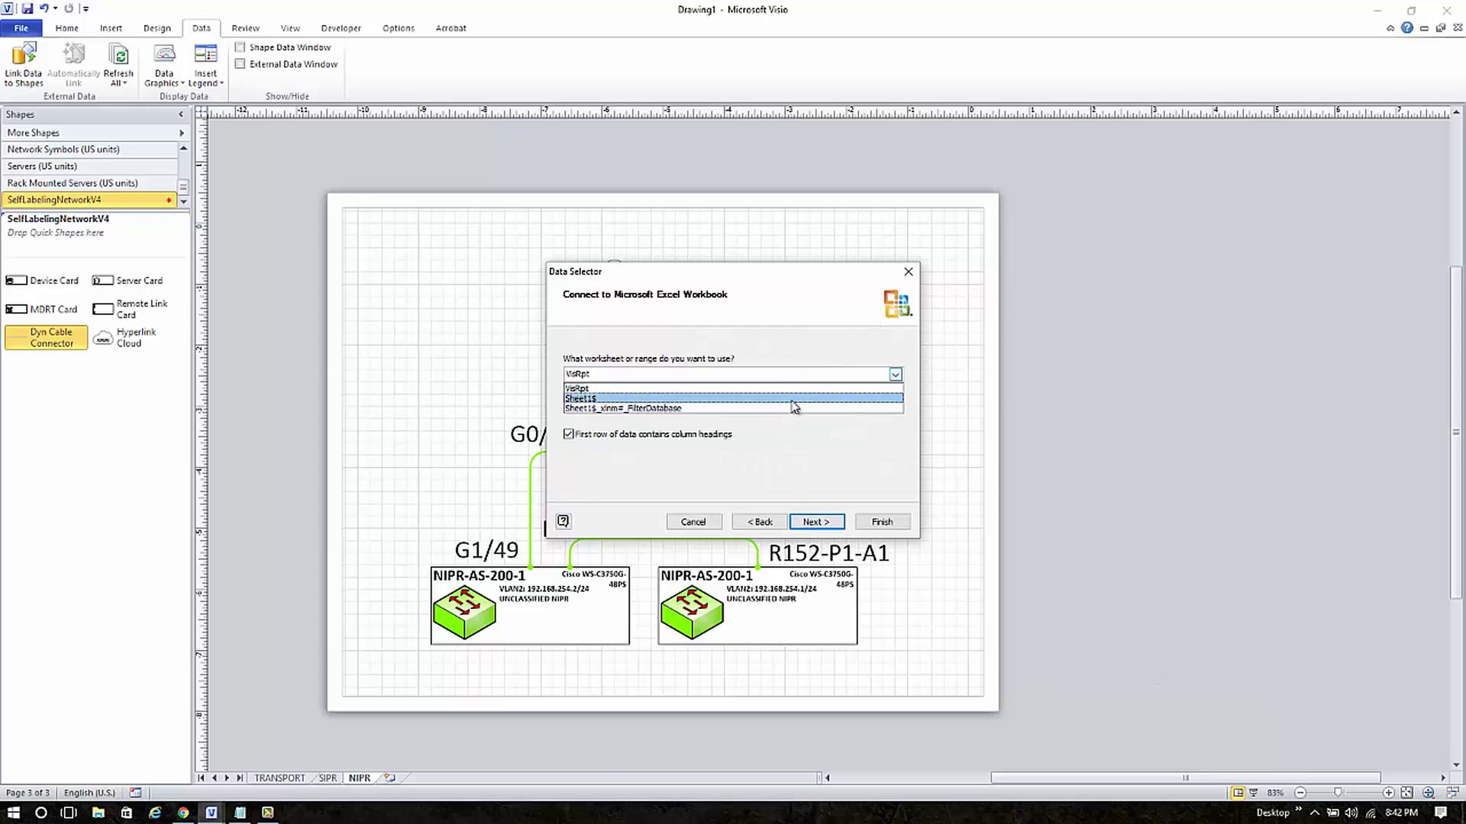
left_click(795, 398)
left_click(813, 522)
left_click(812, 519)
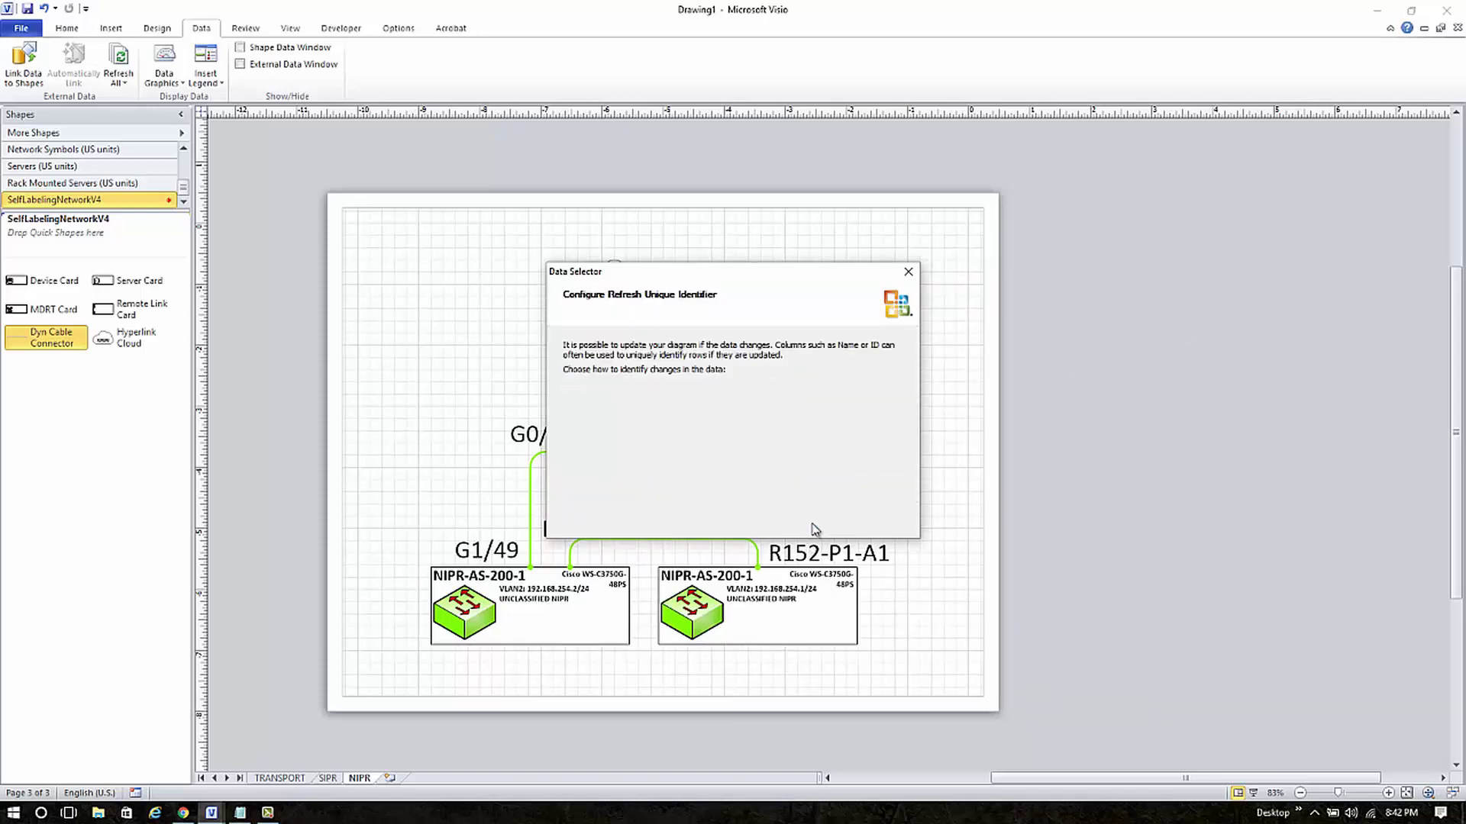
left_click(817, 522)
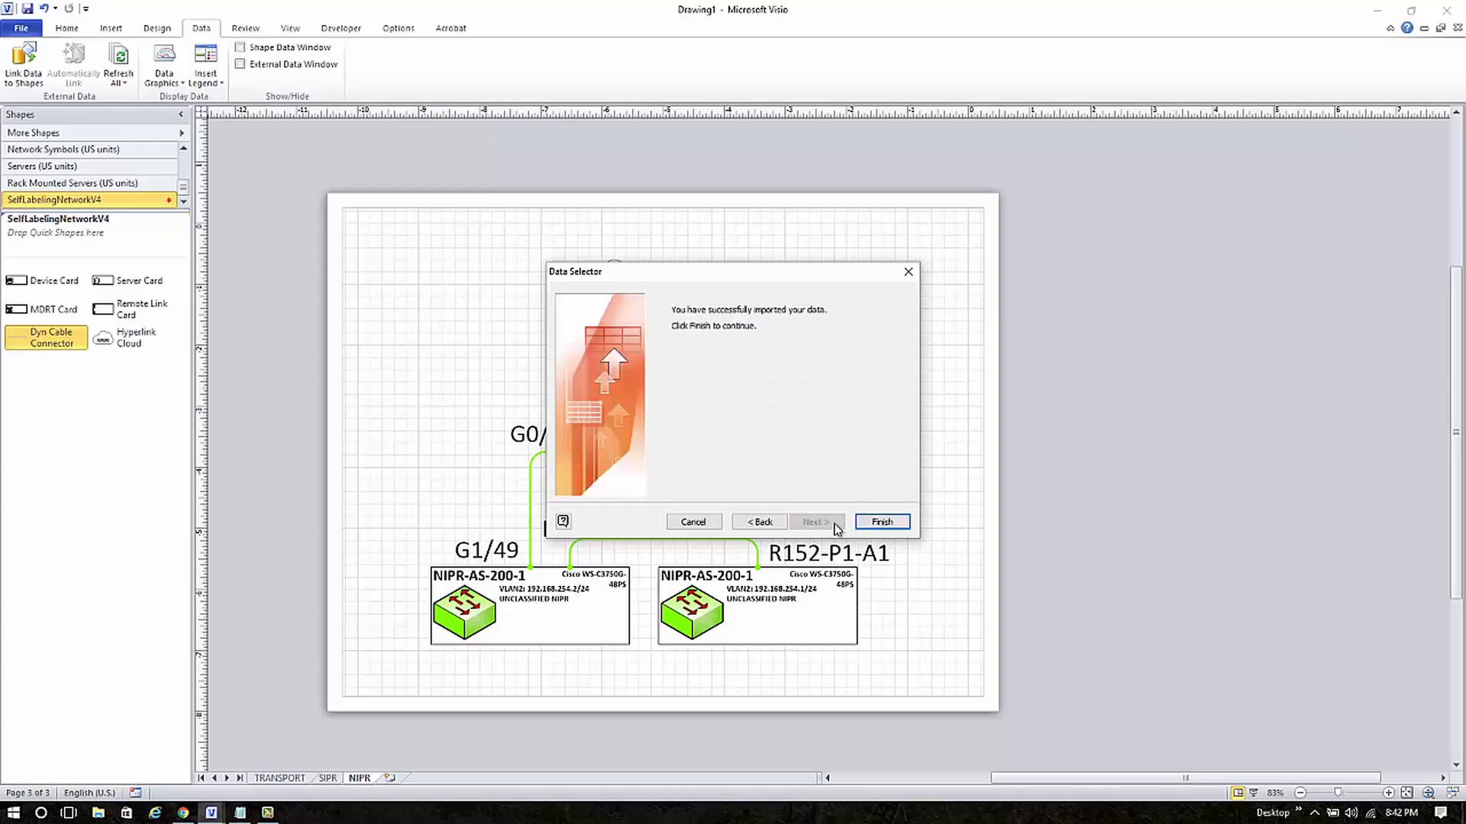
left_click(878, 522)
- Select the five unlinked rows NIPR-AS-100-1, NIPR-AS-100-2, NIPR-DS-100-1, NIPR-AS-300-1 and NIPR-AS-300-2 in the Sheet1 external data
scroll(814, 413, "down", 1, "ctrl")
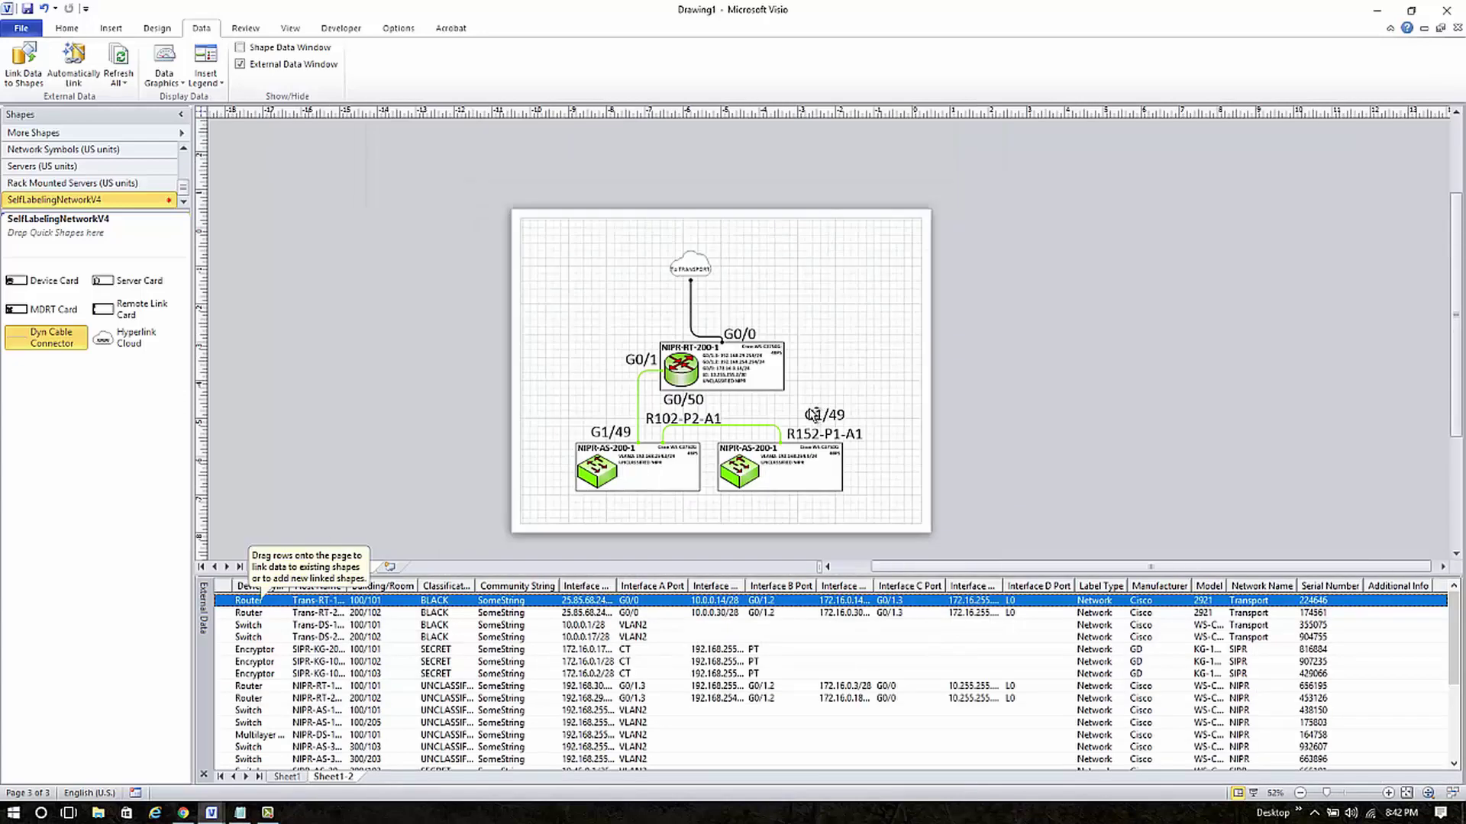
scroll(412, 626, "down", 2)
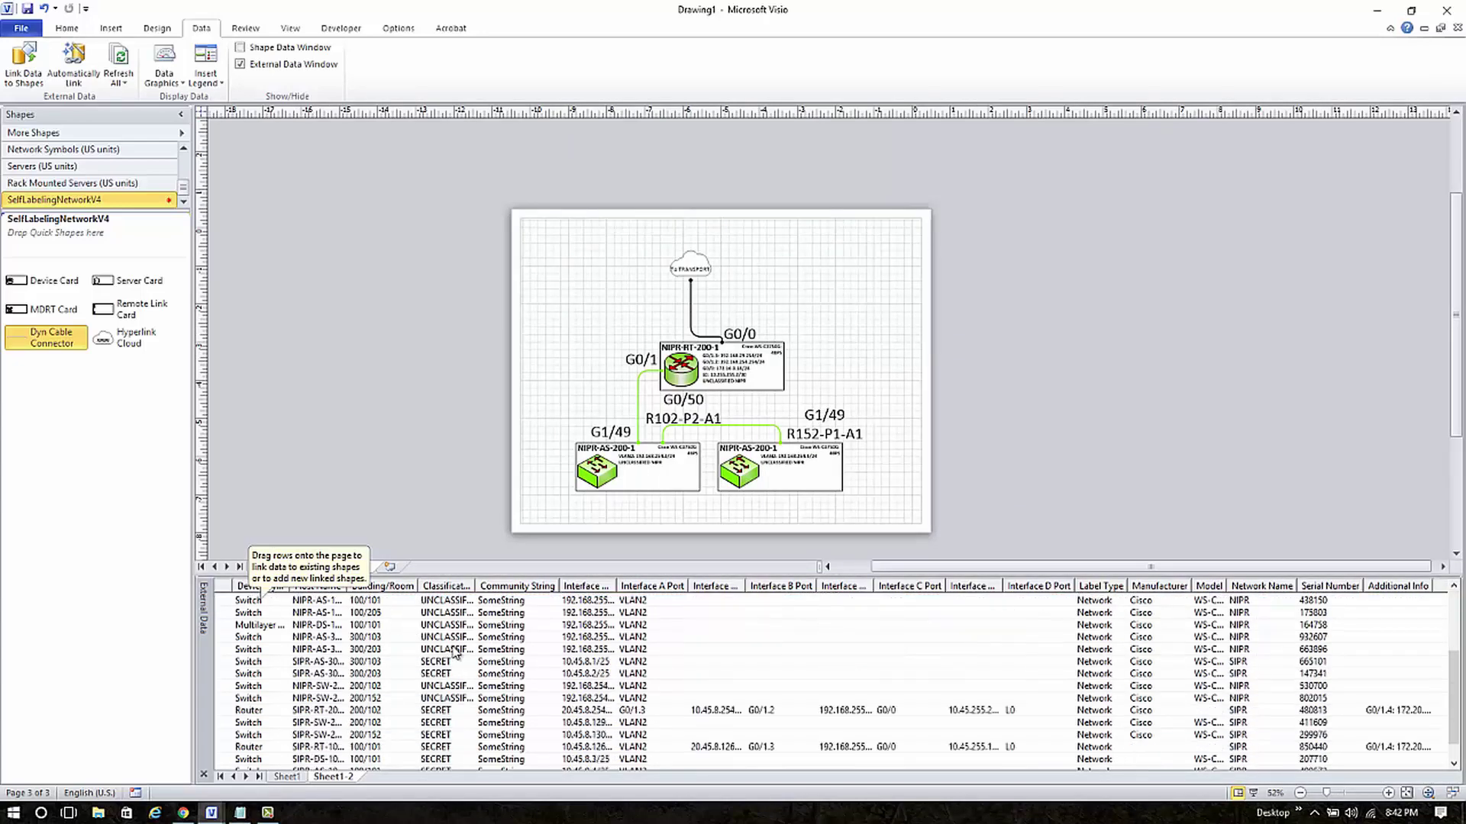
scroll(458, 641, "up", 2)
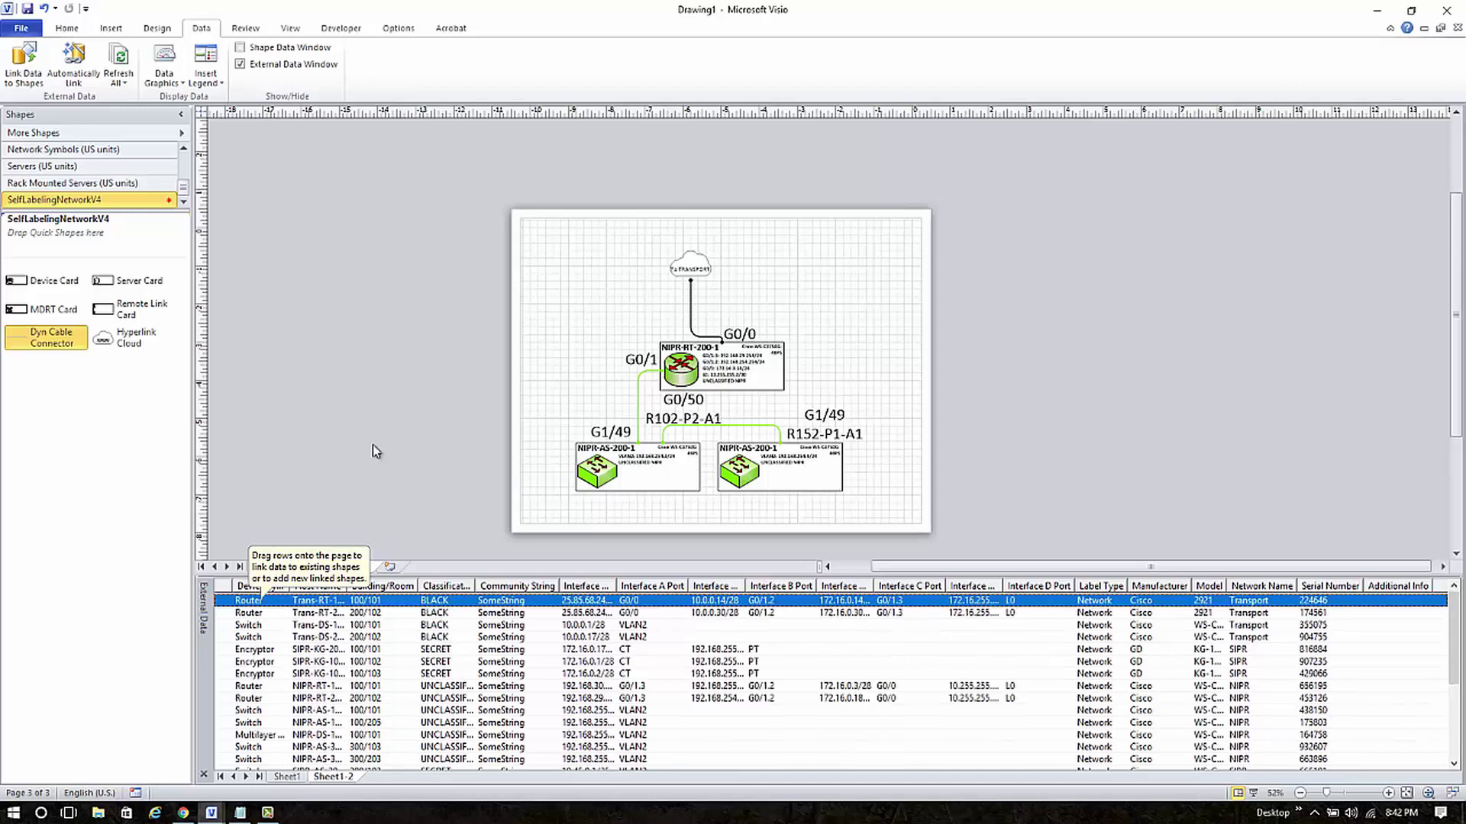
left_click(252, 711)
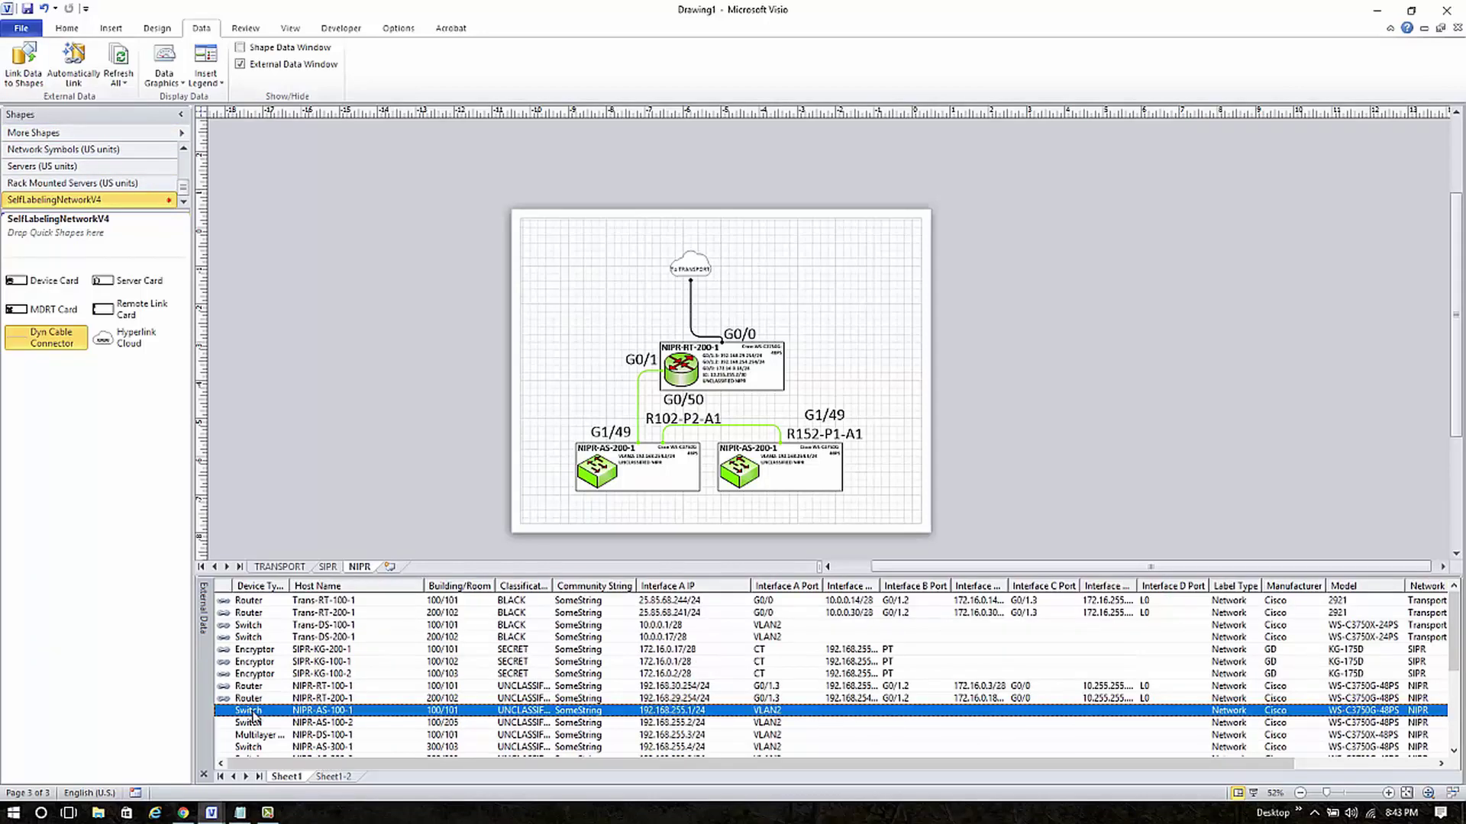
left_click_drag(269, 727, 268, 738)
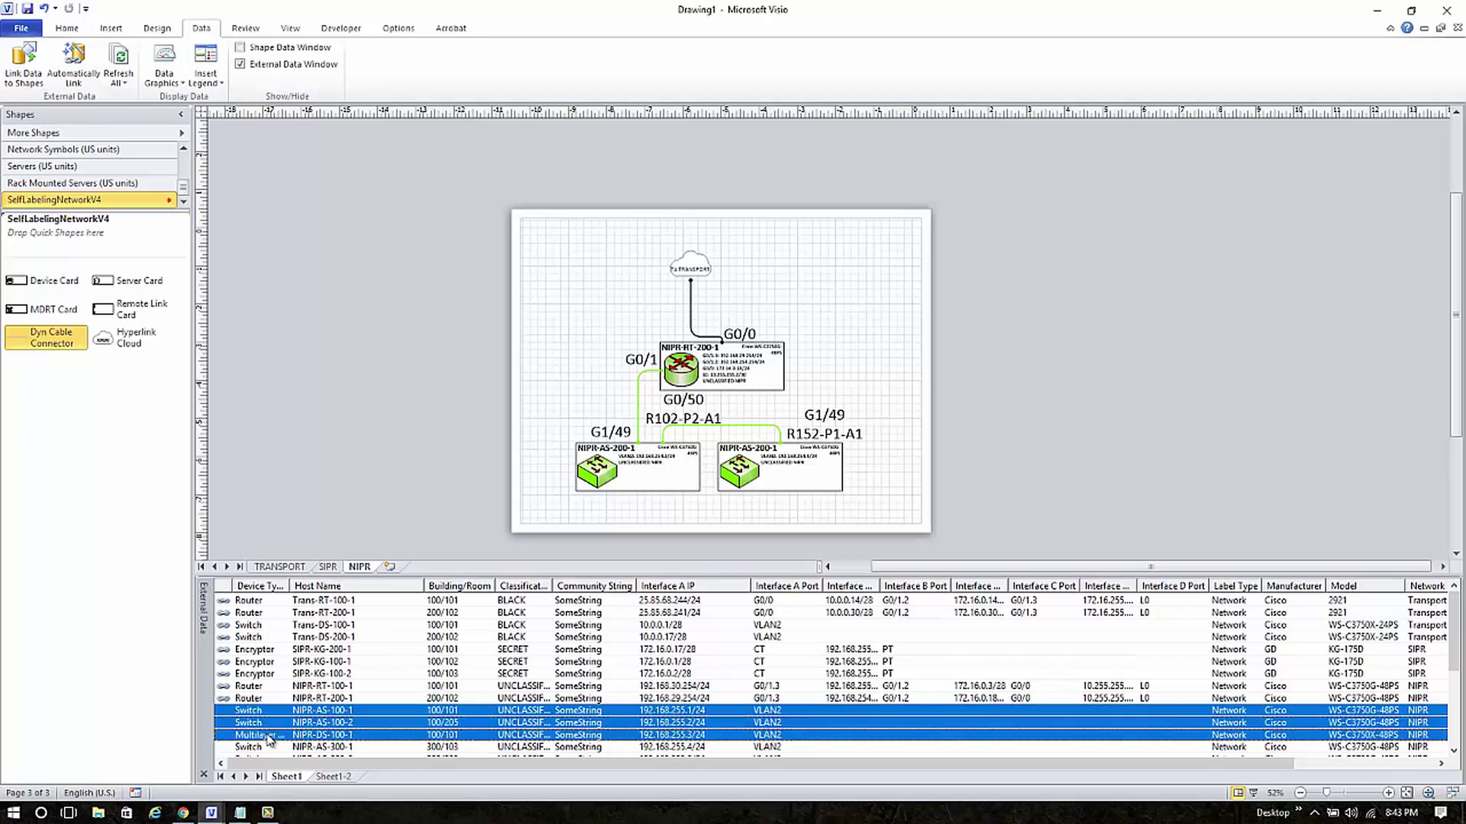
scroll(269, 739, "down", 1)
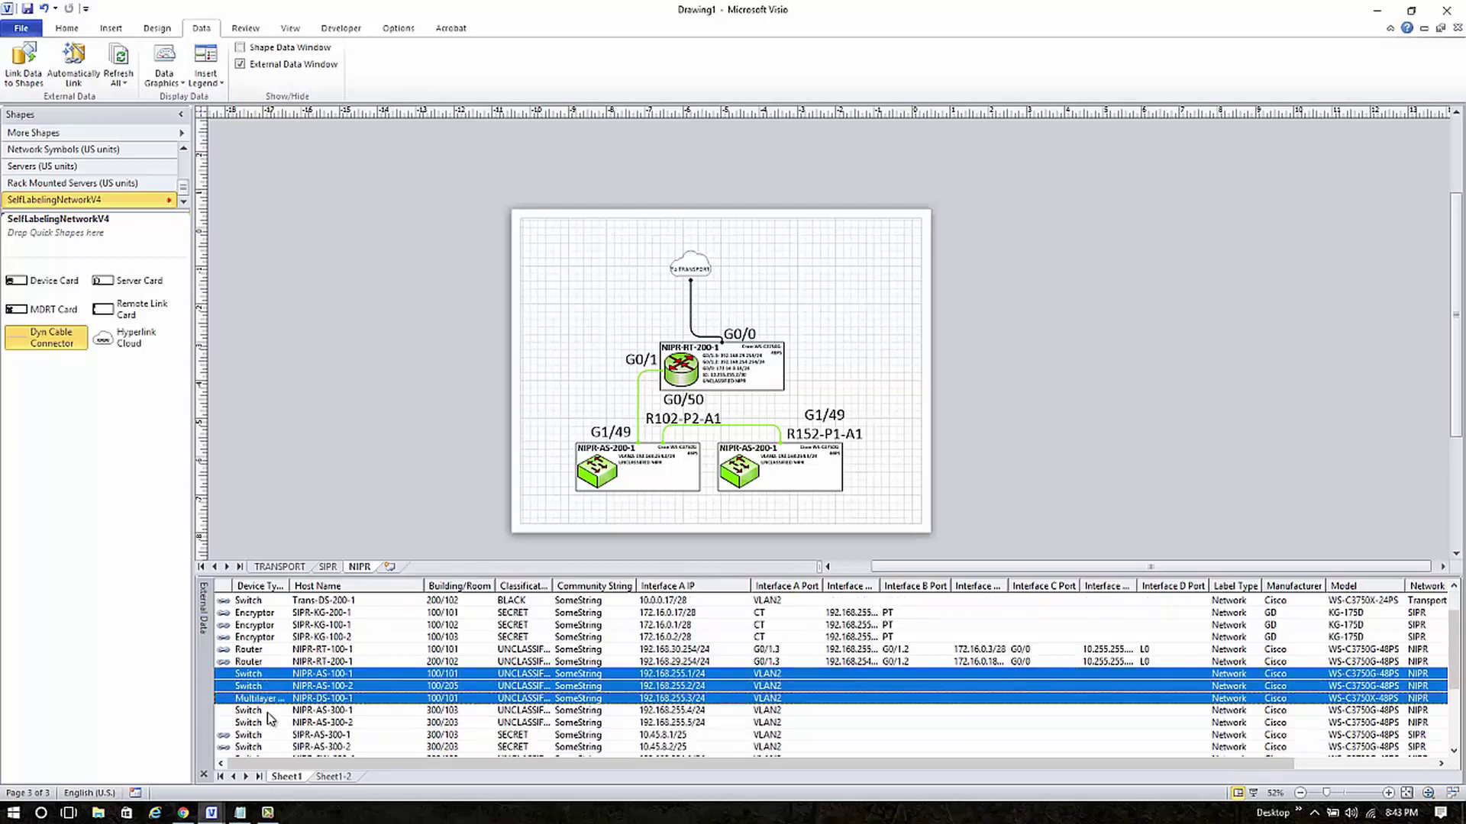
left_click_drag(268, 712, 268, 718)
scroll(269, 717, "down", 3)
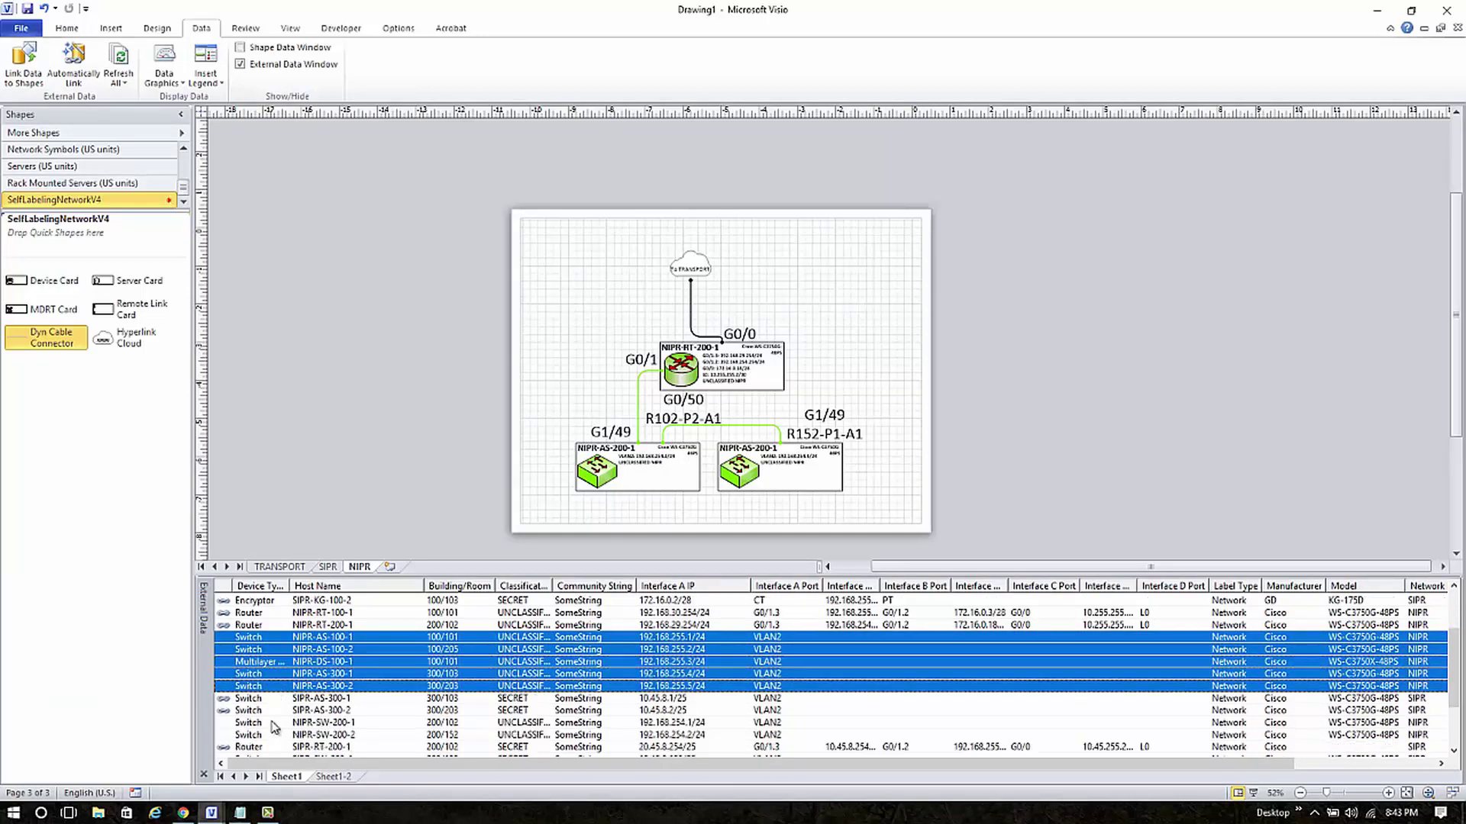
left_click(255, 651, "ctrl")
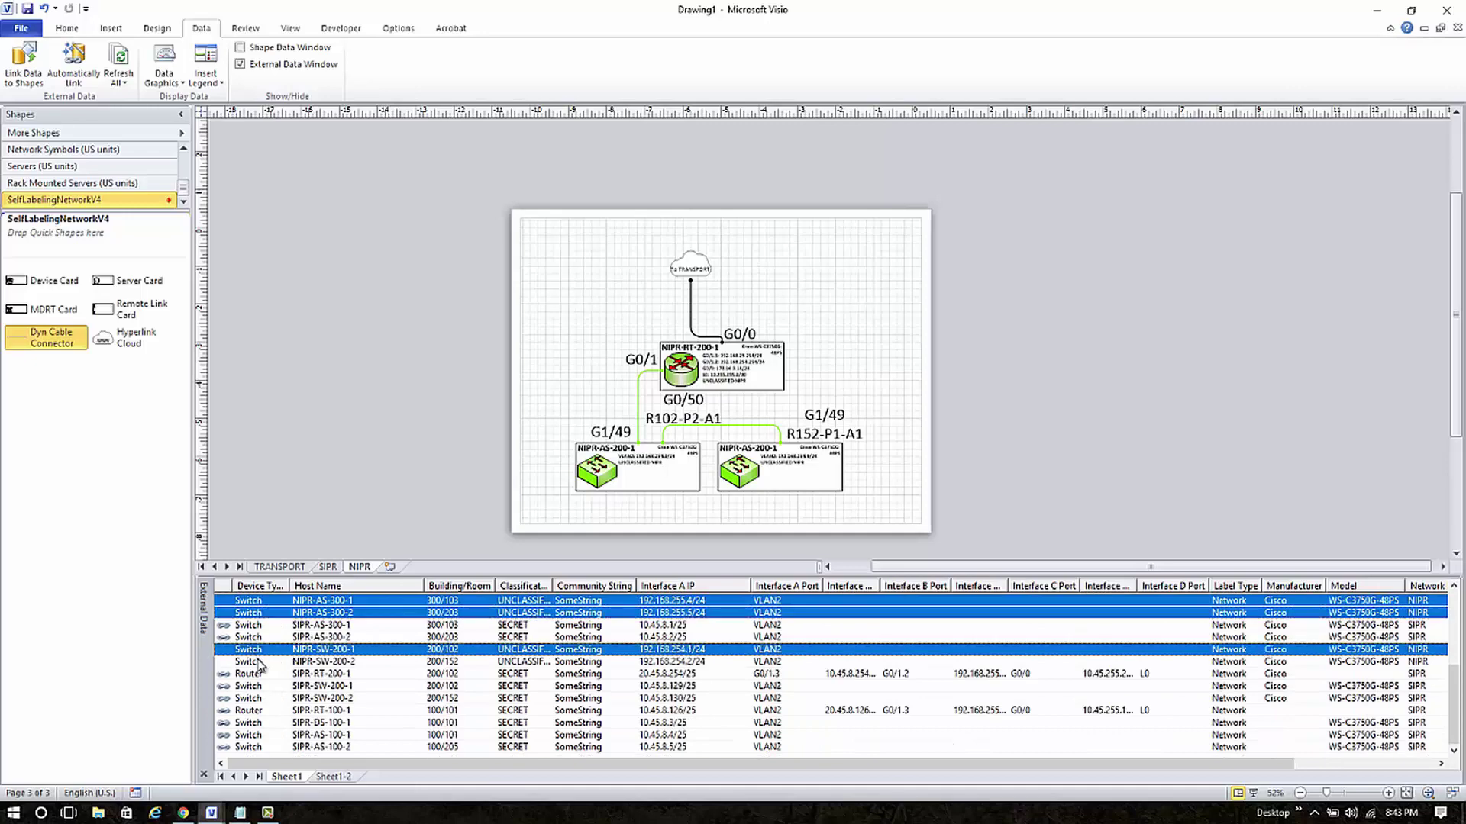
left_click(256, 653, "ctrl")
scroll(278, 695, "up", 4)
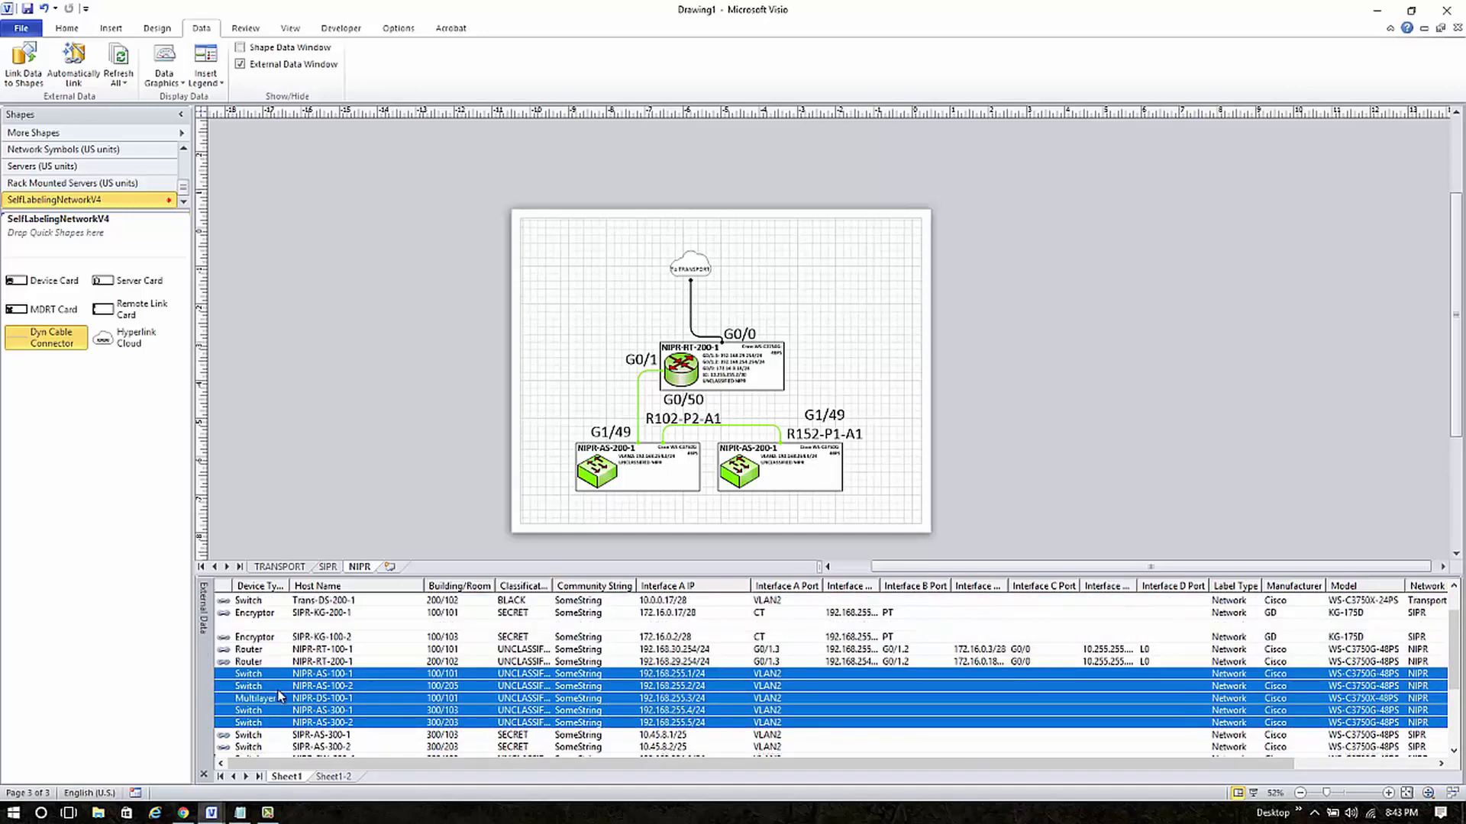
scroll(281, 697, "down", 1)
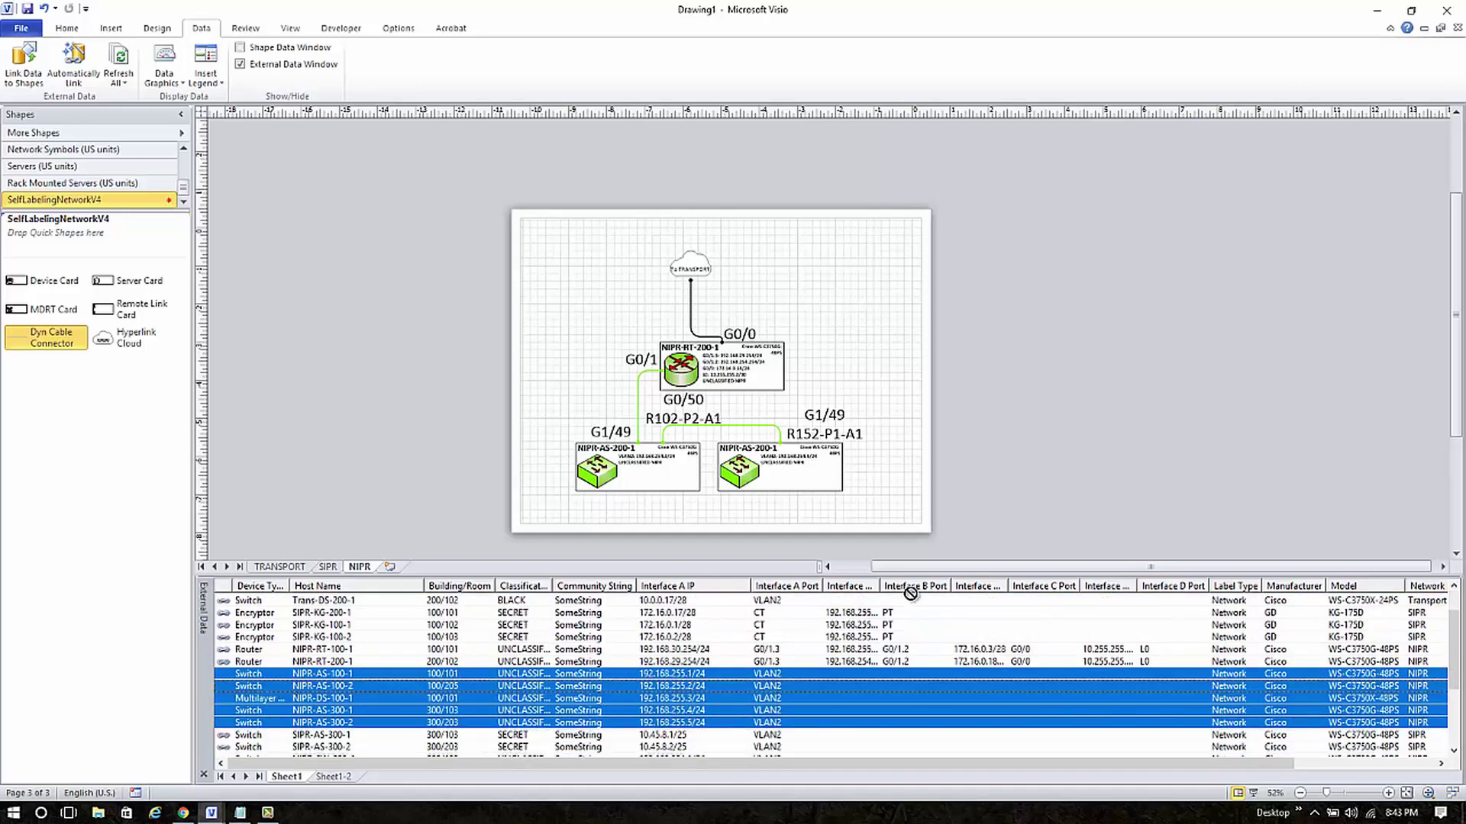
- Delete the connectors placed from the selected rows, and place the rows as linked Device Cards beside the existing NIPR diagram
left_click(1114, 355)
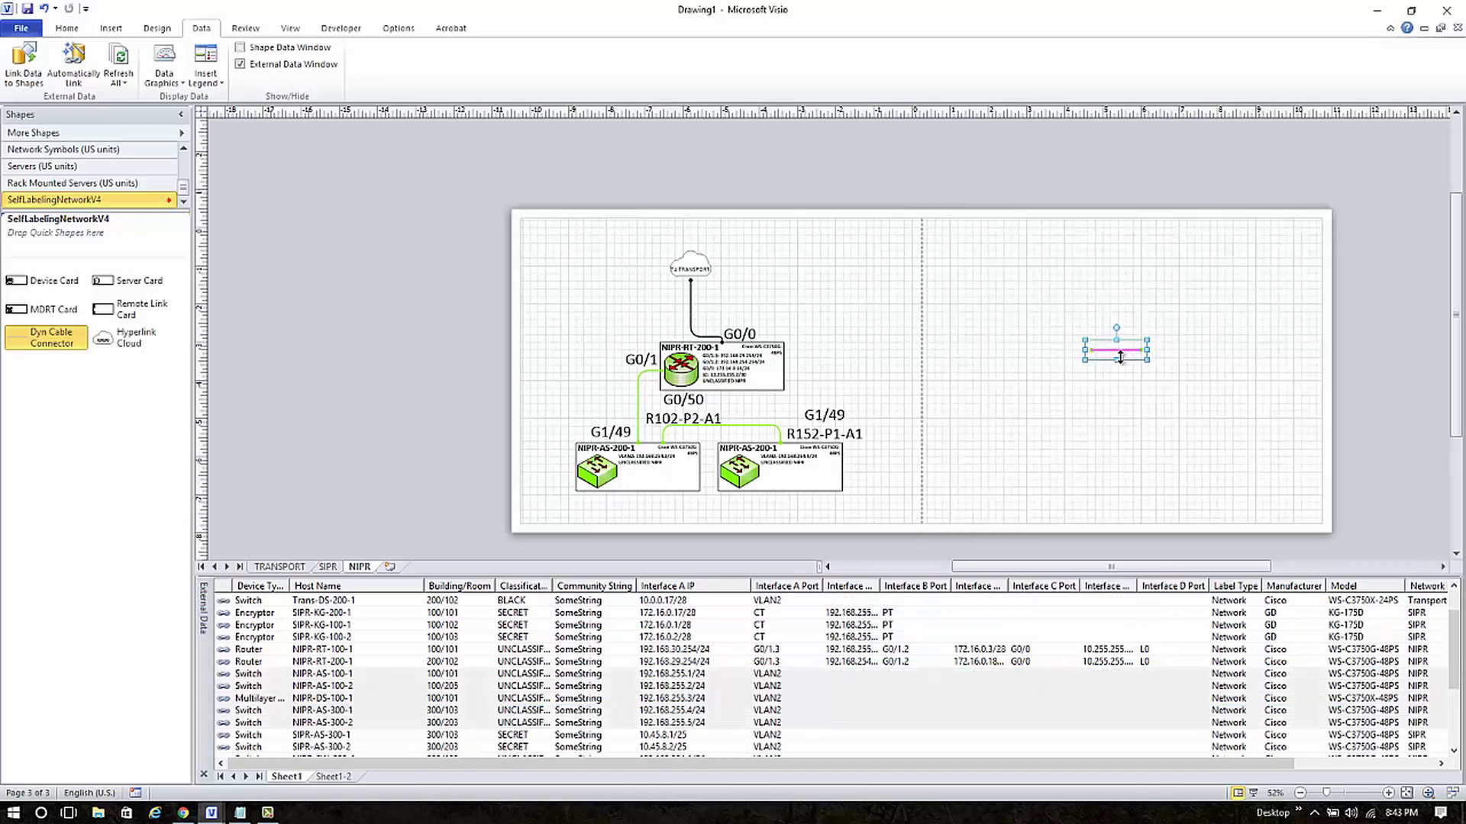
key("Delete")
left_click(45, 280)
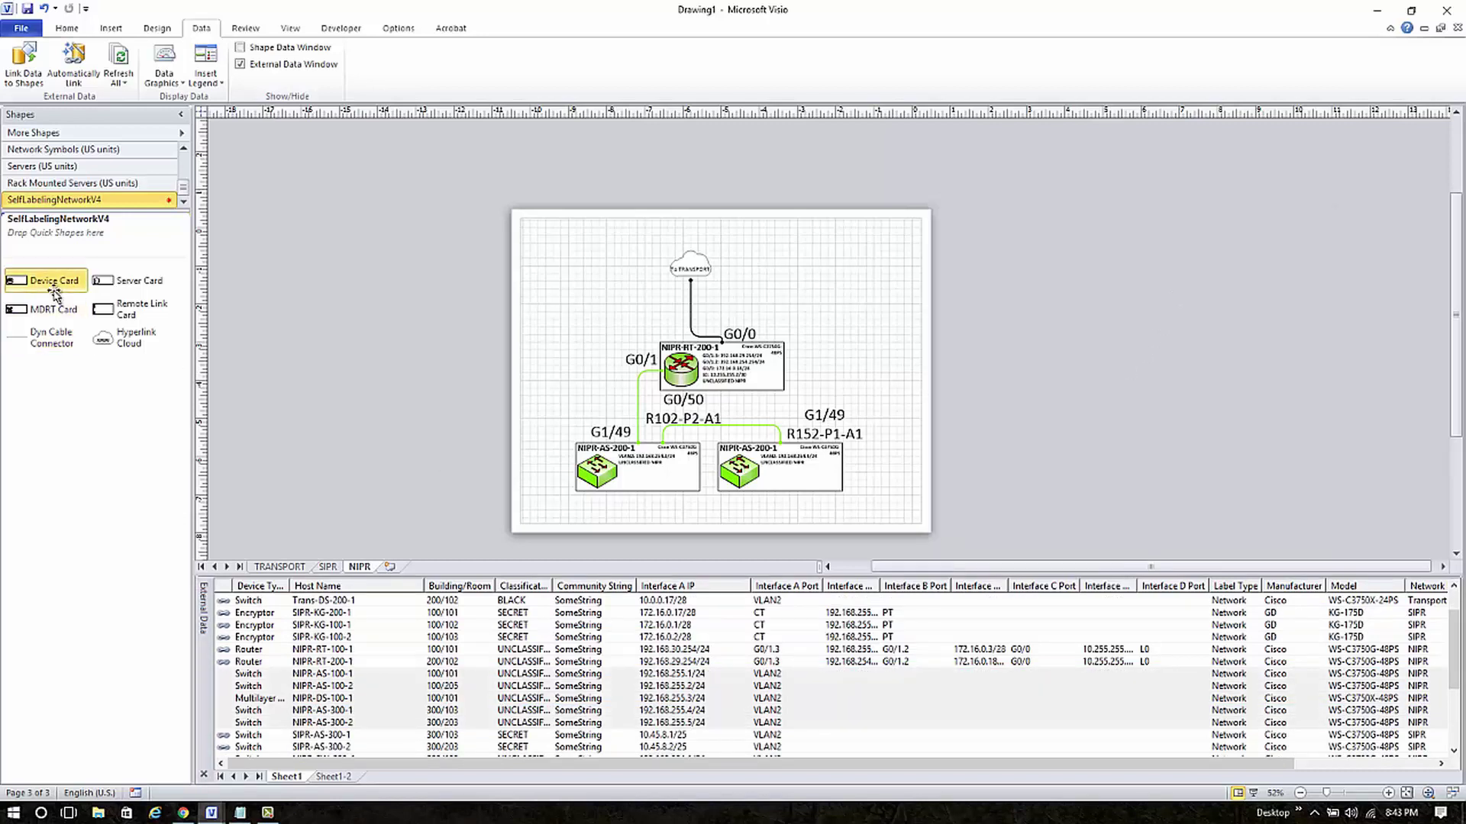
left_click_drag(284, 725, 922, 347)
left_click(1252, 465)
- Spread out the overlapping NIPR-AS-100-2, NIPR-DS-100-1, NIPR-AS-300-1 and NIPR-AS-300-2 cards so that each stands alone
left_click_drag(1038, 415, 1079, 356)
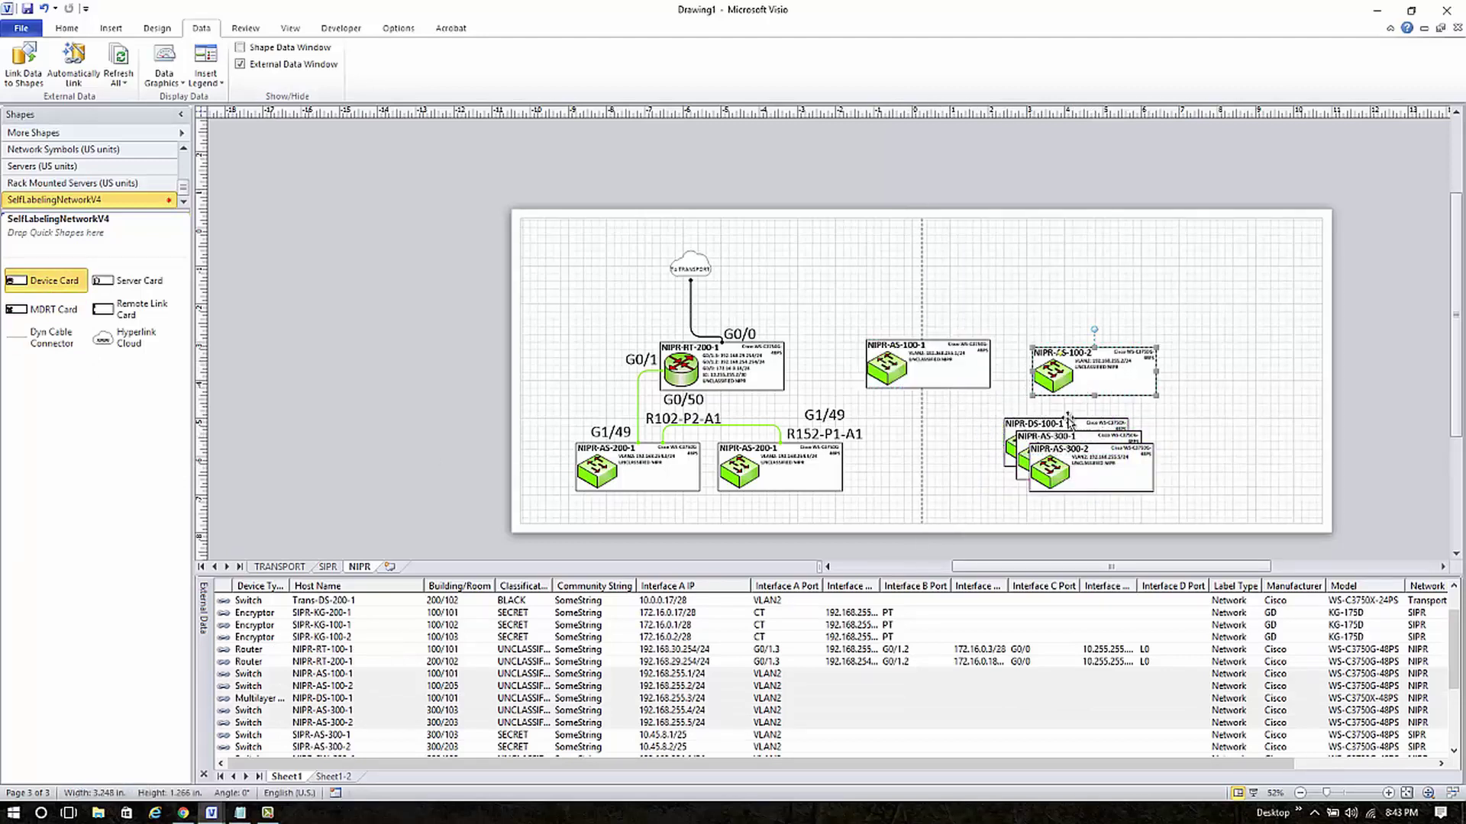
left_click_drag(1069, 419, 926, 403)
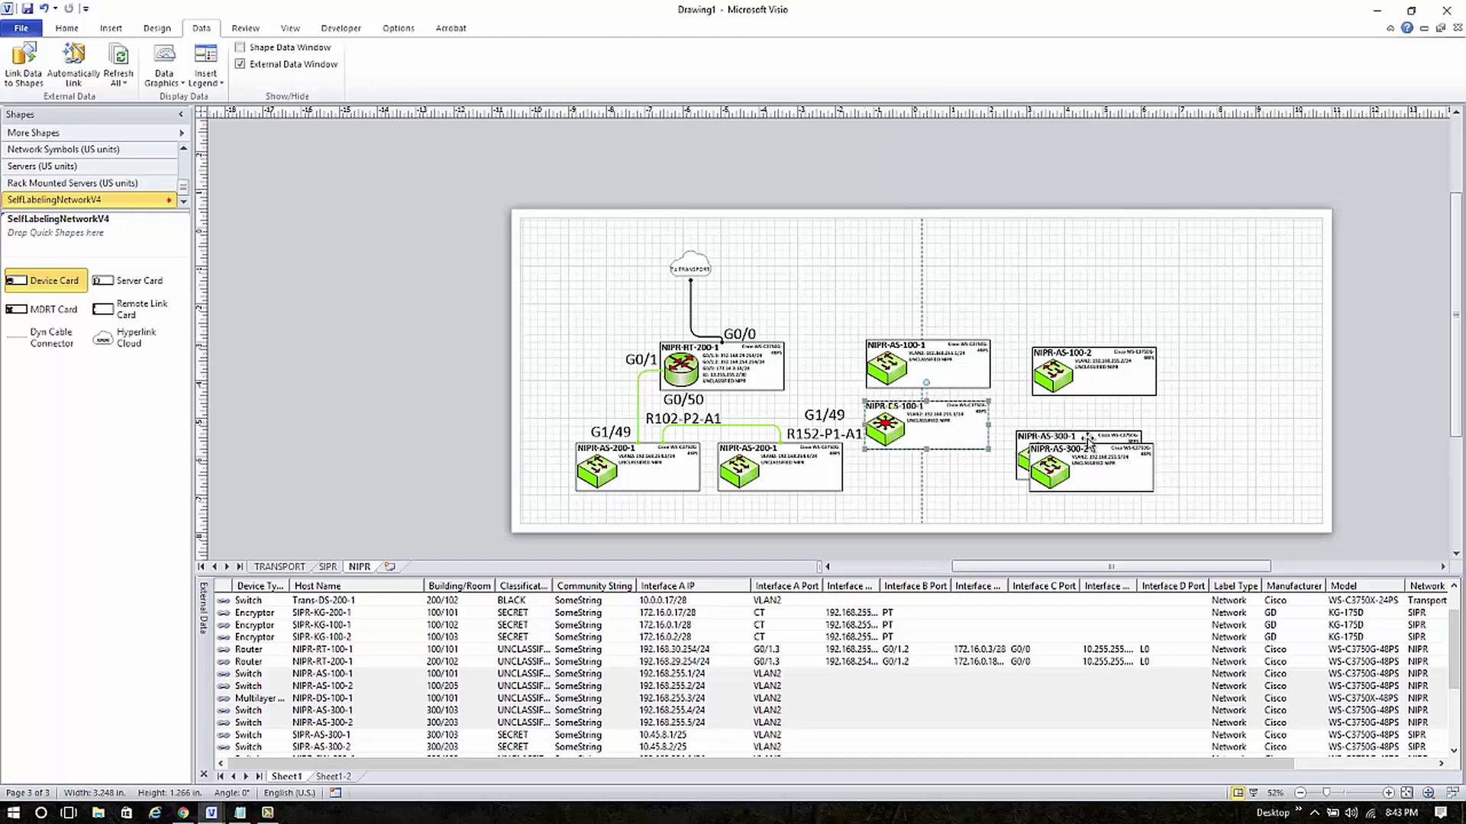
left_click_drag(1089, 440, 1105, 419)
left_click_drag(1103, 471, 954, 489)
- Examine the host names, models, VLAN addresses and classification labels on the newly placed NIPR cards
scroll(1110, 458, "up", 4, "ctrl")
scroll(1108, 460, "up", 5)
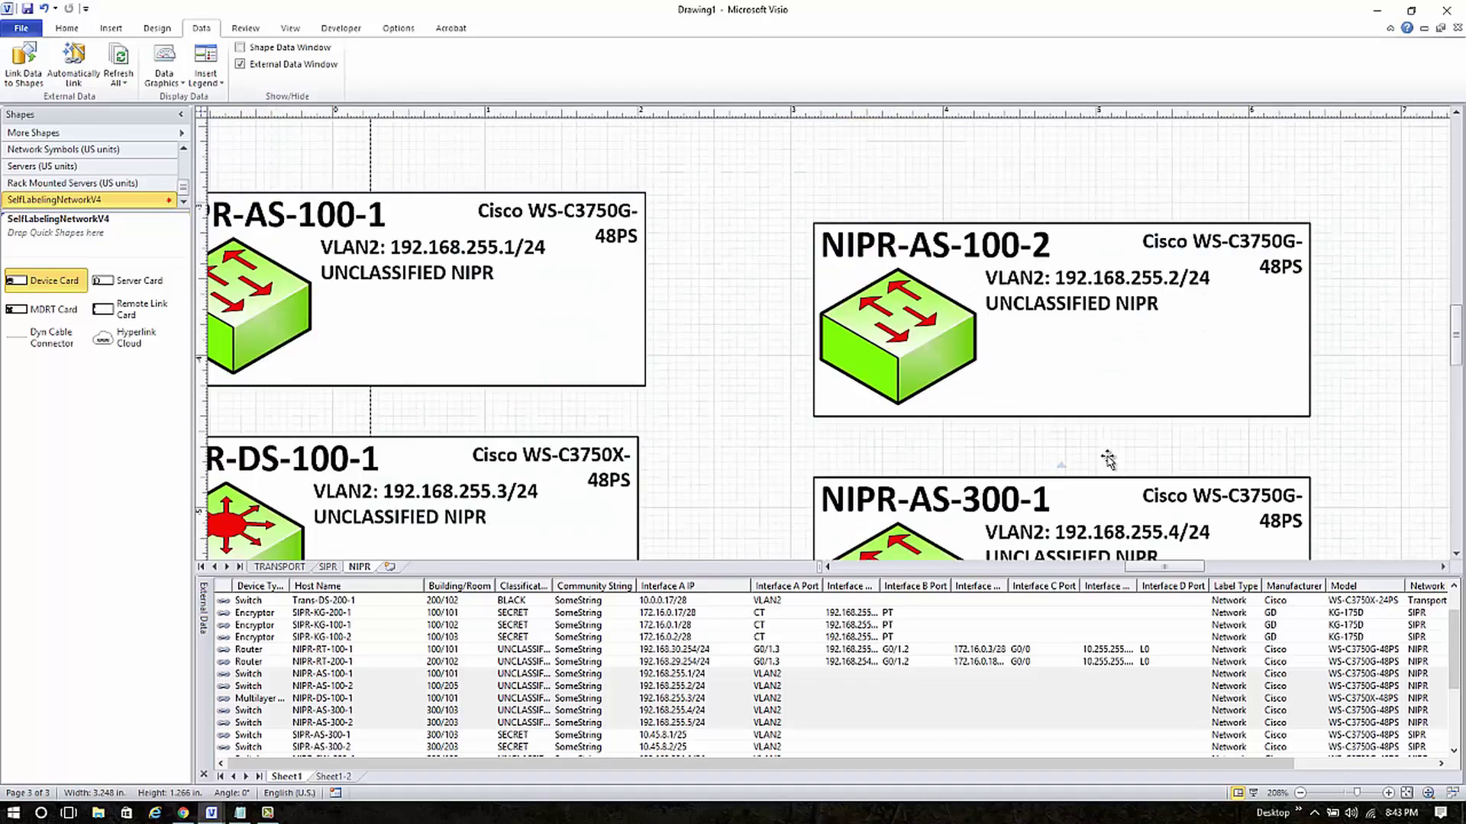
scroll(1108, 460, "down", 4)
scroll(1100, 469, "down", 3)
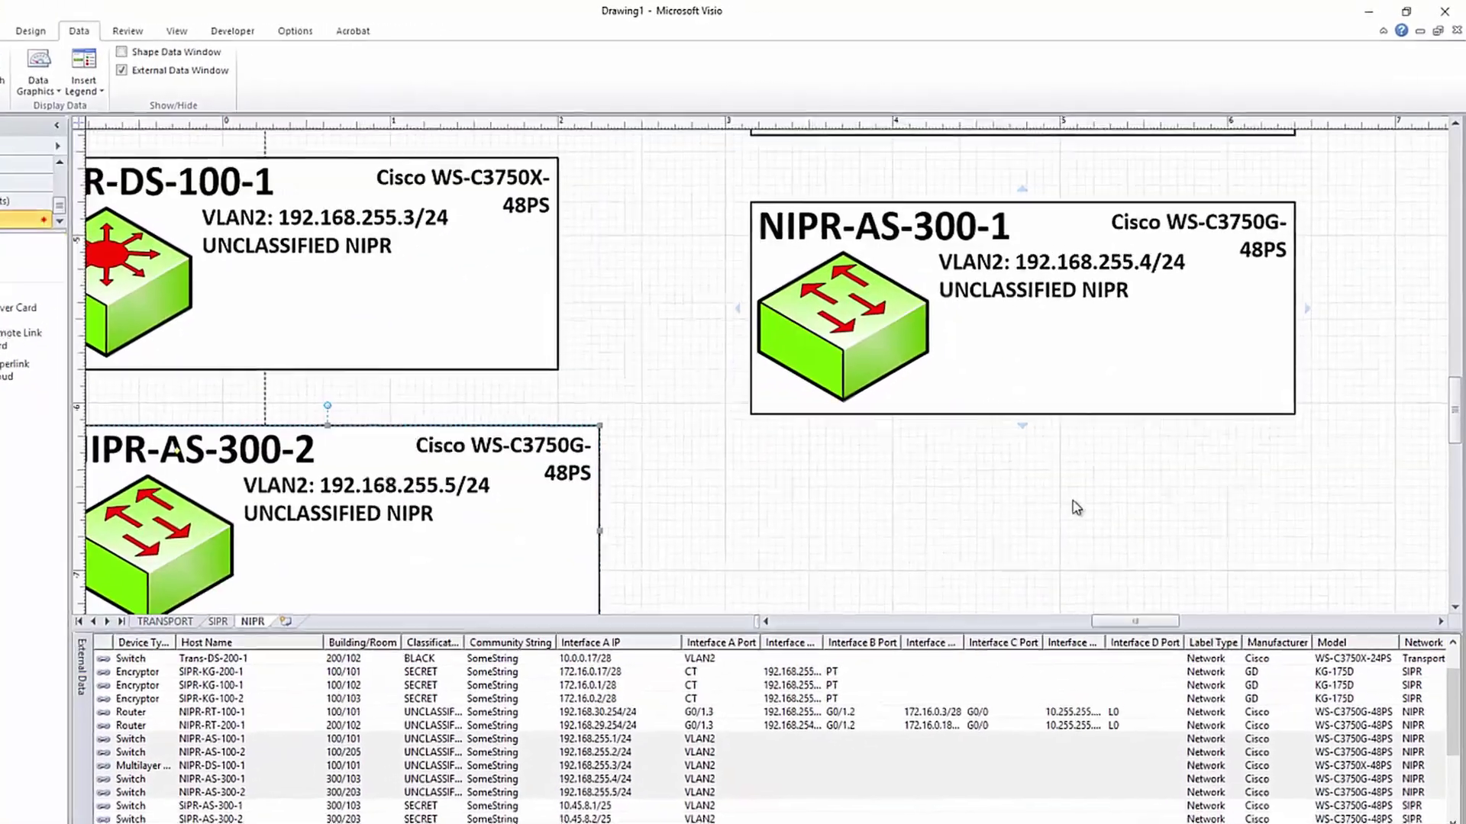
scroll(1100, 469, "left", 4)
scroll(1107, 467, "down", 1)
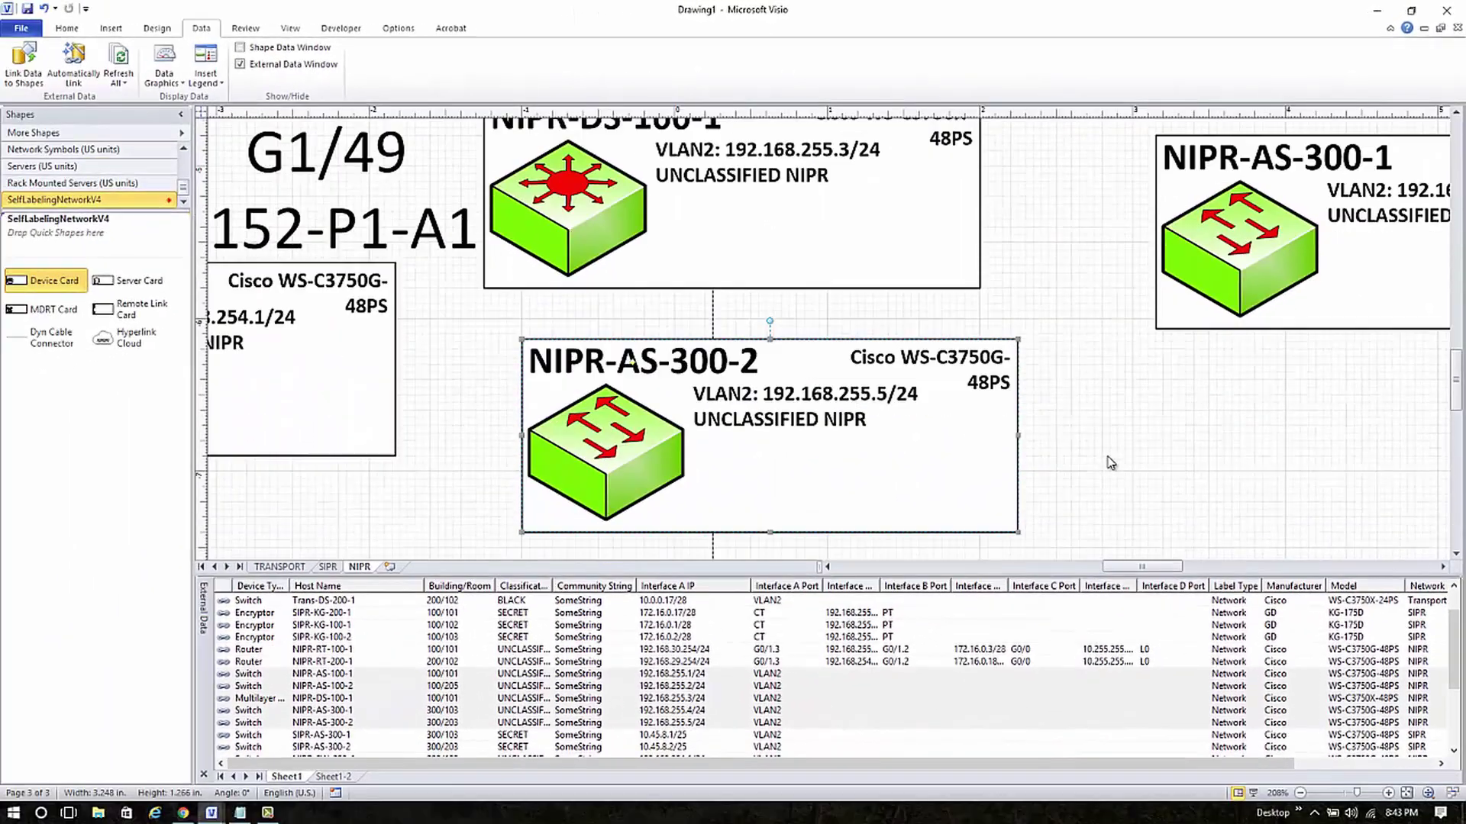
scroll(1107, 461, "down", 5)
- Place a Server Card above NIPR-AS-100-2, set it to DHCP, Rack Mount and CONFIDENTIAL, and delete the card
left_click_drag(130, 280, 1234, 177)
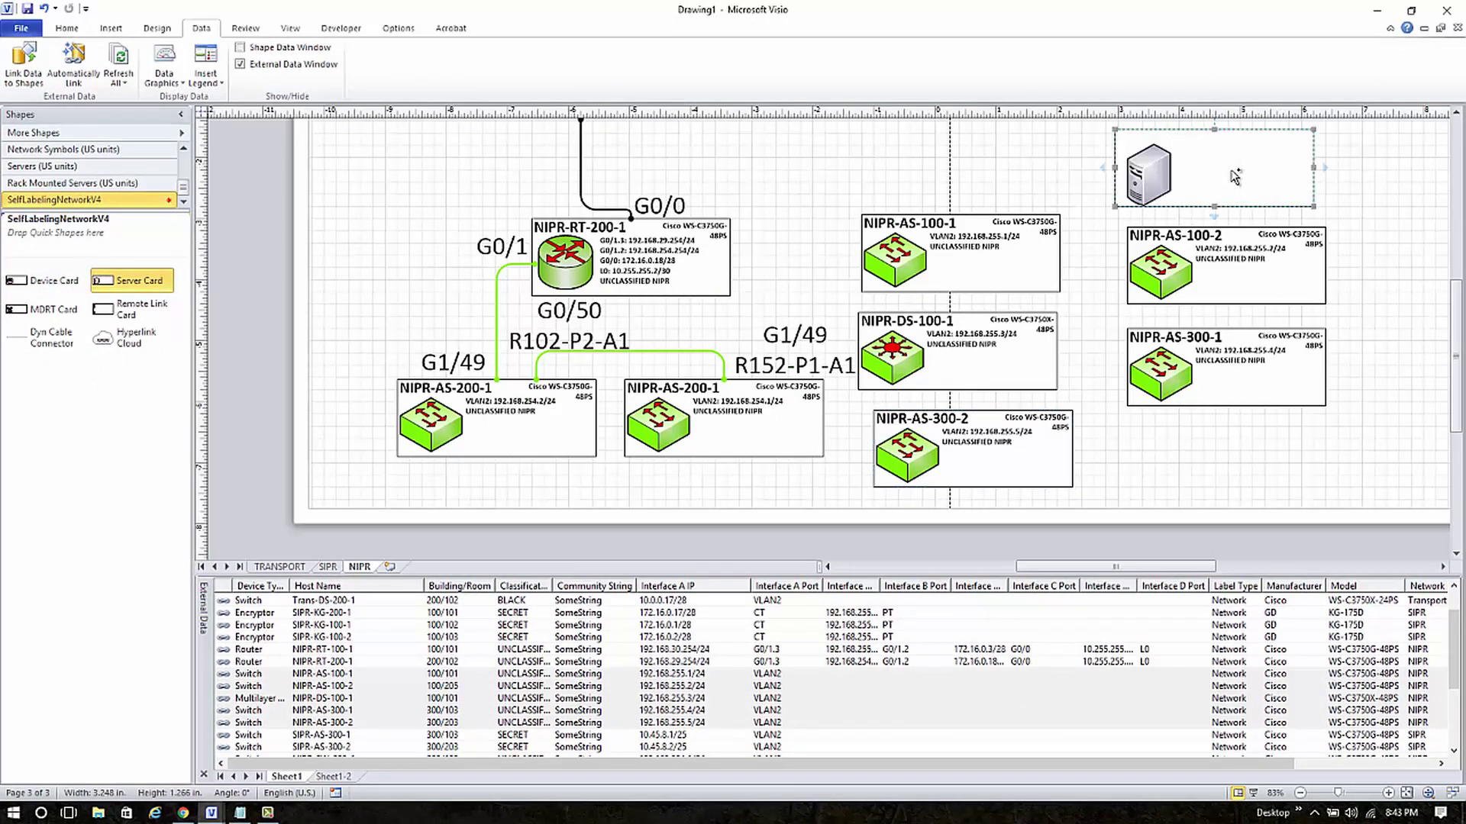
scroll(1237, 178, "up", 2)
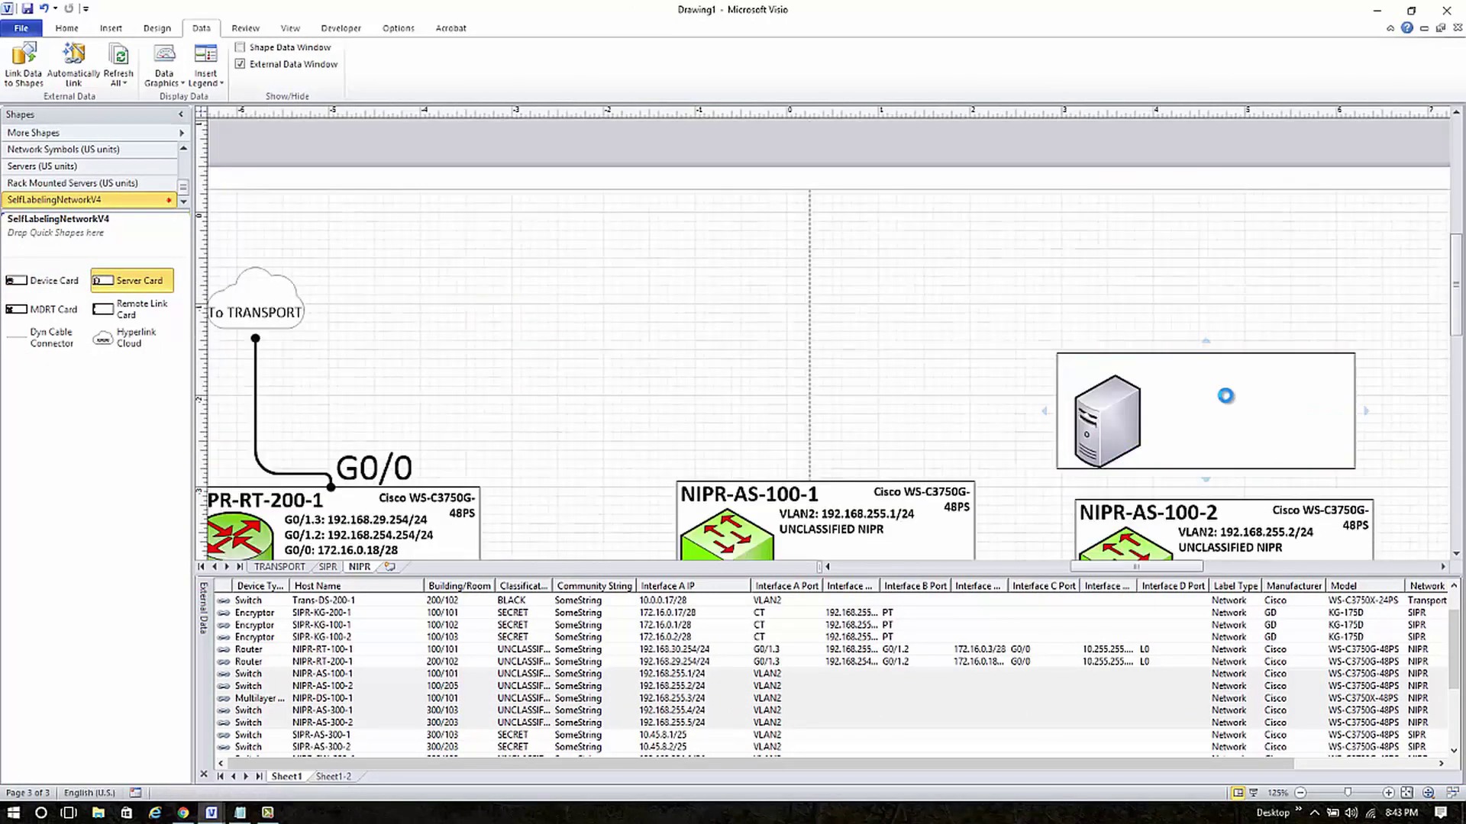
double_click(1236, 408)
left_click(878, 245)
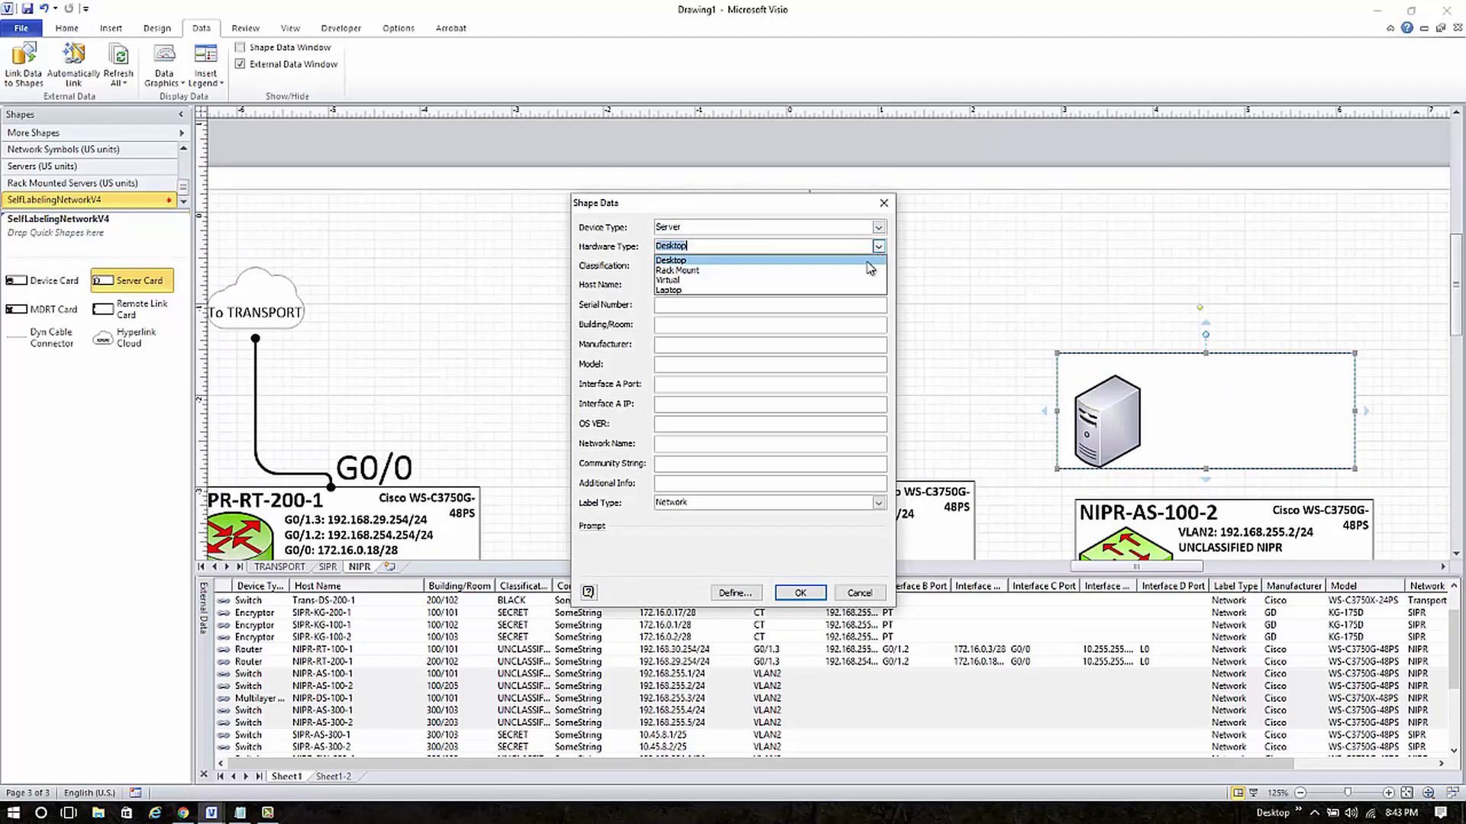
left_click(847, 271)
left_click(878, 227)
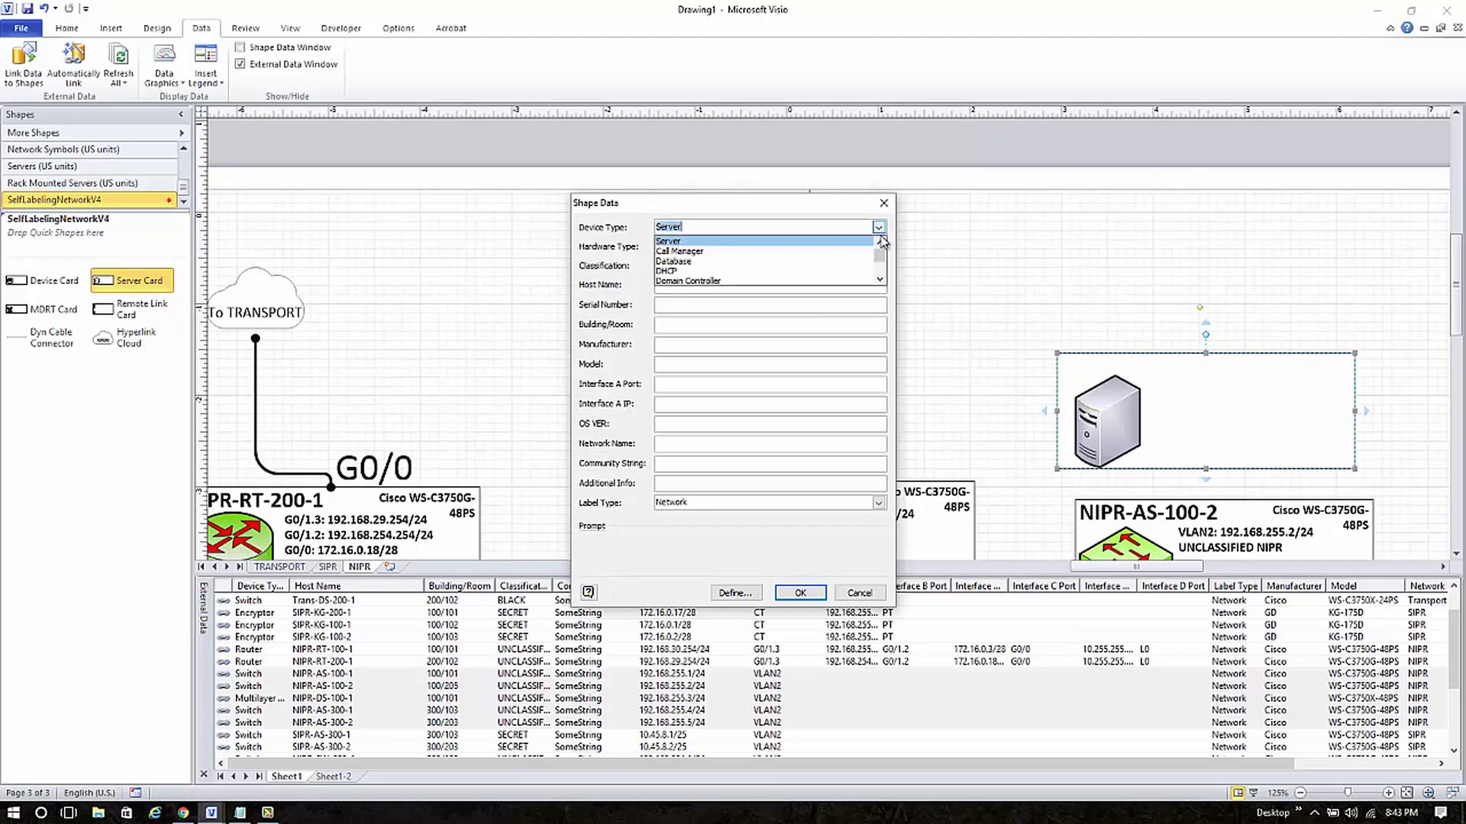
left_click(762, 311)
left_click(795, 303)
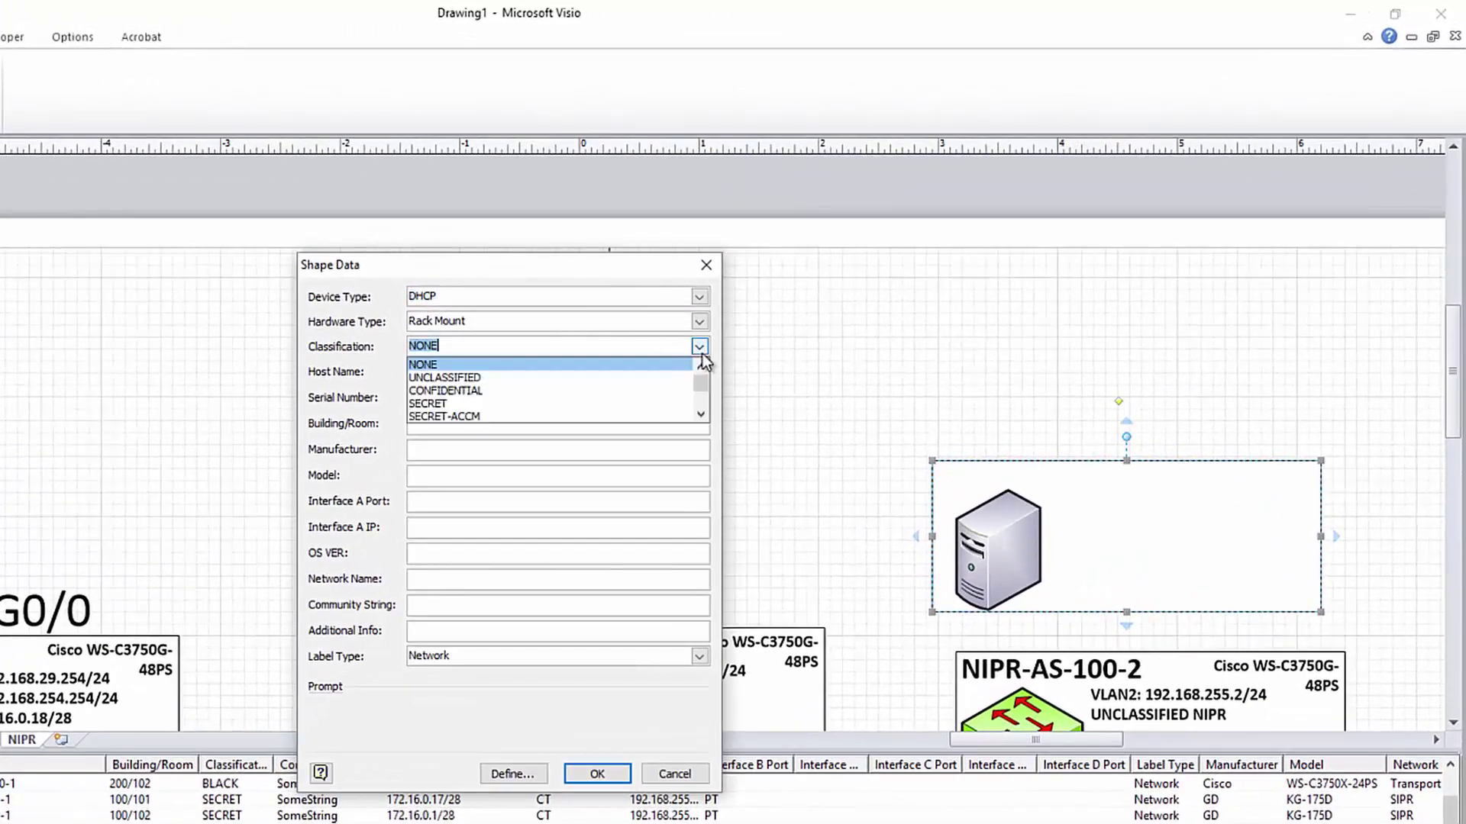
left_click(639, 389)
left_click(597, 773)
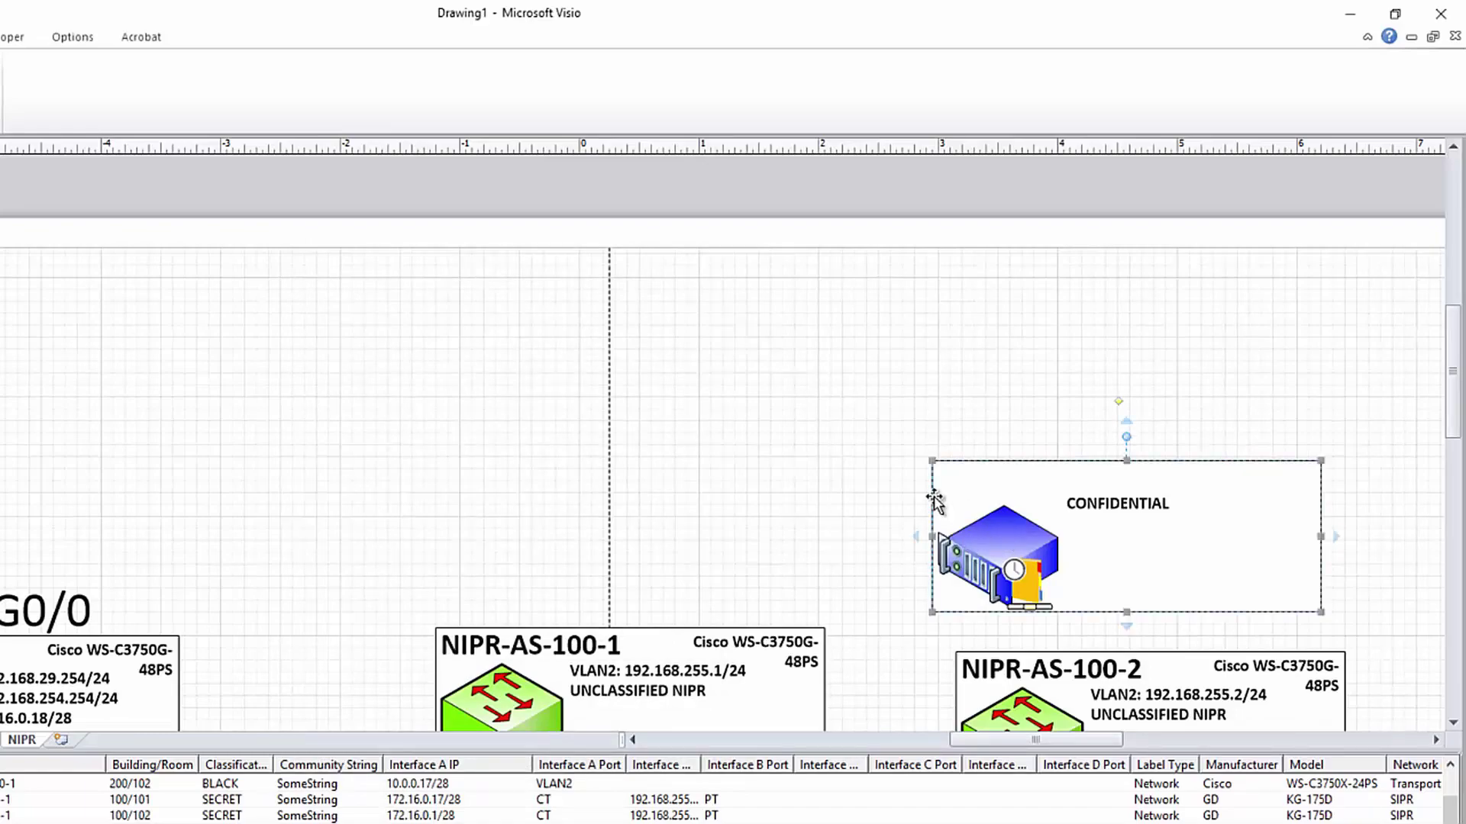
key("Delete")
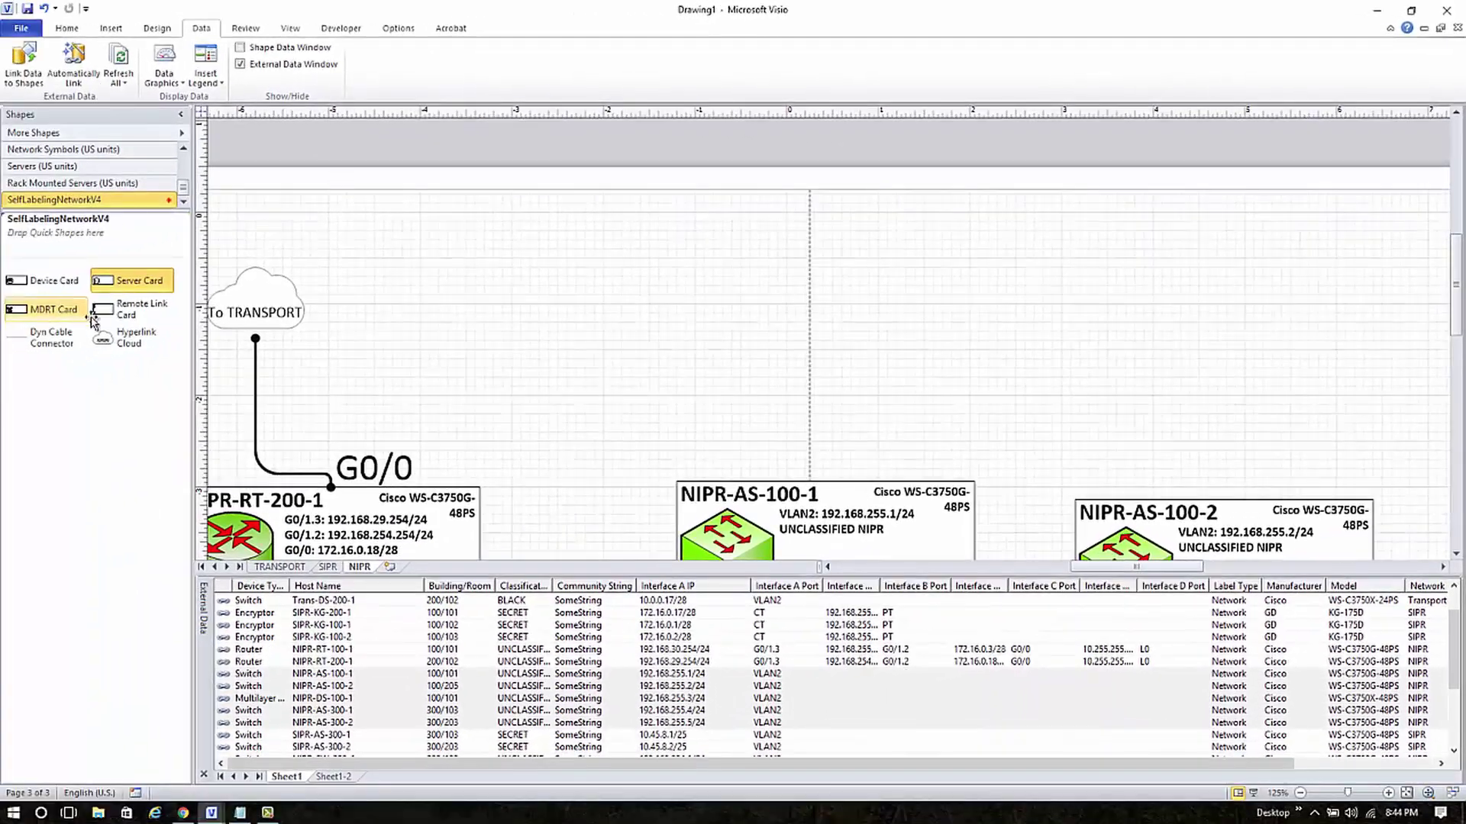
- Place a Remote Link Card along the upper edge of the TRANSPORT page, and view the existing HQ-AIN card
left_click(271, 568)
scroll(1164, 461, "up", 3, "ctrl")
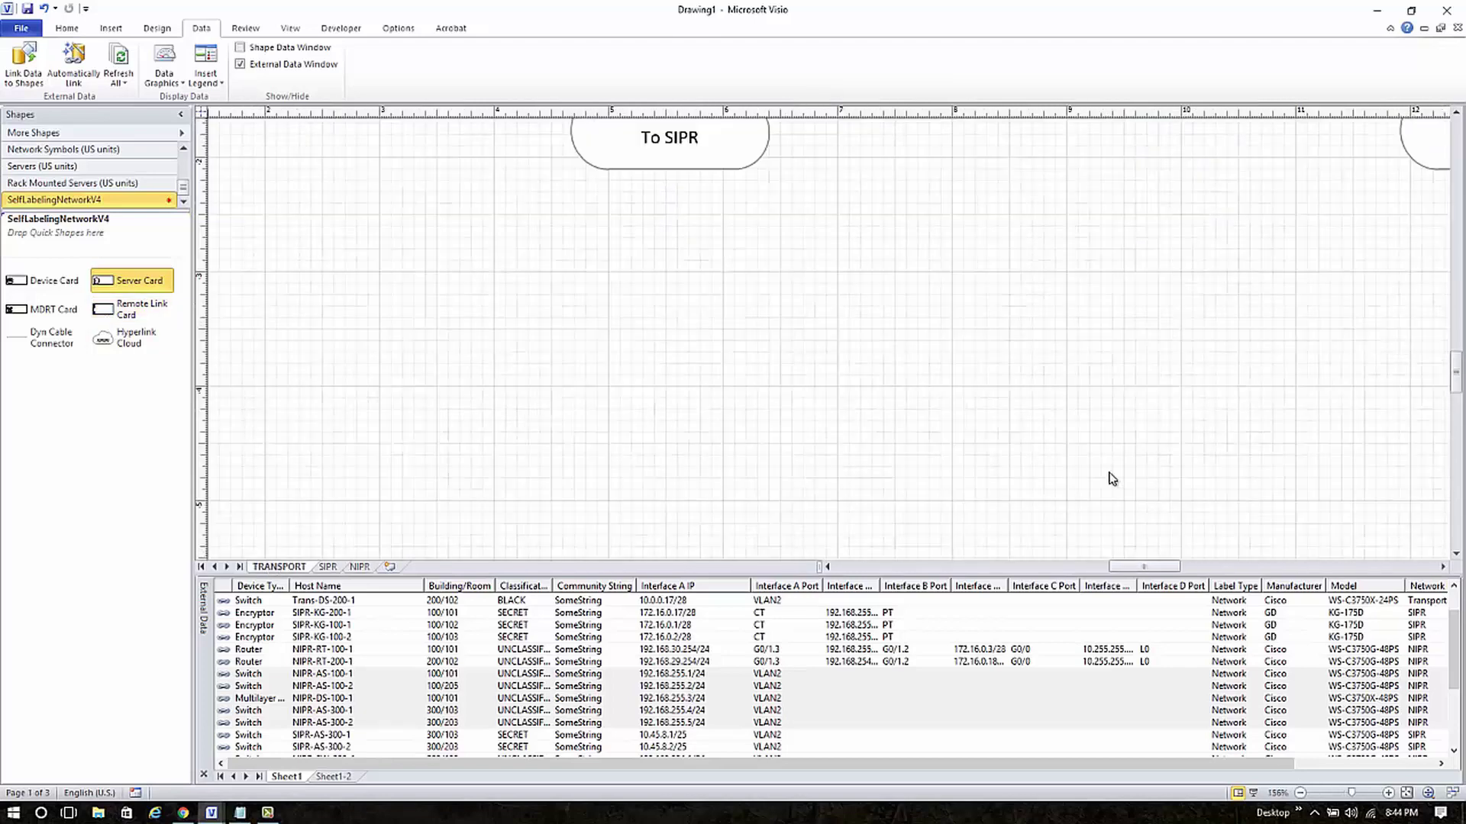
scroll(1112, 478, "up", 10)
left_click_drag(132, 309, 1020, 451)
scroll(1028, 458, "right", 10)
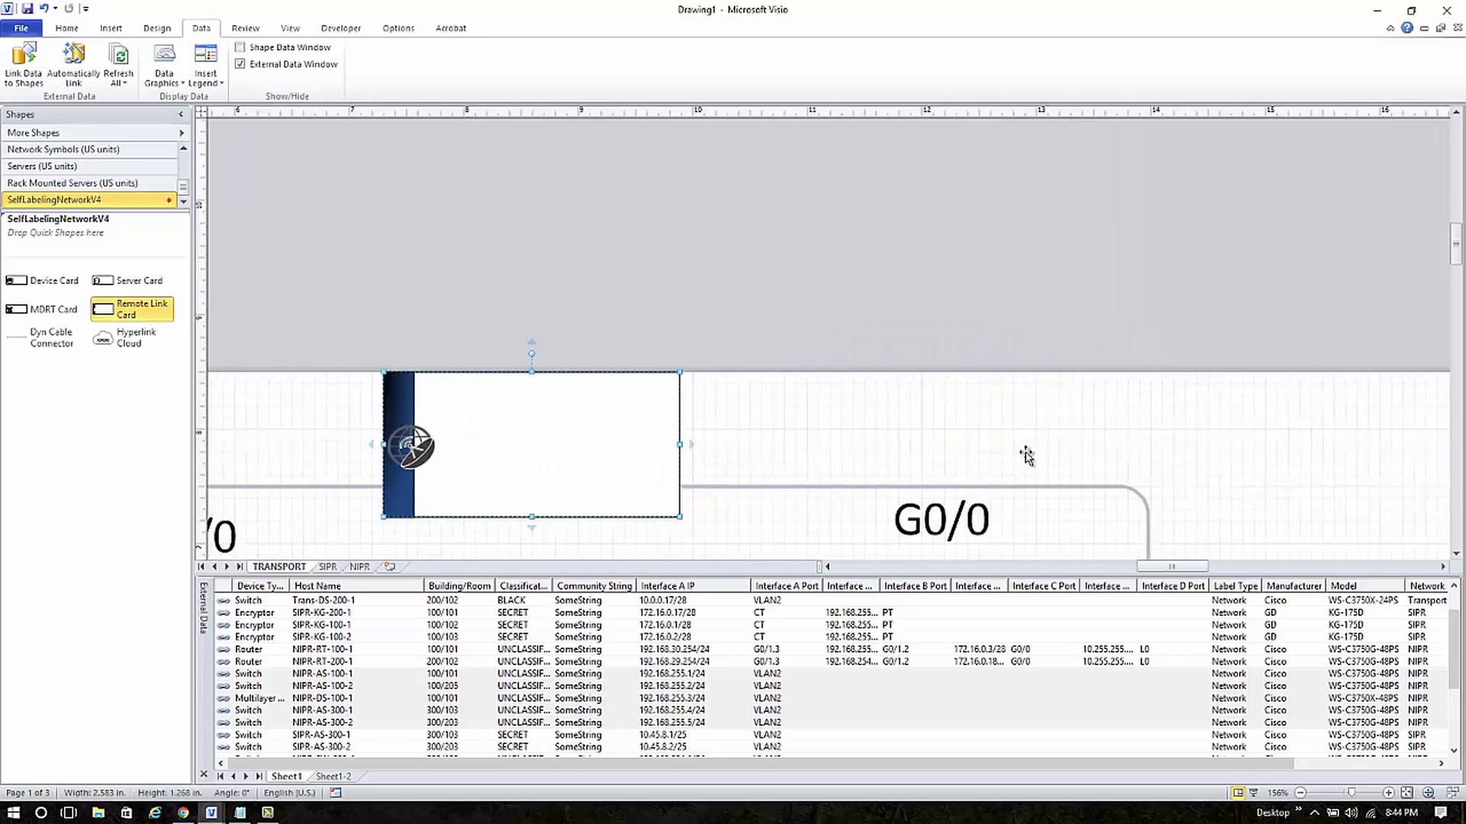
scroll(1034, 455, "down", 5)
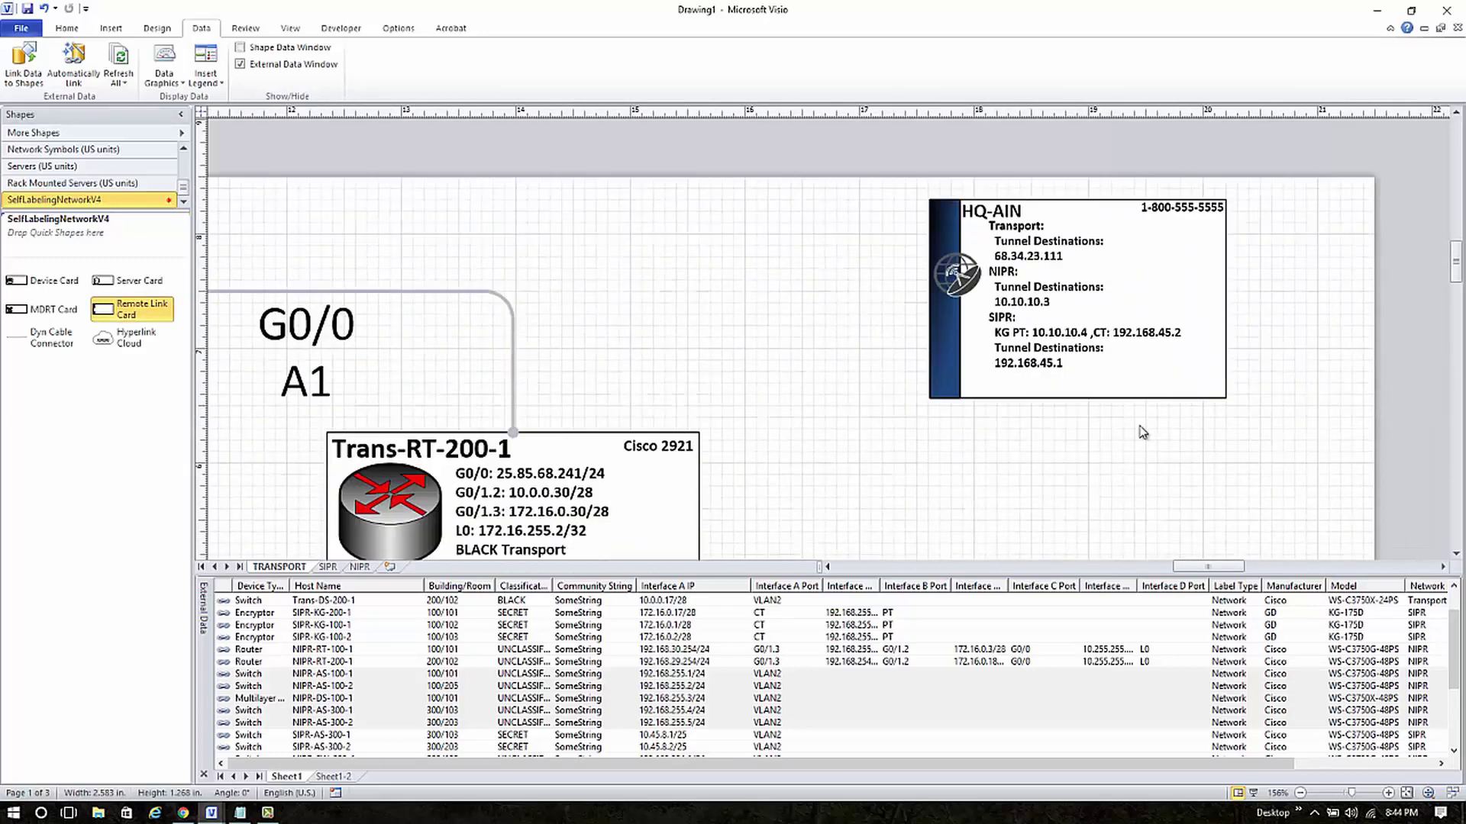
- Correct the HQ-AIN card's Remote Hub Location to HQ-MAIN in its shape data
left_click(1070, 302)
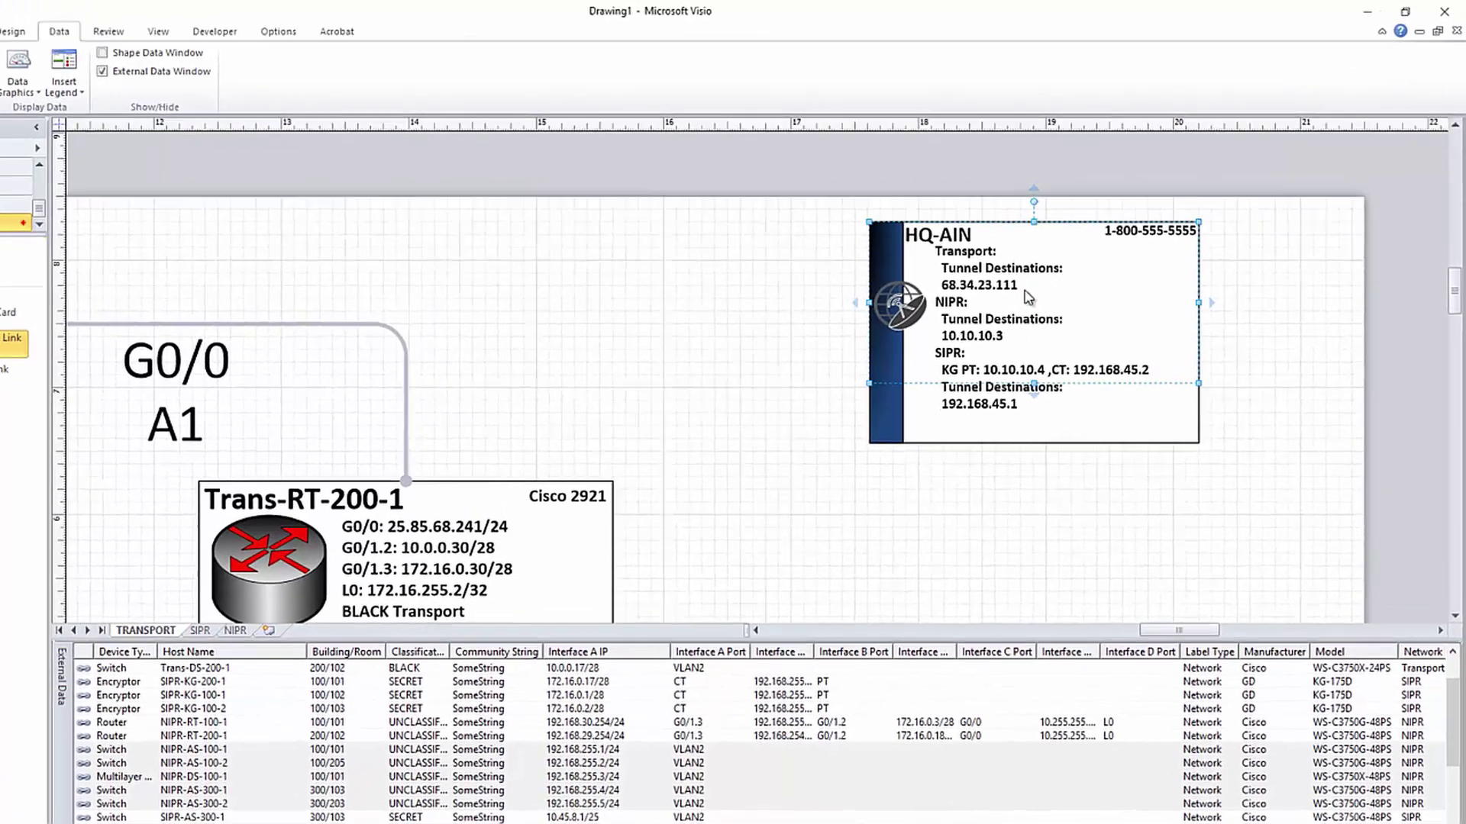
double_click(1029, 296)
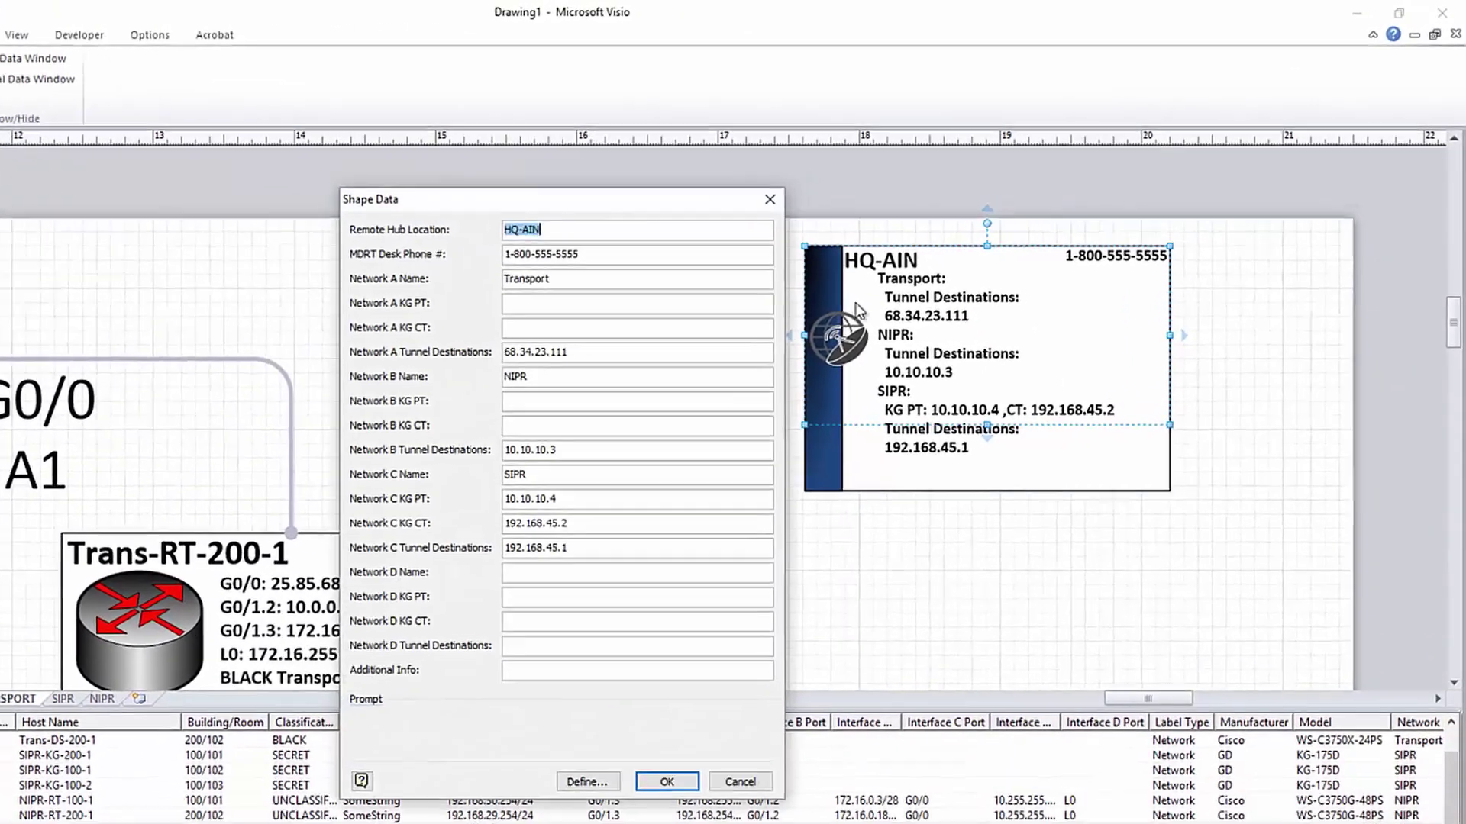
left_click(629, 206)
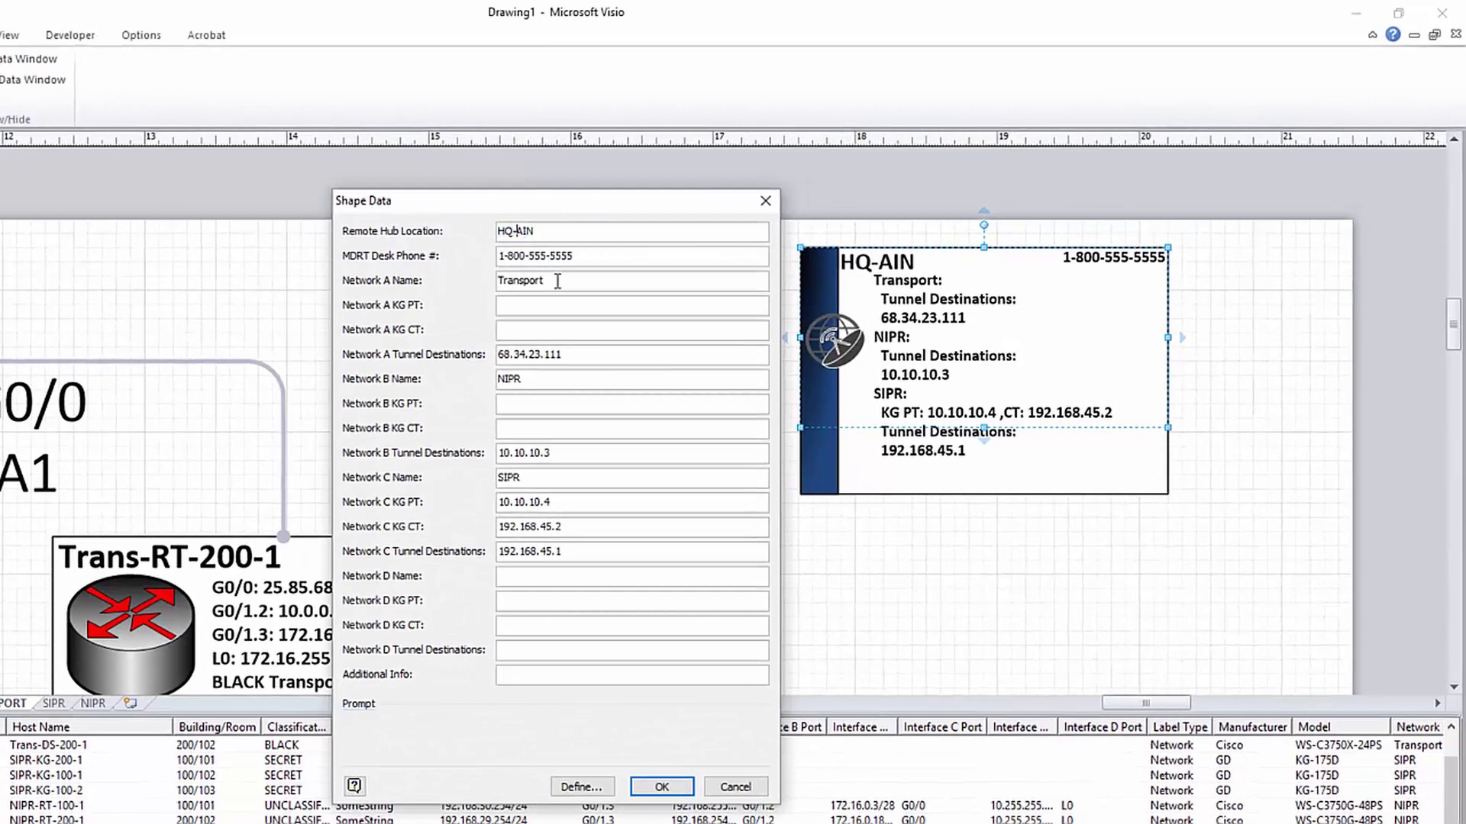
key("BackSpace")
type("M")
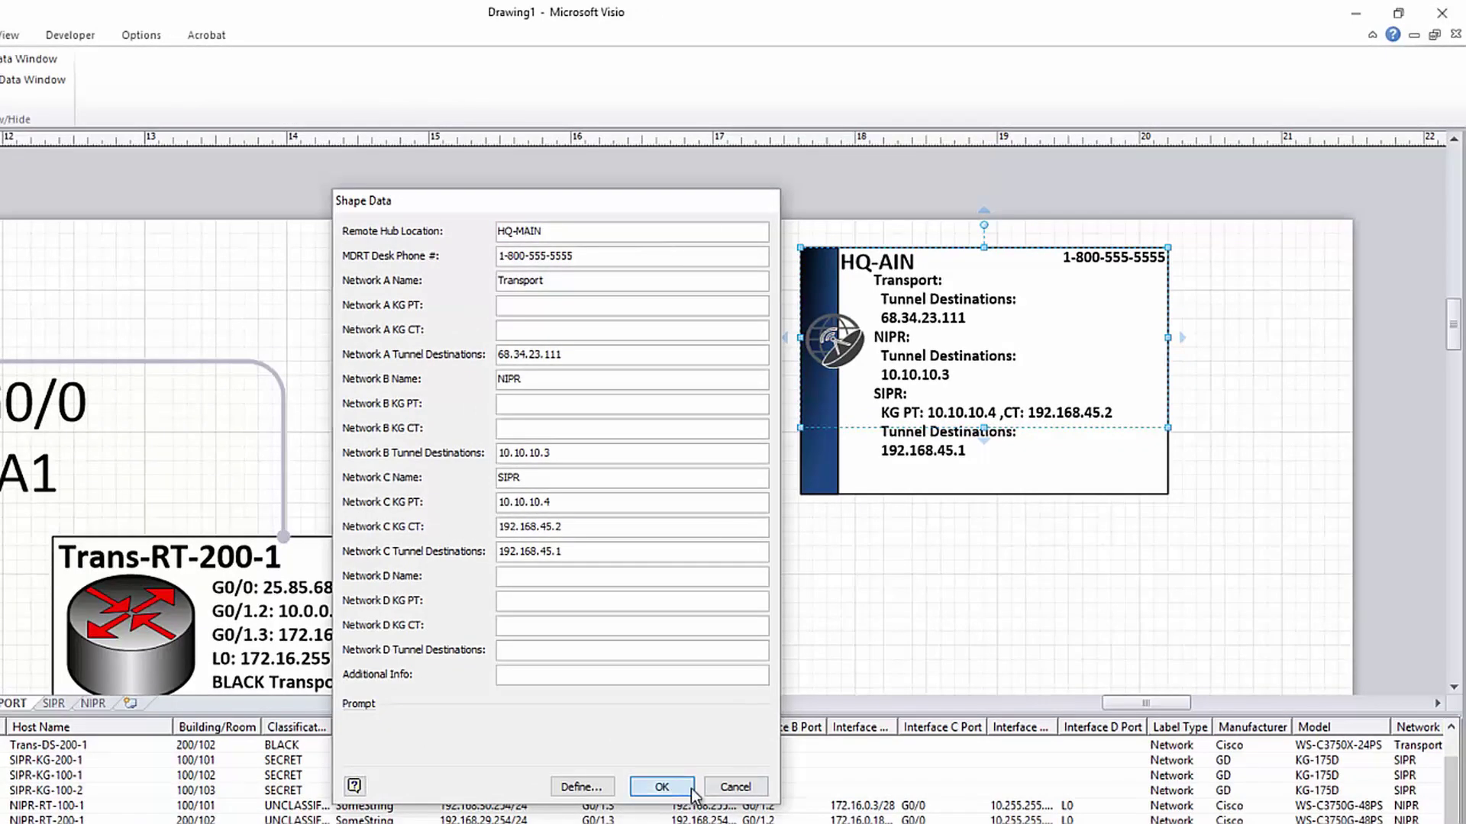
left_click(661, 786)
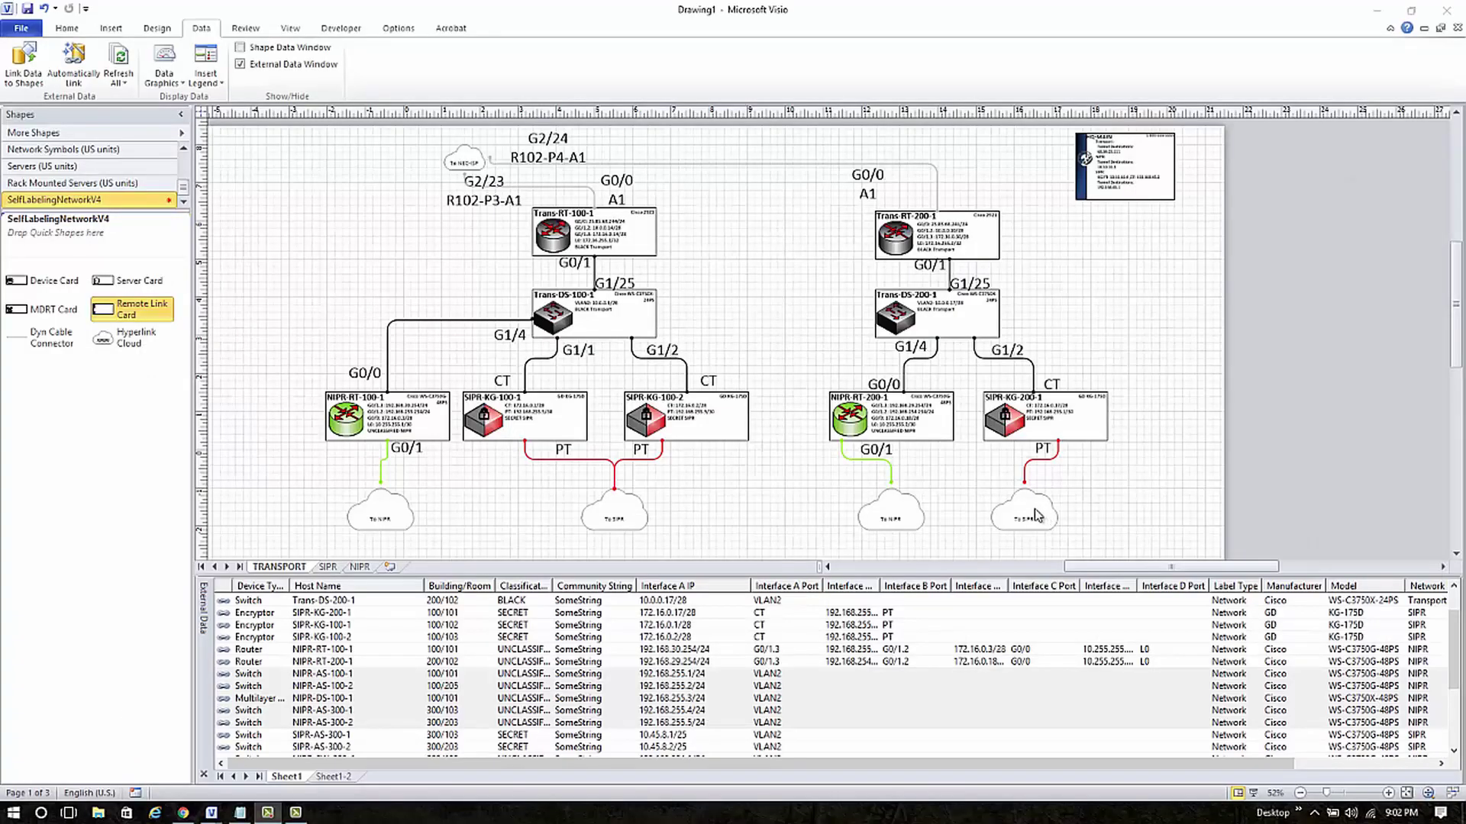
- On the NIPR page, raise NIPR-AS-100-2 slightly, show it as device only, and move its host name up and left of the icon
left_click(361, 567)
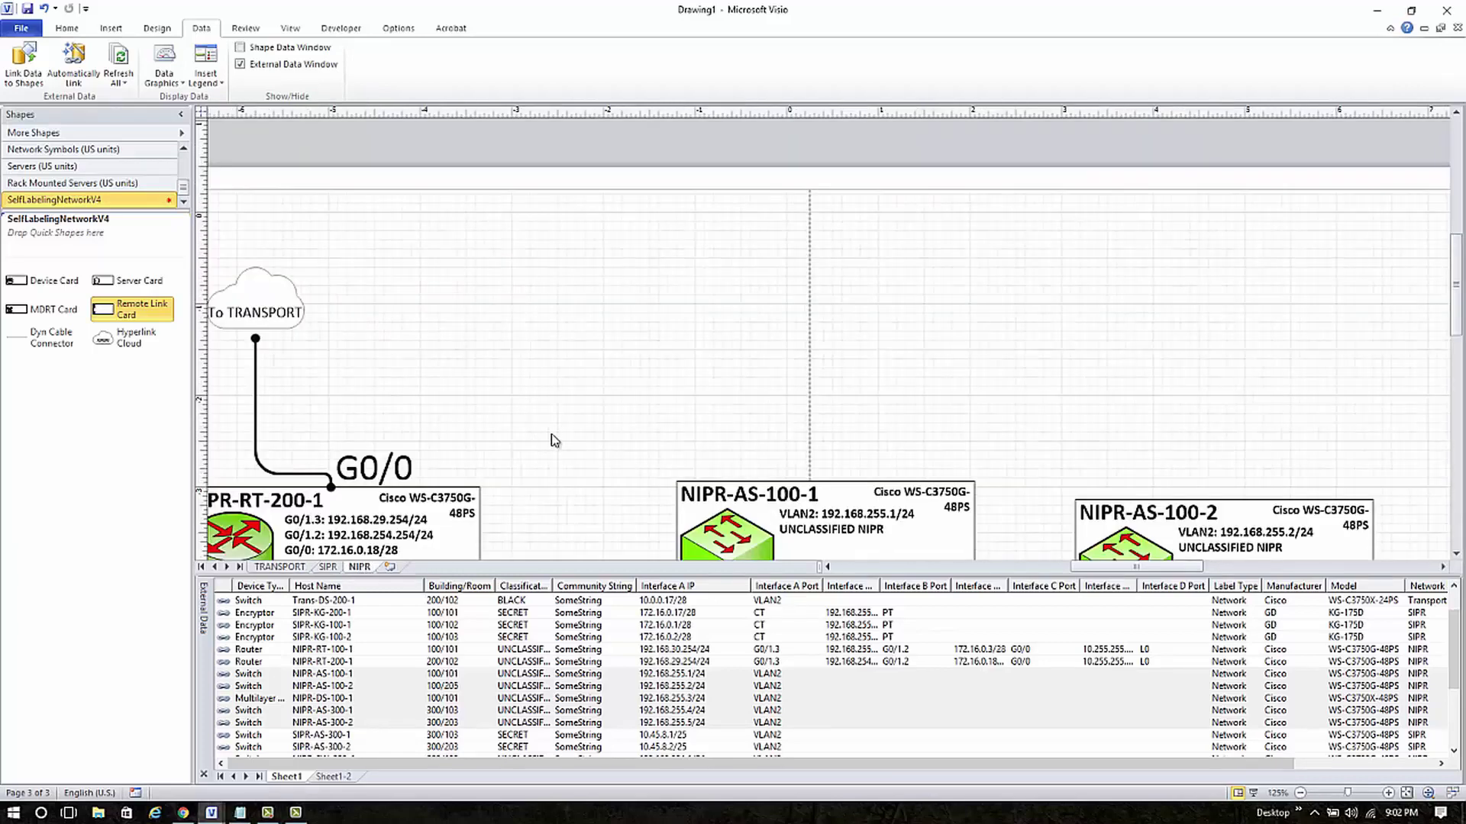
scroll(556, 432, "down", 5)
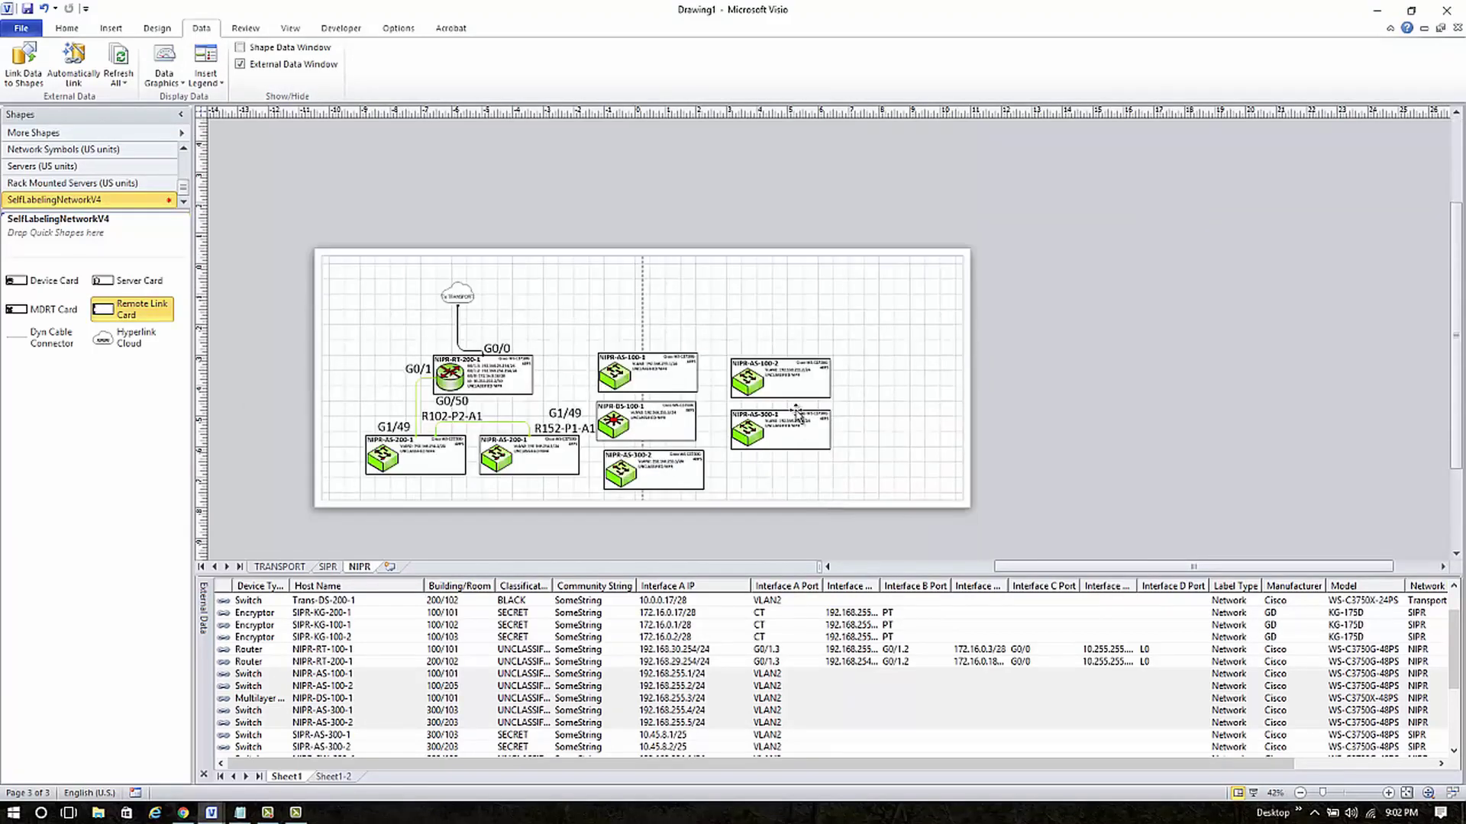
scroll(794, 406, "up", 3)
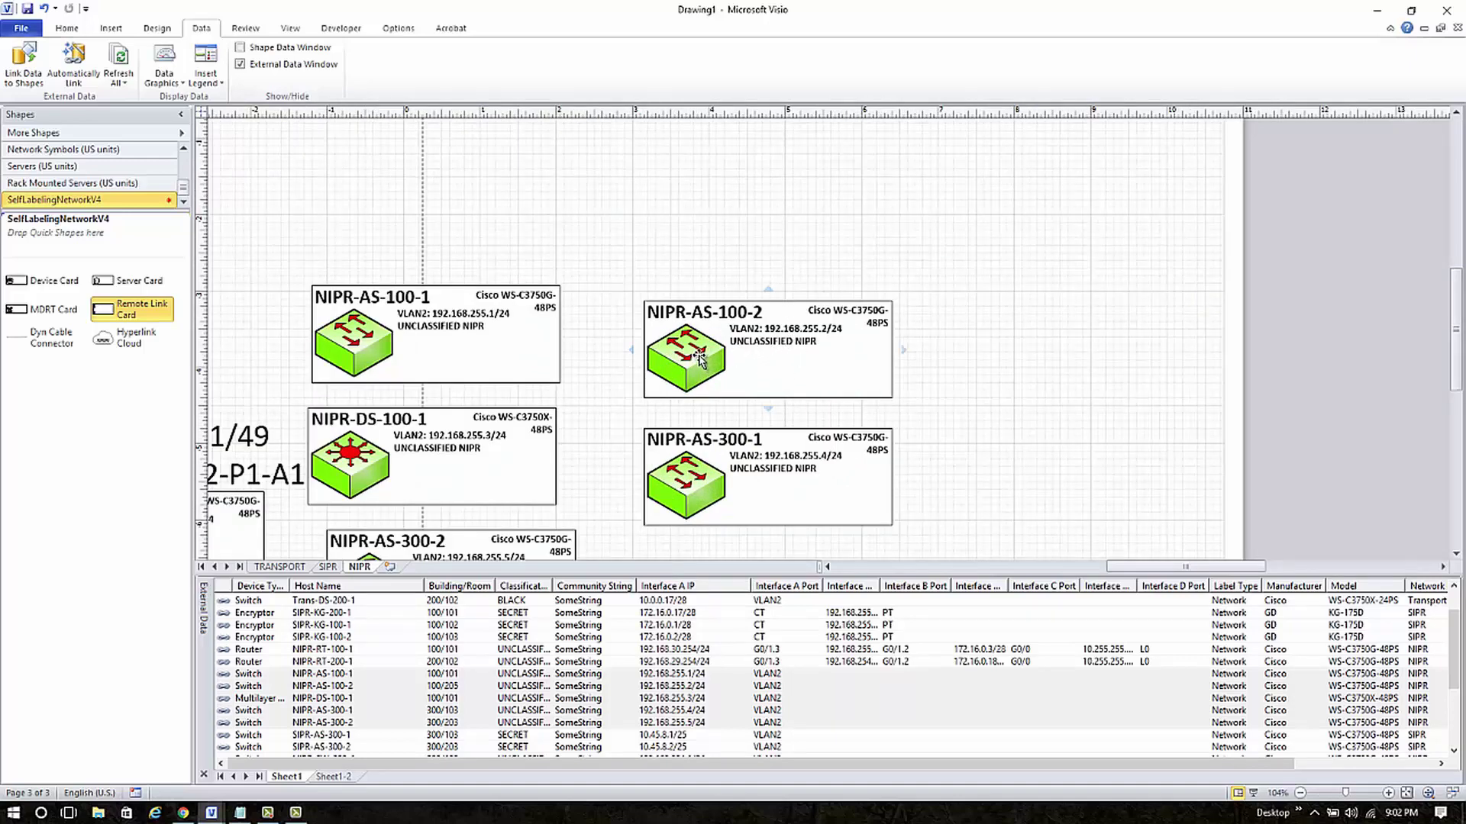
left_click_drag(701, 358, 718, 283)
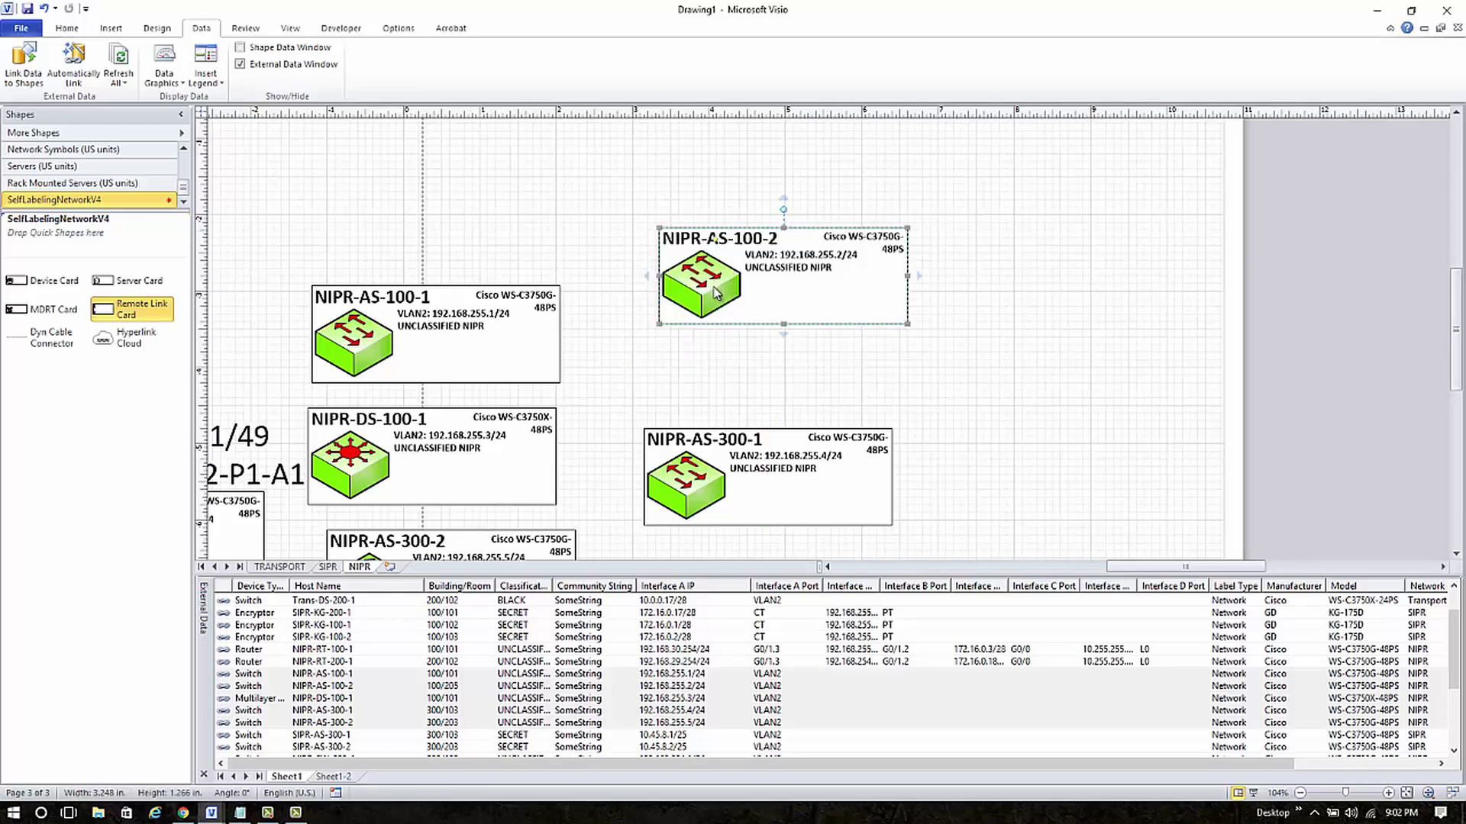
right_click(716, 292)
left_click(744, 297)
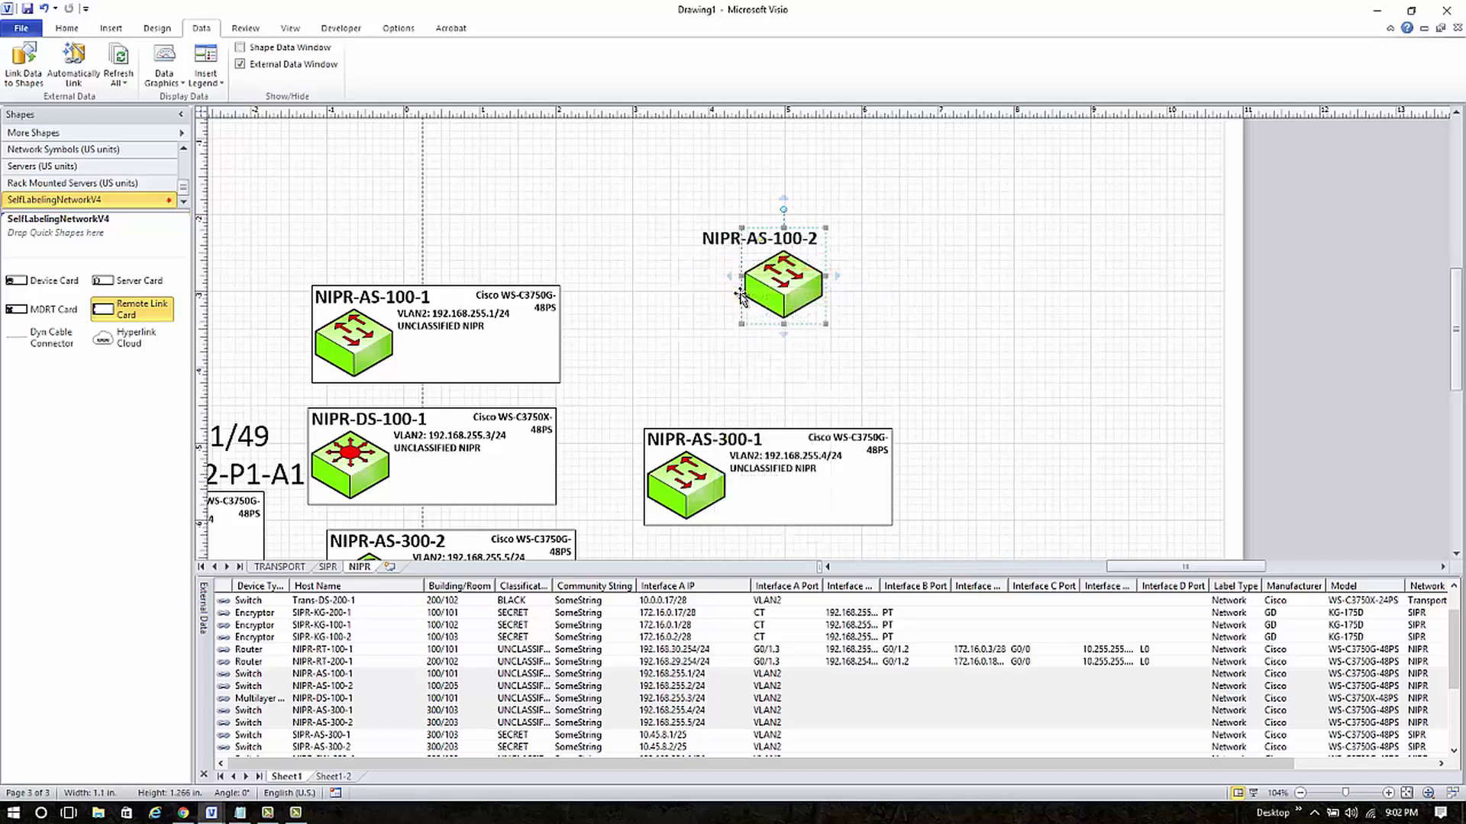
left_click_drag(761, 241, 701, 206)
key("Escape")
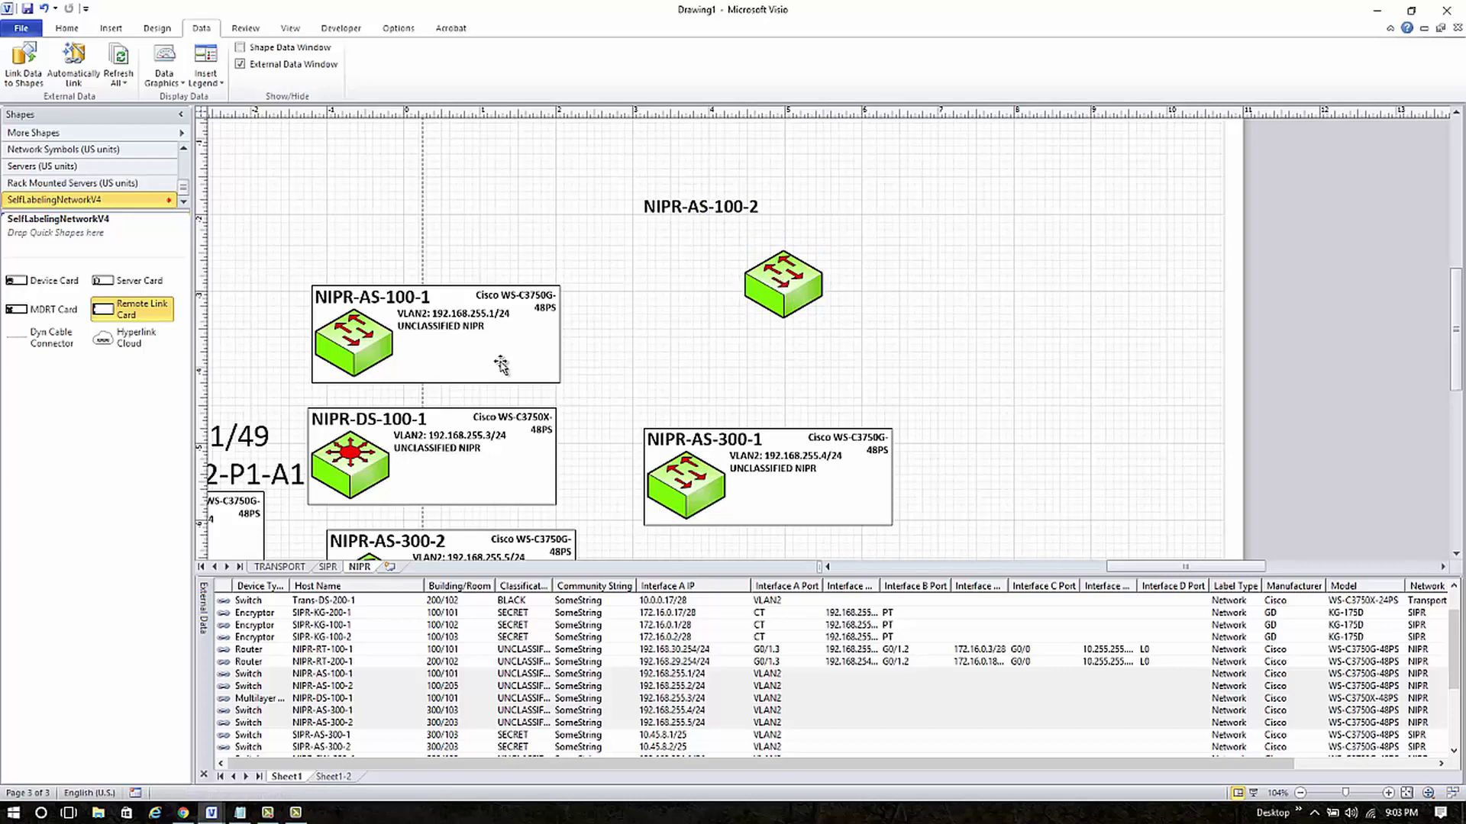
- Show NIPR-AS-100-1 as device only, move it closer to NIPR-AS-100-2, and link the two switch icons with a Dyn Cable Connector
right_click(399, 341)
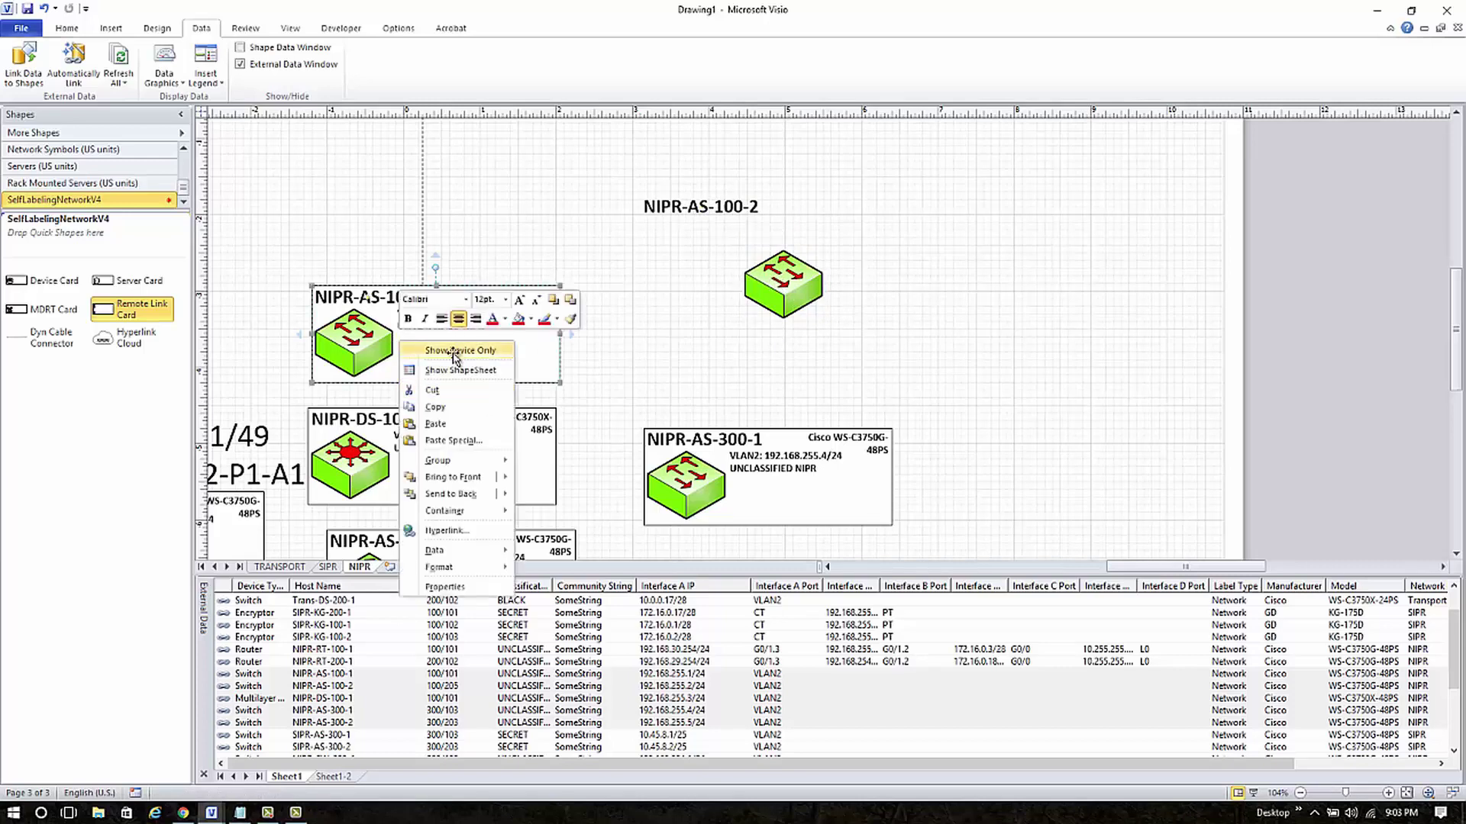
left_click(454, 350)
left_click_drag(424, 355, 585, 363)
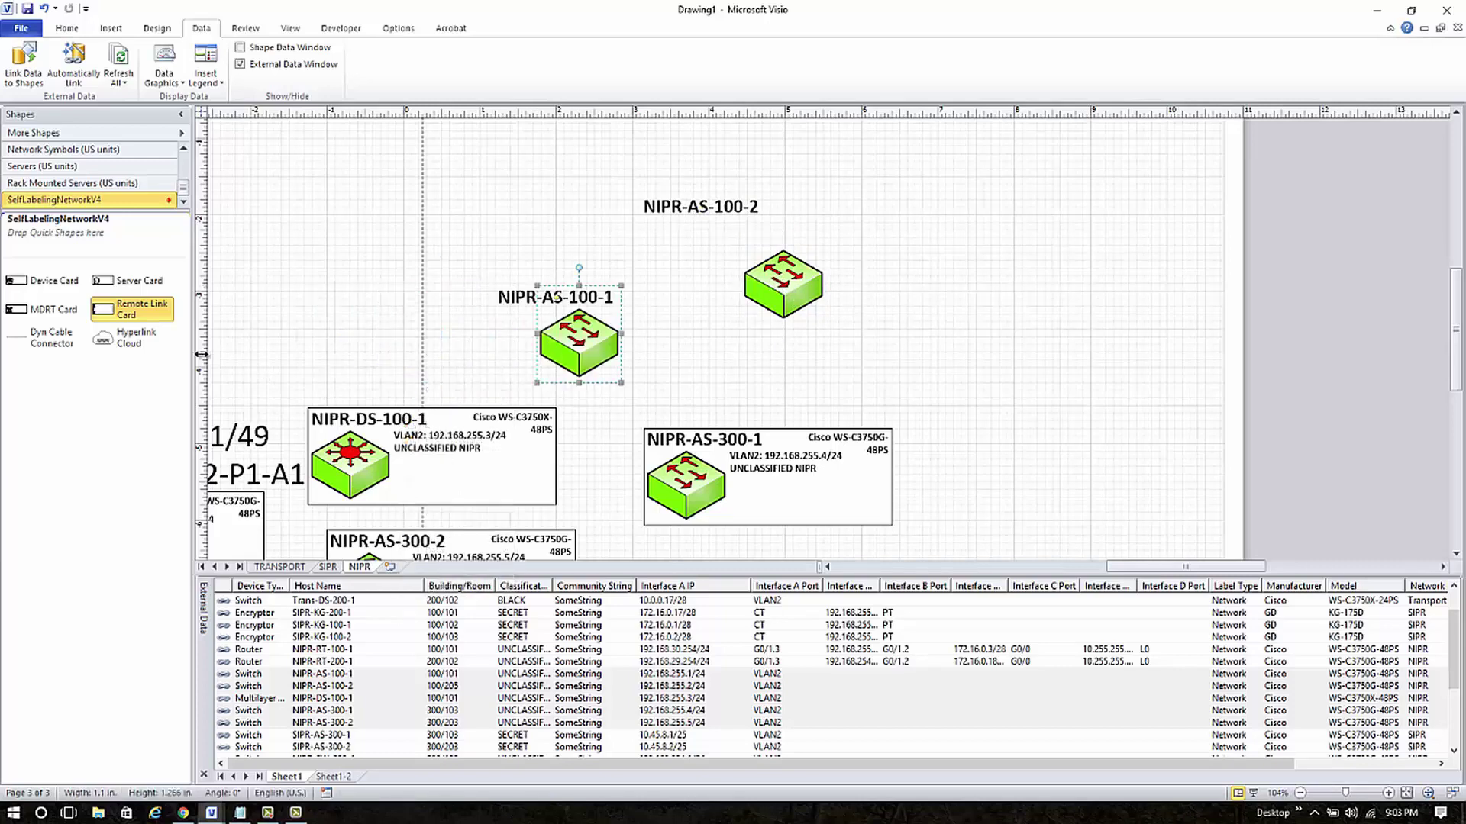
left_click_drag(49, 338, 754, 300)
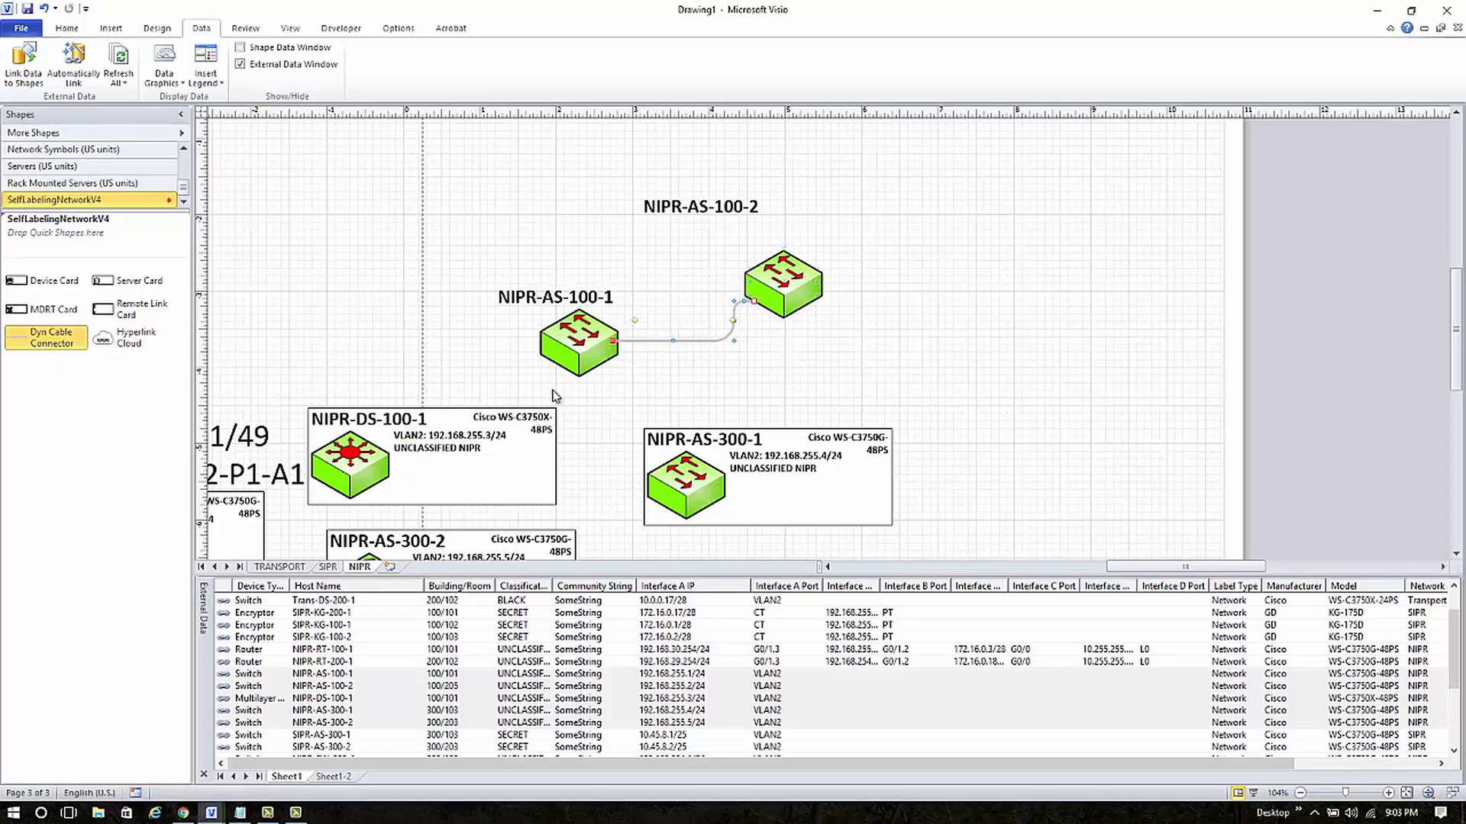
- View the shape data of the NIPR-AS-100-1 switch and close it without changes
right_click(591, 352)
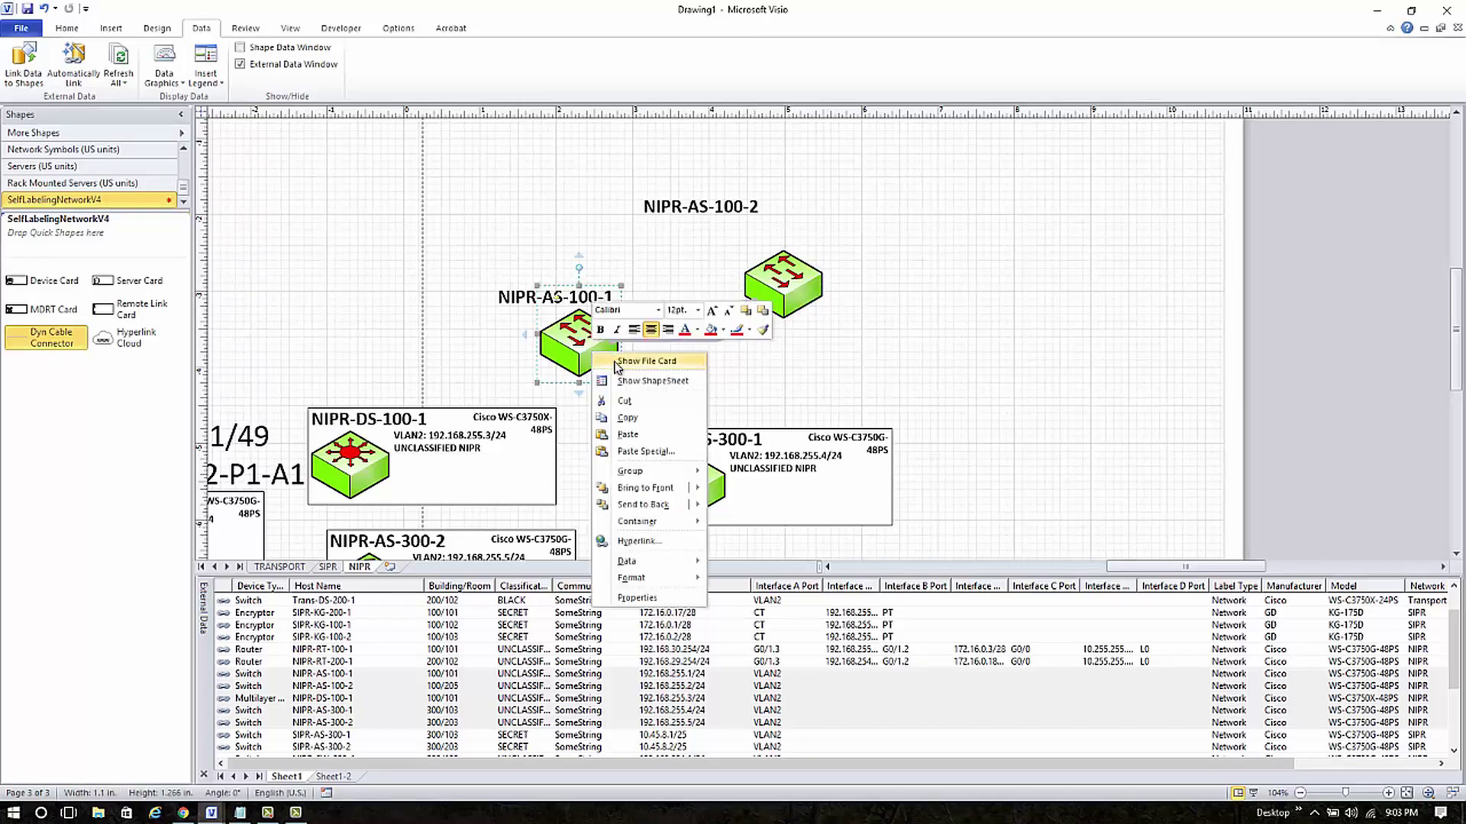
left_click(638, 596)
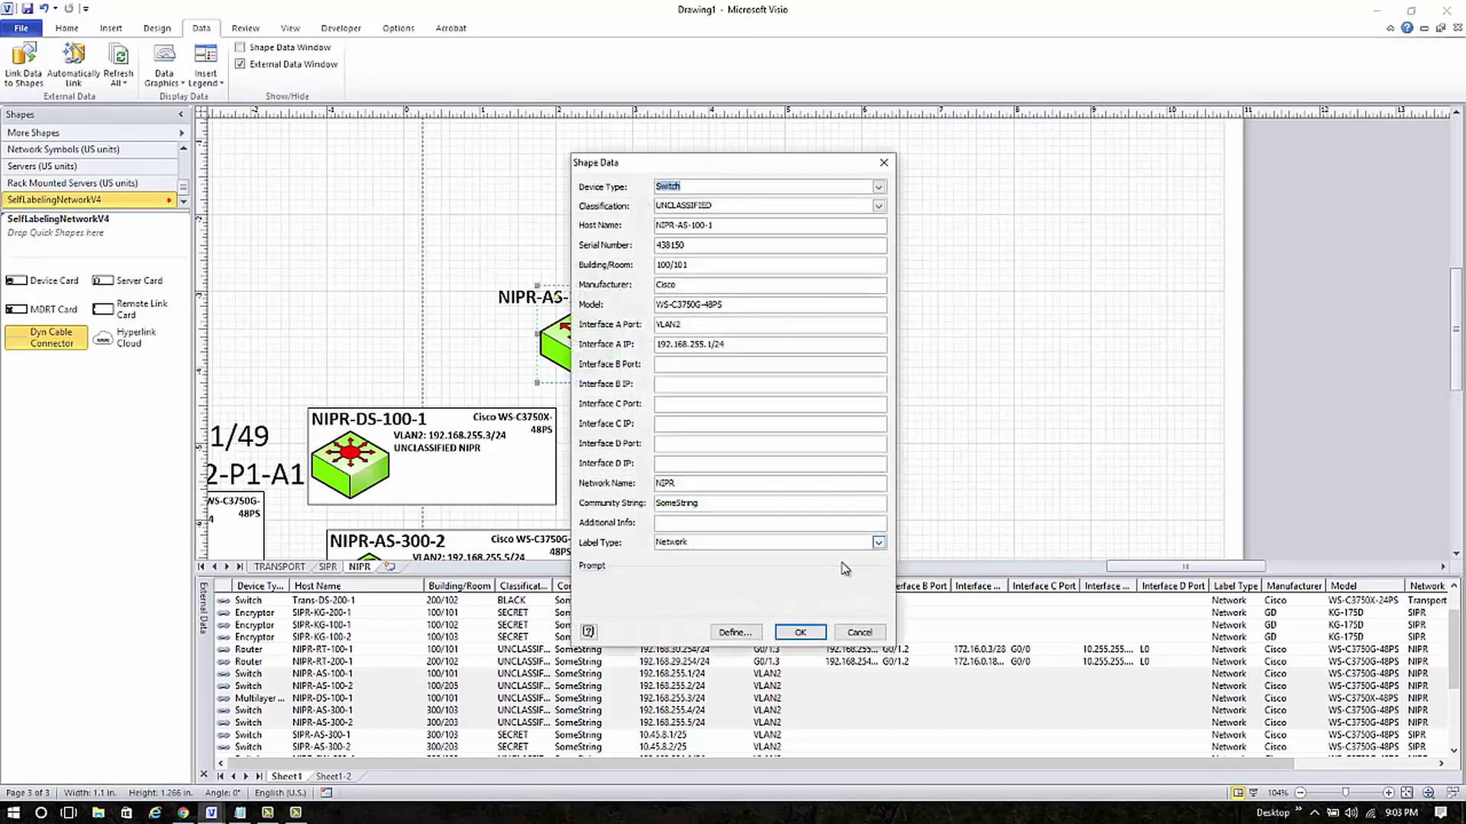
left_click(859, 632)
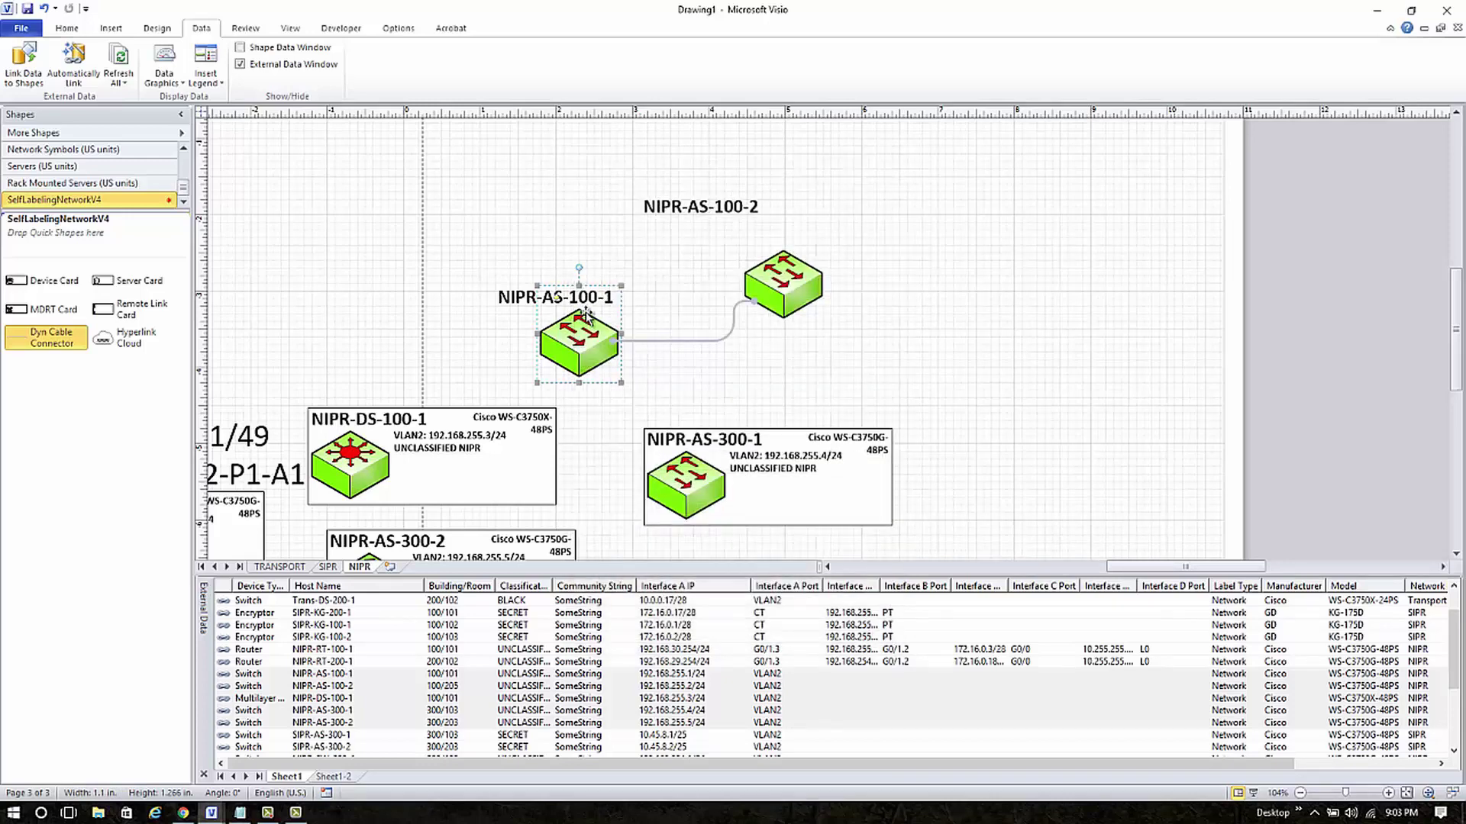
- Restore NIPR-AS-100-1 to its file card and reattach the cable end to the card's right edge
right_click(588, 345)
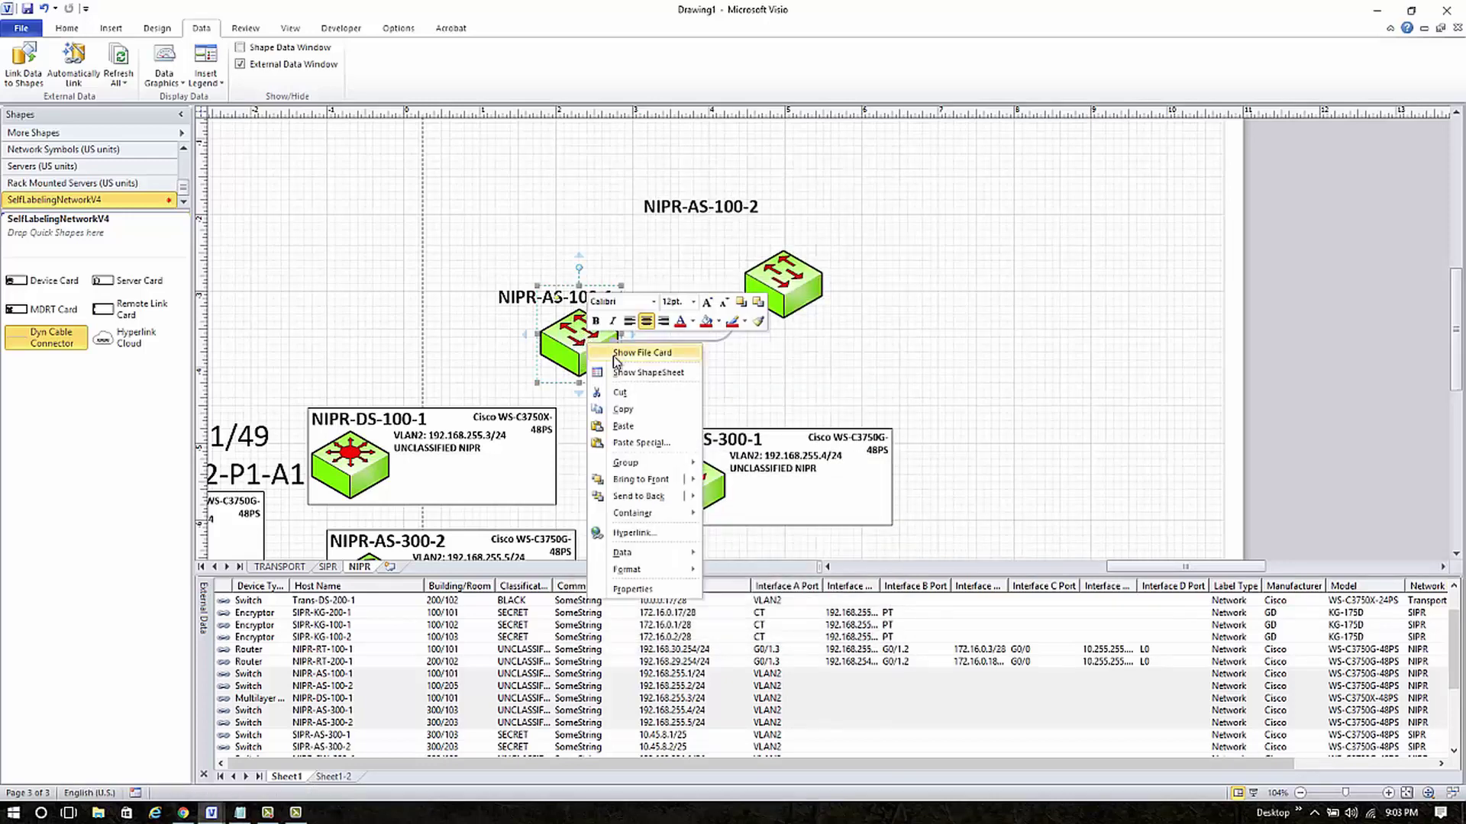
left_click(610, 352)
left_click(733, 336)
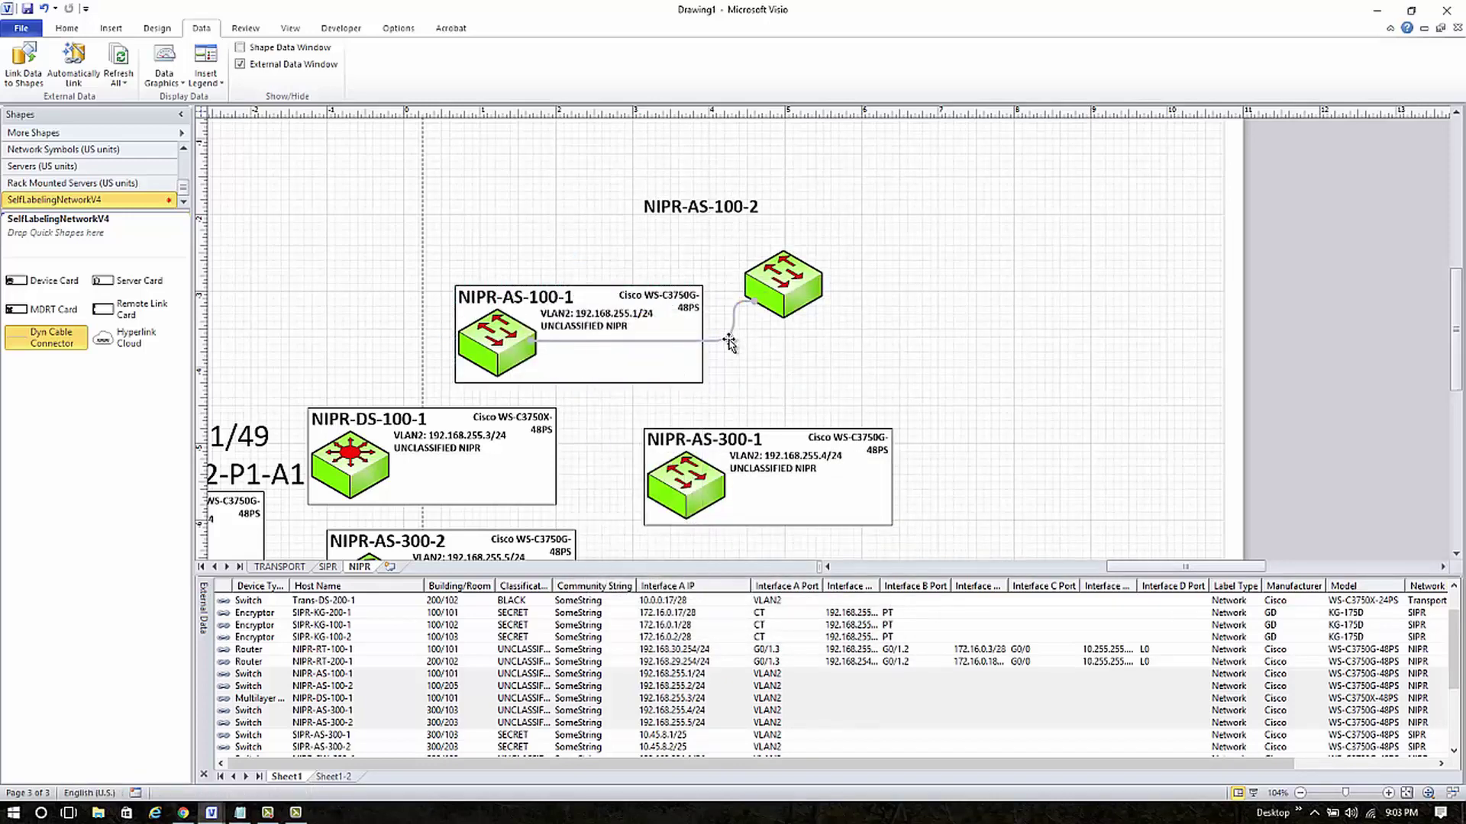
left_click_drag(529, 342, 542, 343)
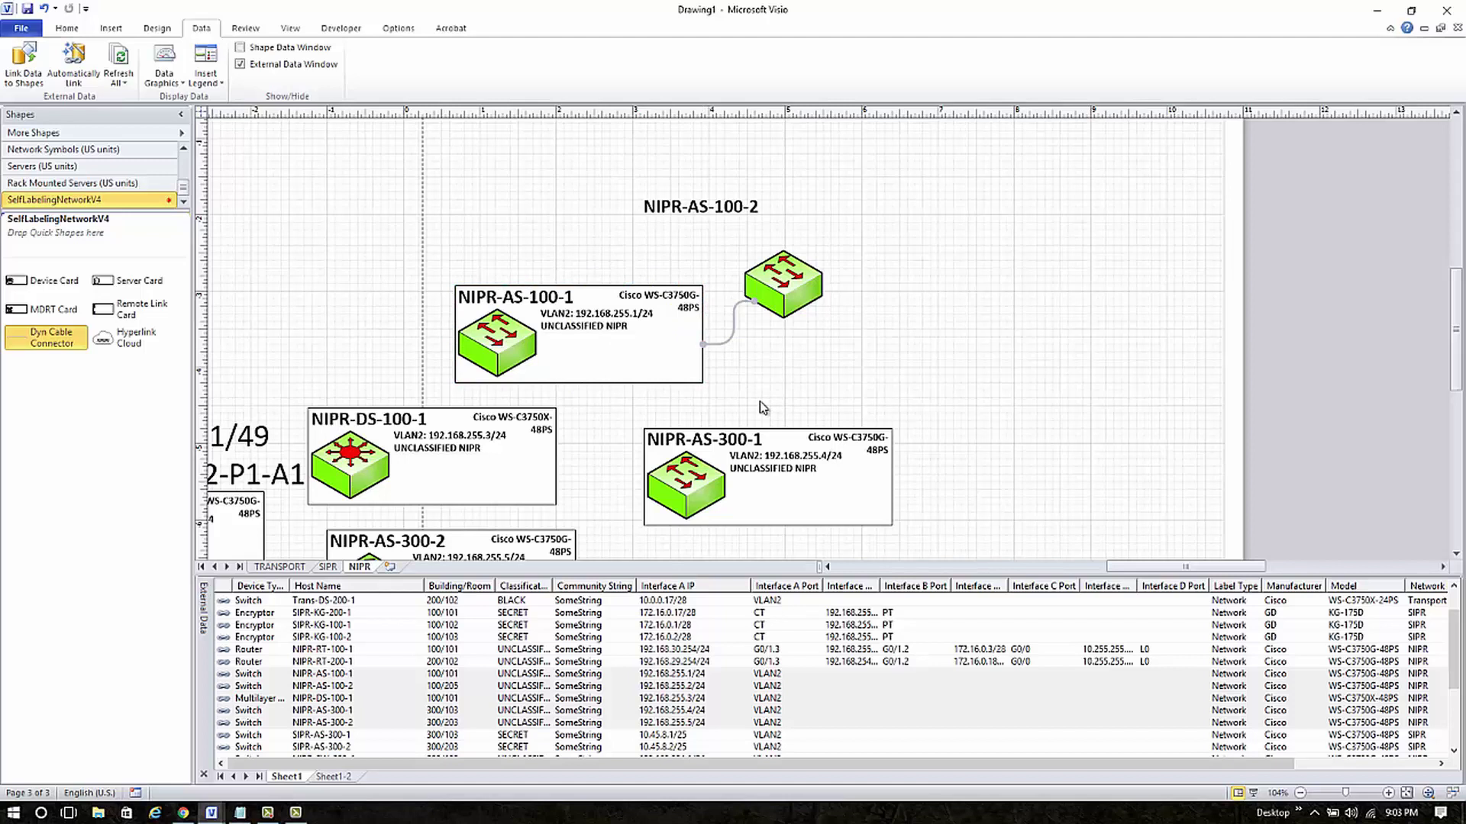
- Start a new shape report definition that covers only the selected NIPR-AS-100-1 card
left_click(572, 342)
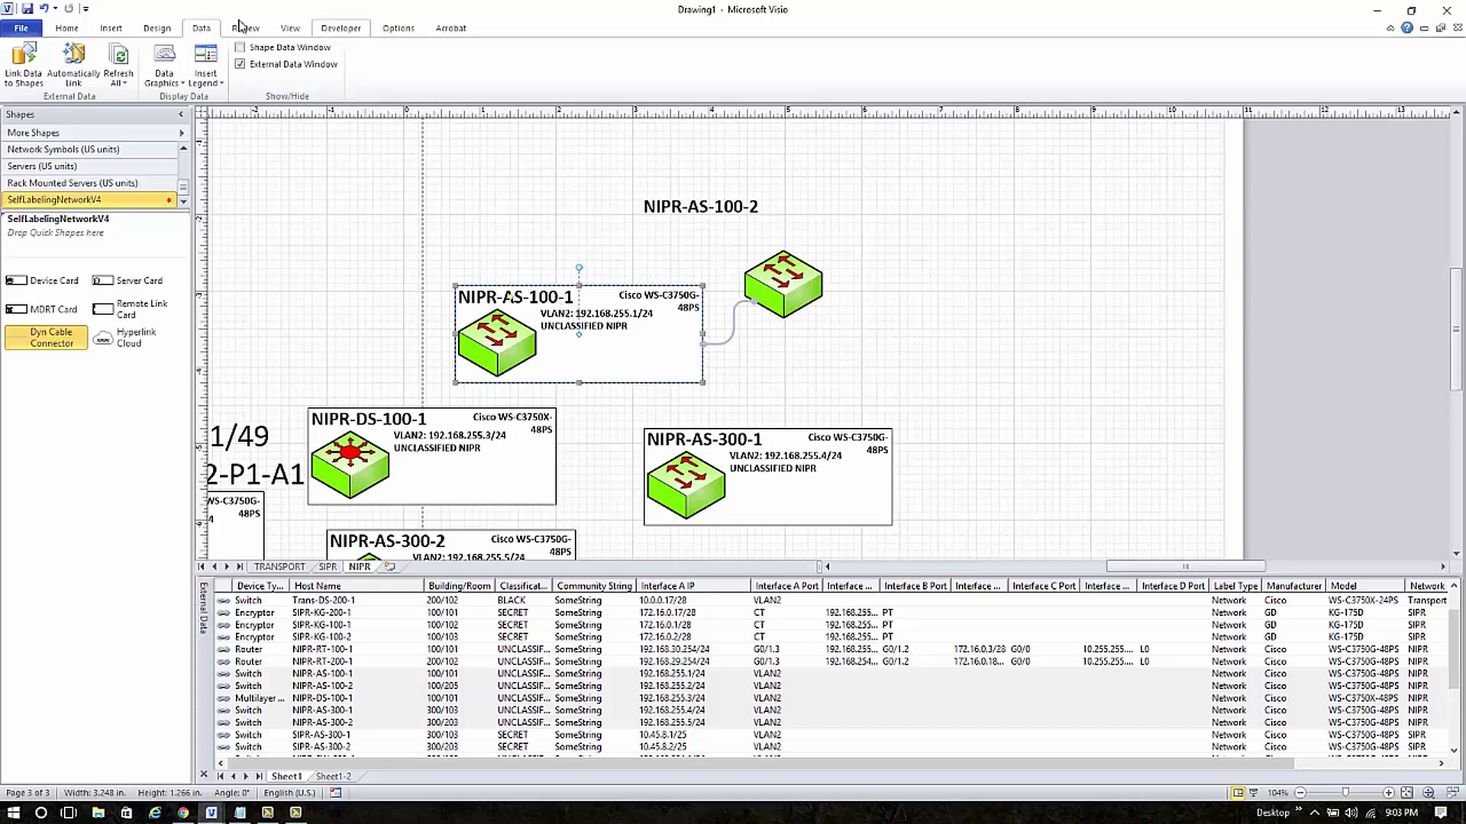
left_click(158, 29)
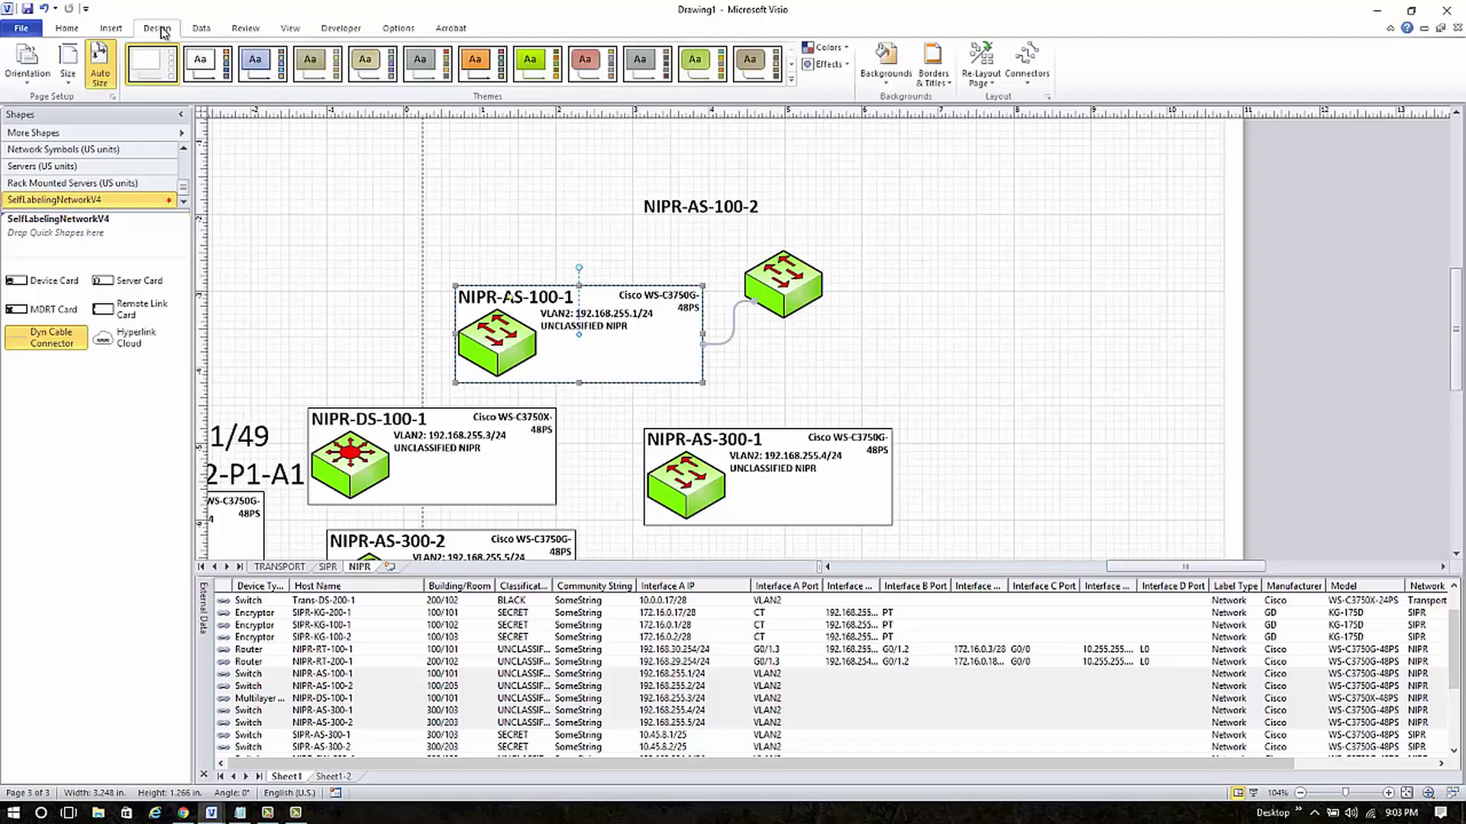
left_click(111, 28)
left_click(246, 28)
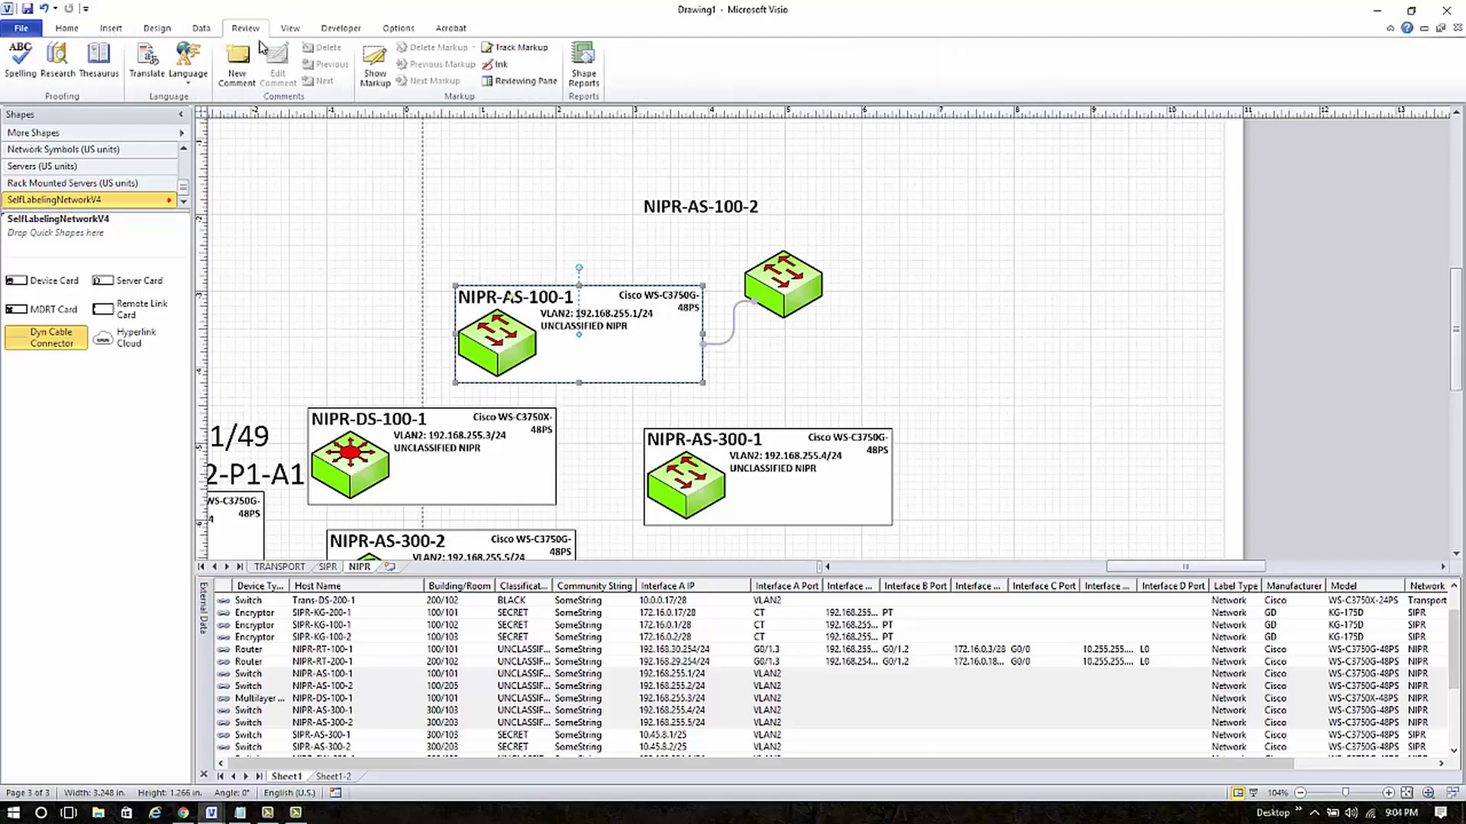
left_click(583, 68)
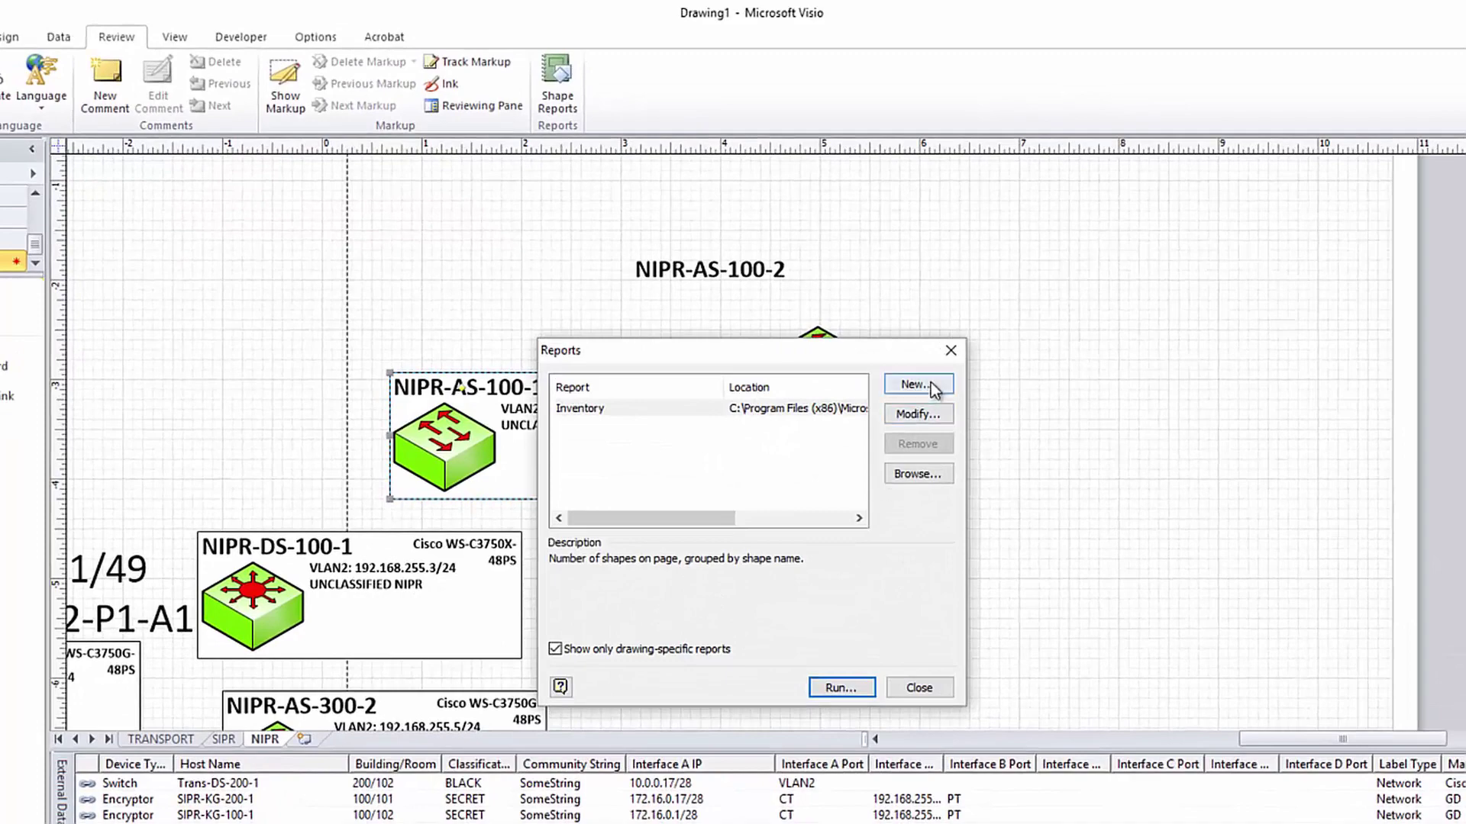
left_click(931, 383)
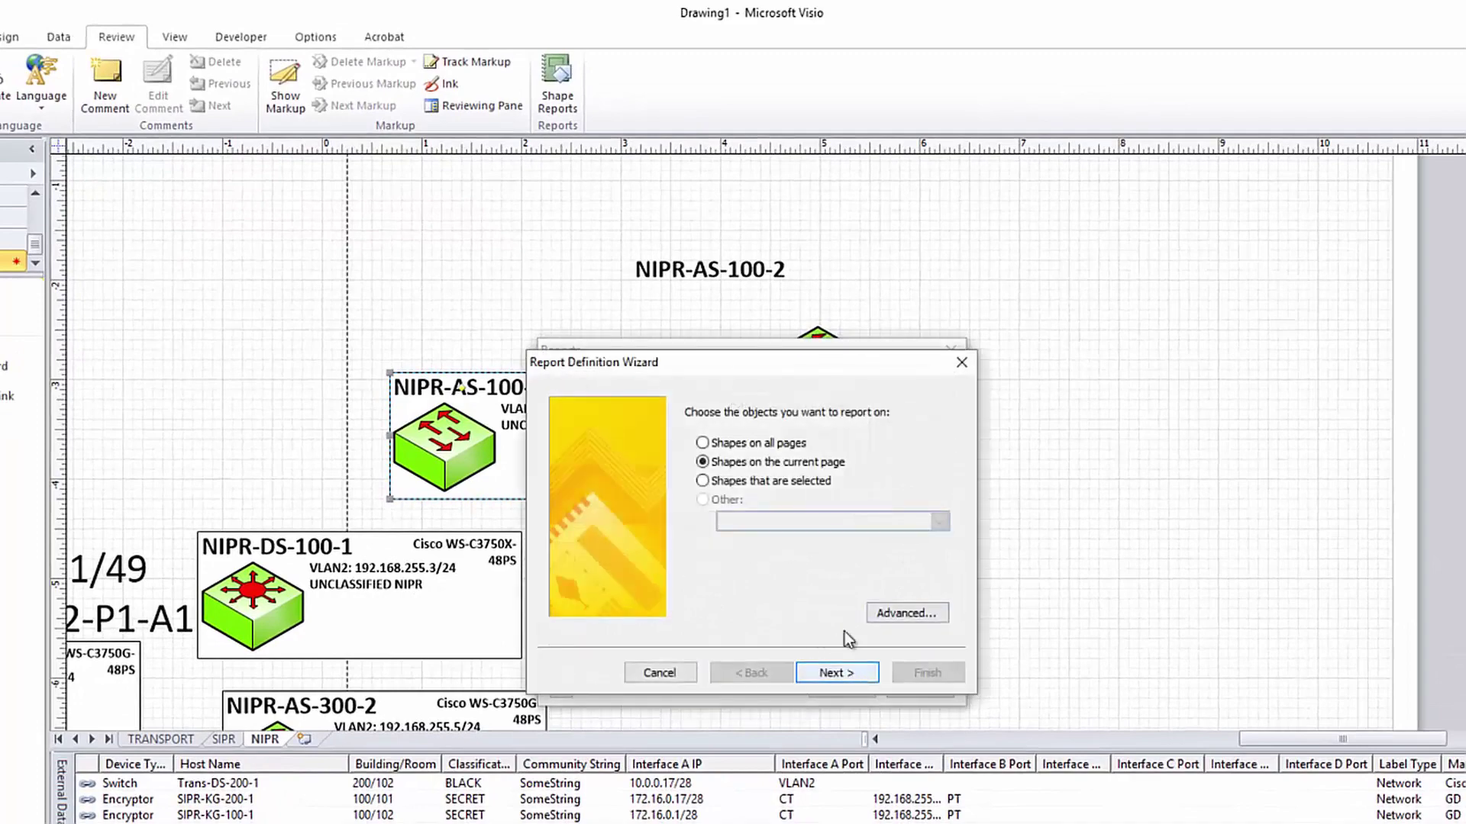
left_click(765, 481)
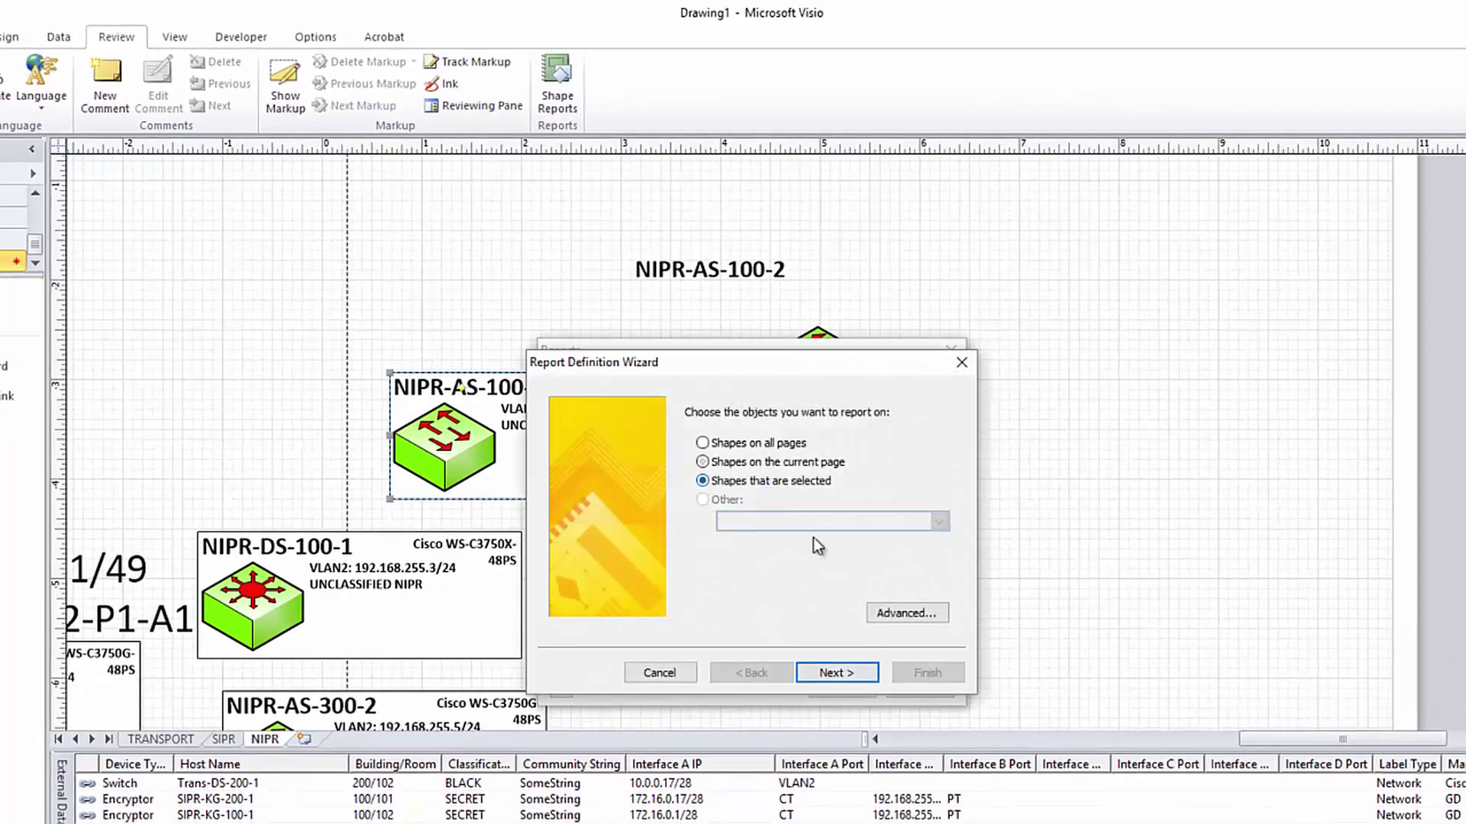
left_click(837, 672)
- Include Additional Info, Building/Room, Classification, Community String, Device Type, Host Name, Interface A IP and Interface A Port as report columns
left_click(859, 493)
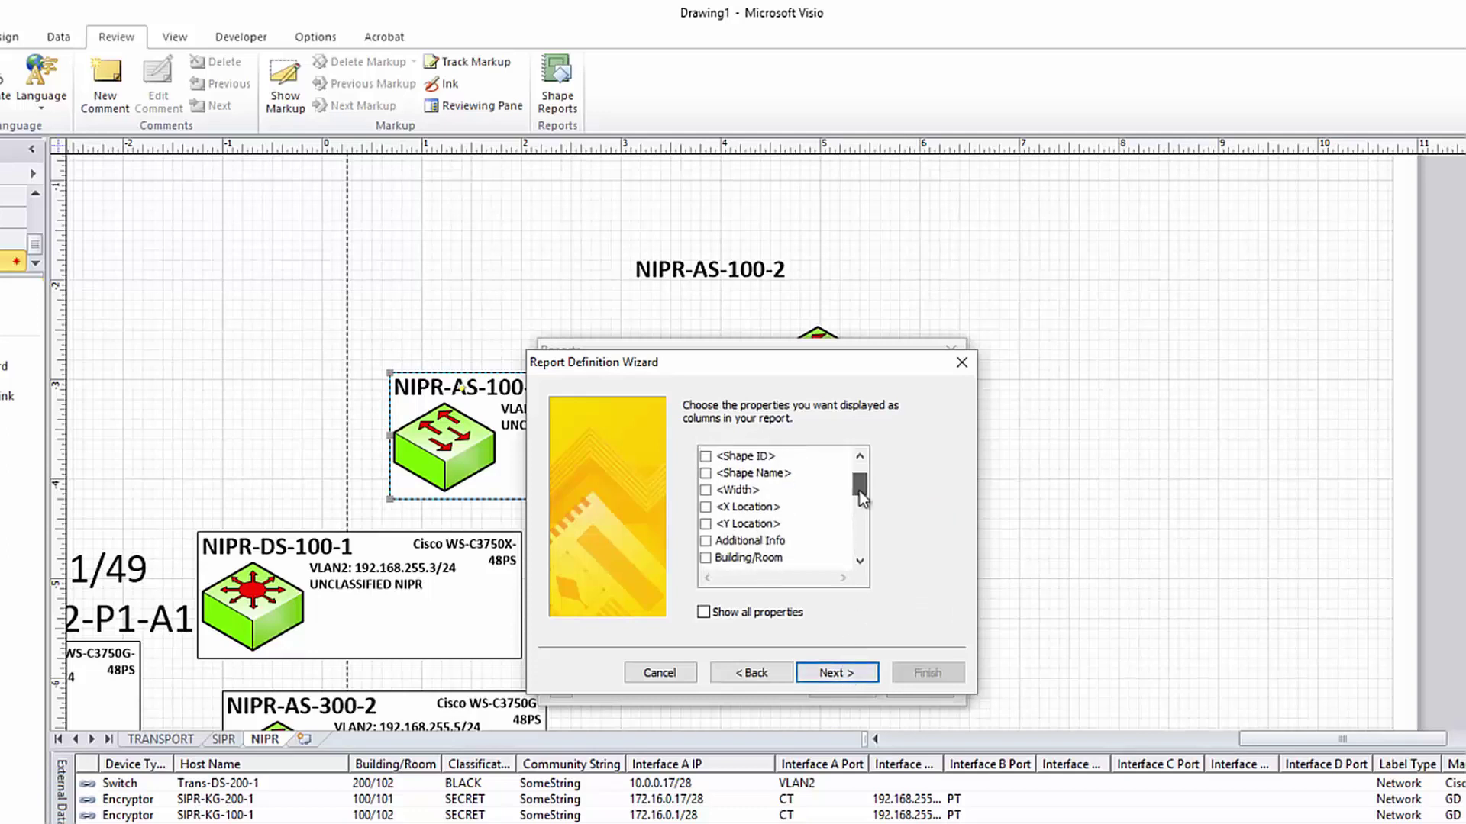
left_click_drag(859, 491, 844, 498)
left_click(706, 490)
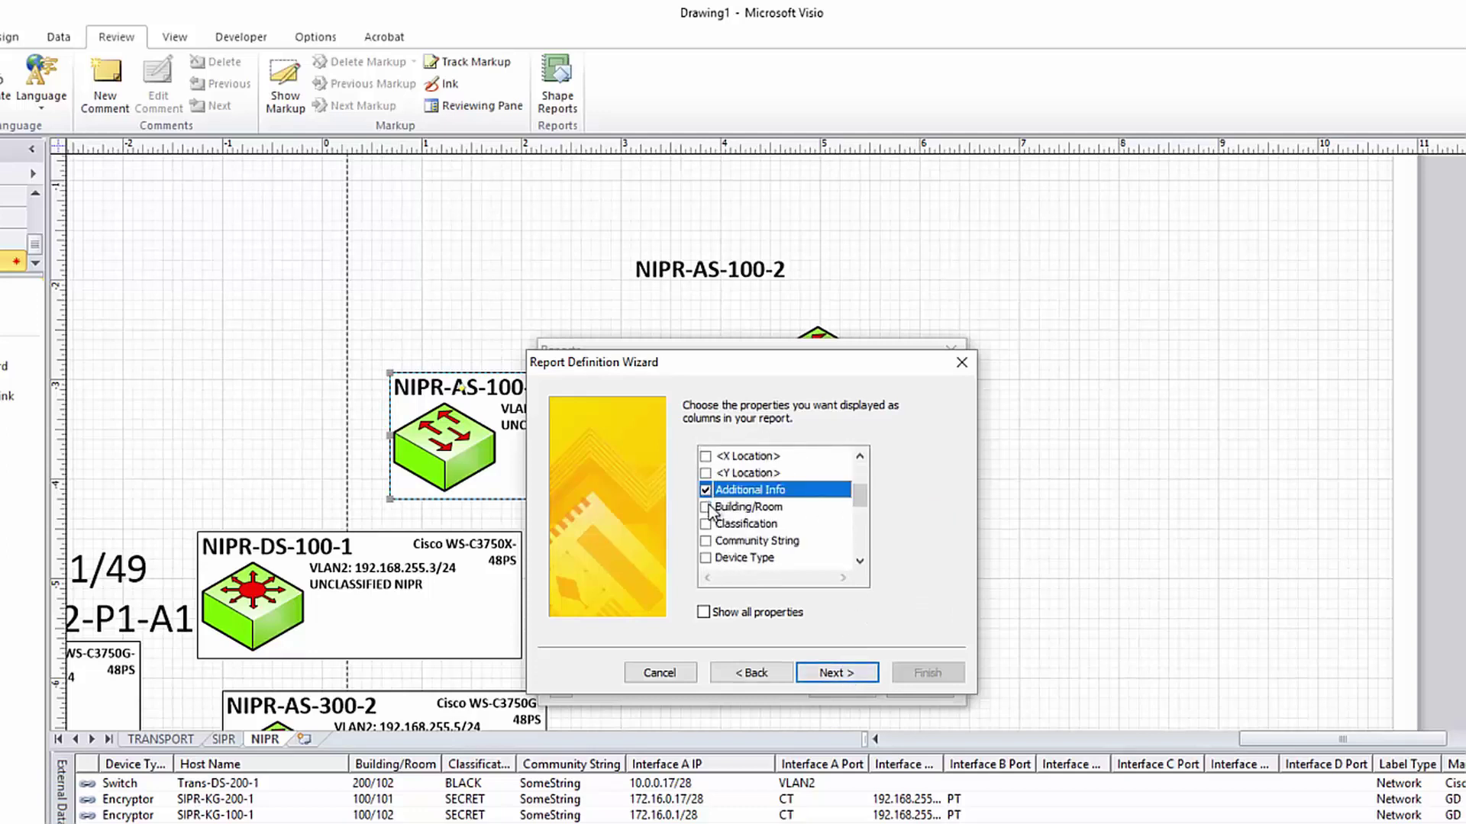
left_click(706, 507)
left_click(706, 523)
left_click(706, 540)
left_click(706, 558)
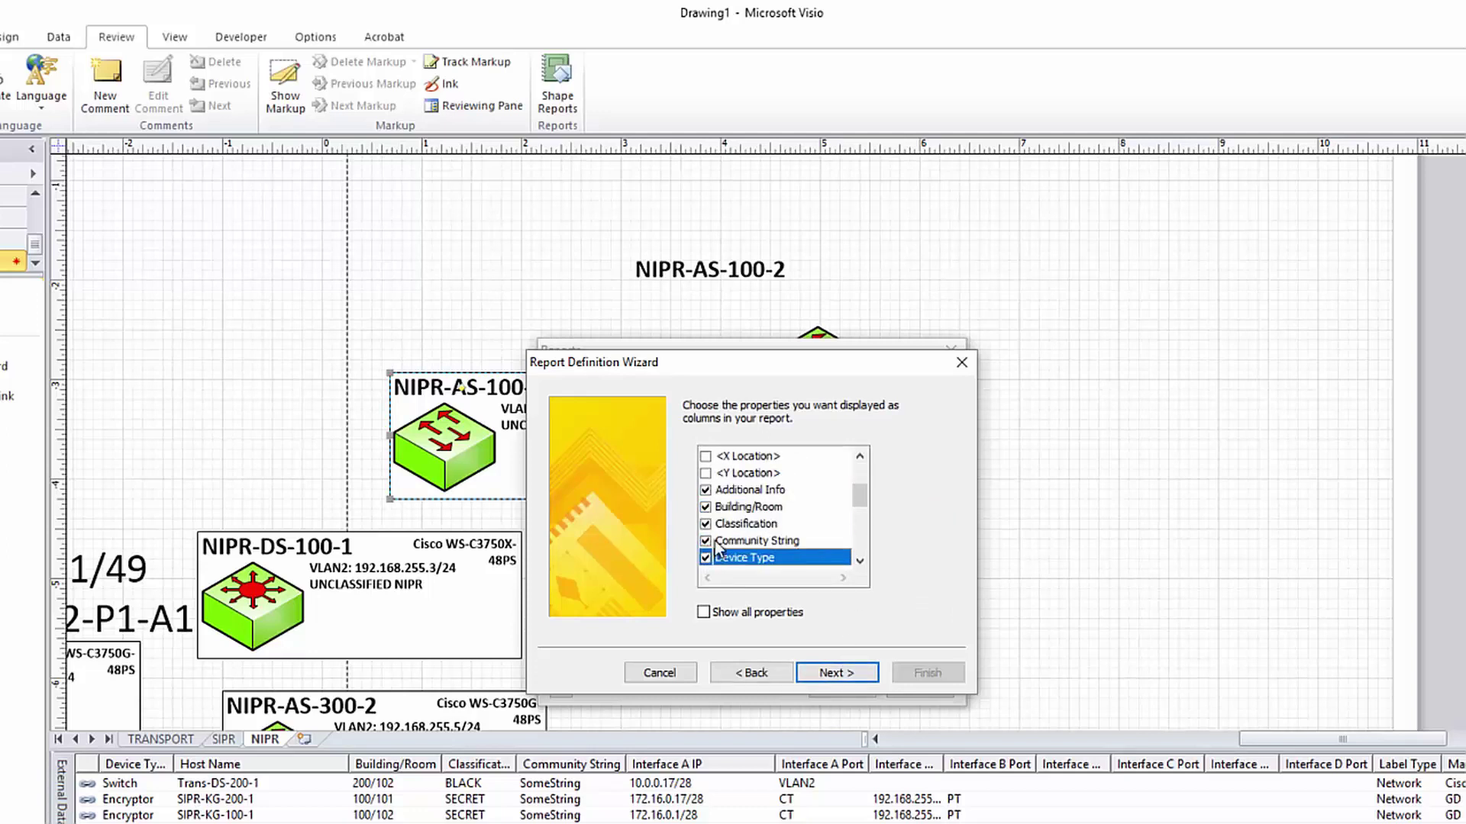
scroll(717, 547, "down", 1)
left_click(706, 523)
left_click(706, 540)
left_click(706, 557)
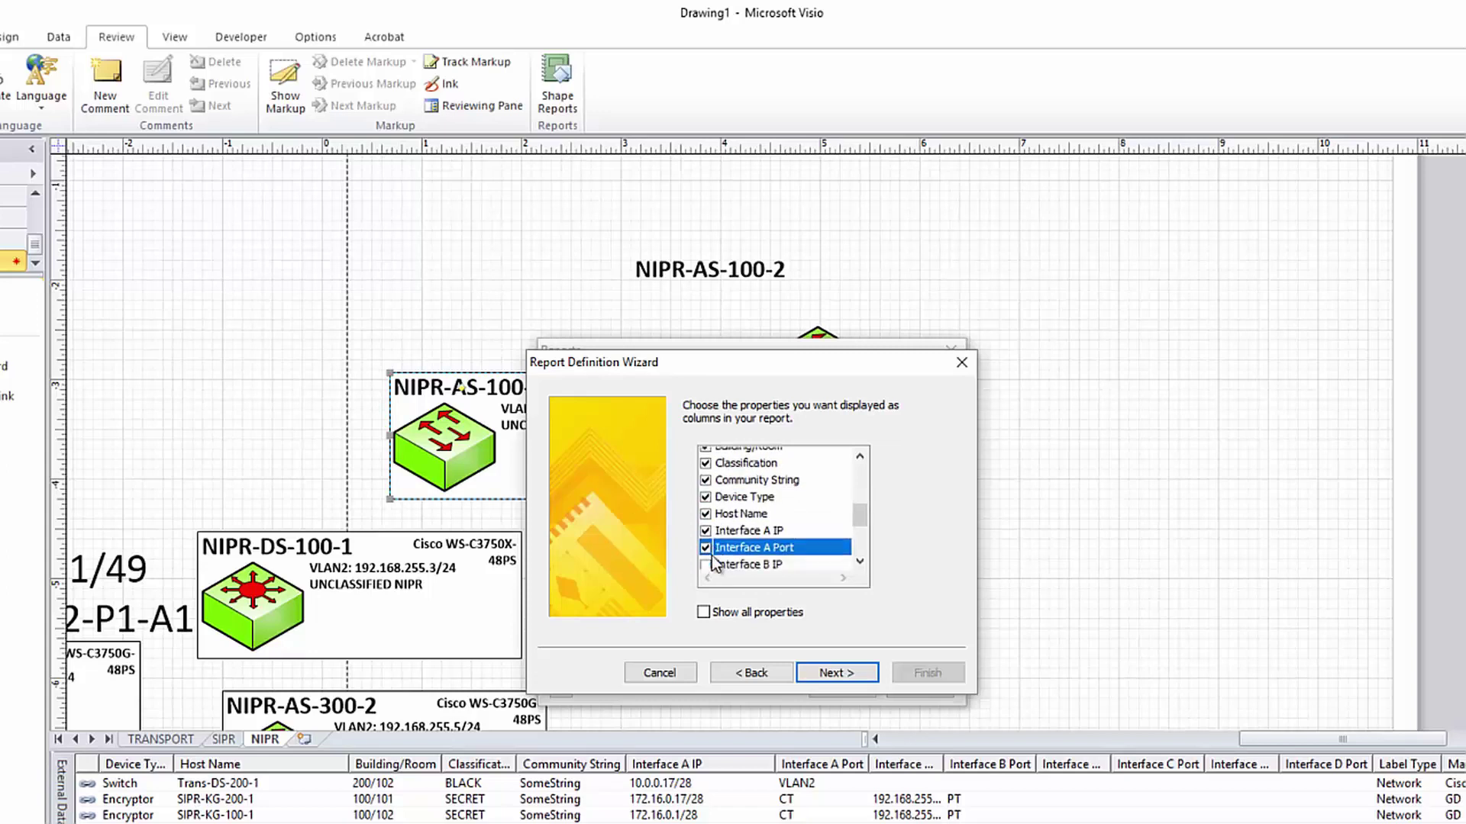
- Include the IP and Port properties of Interfaces B, C and D as report columns
scroll(714, 563, "down", 2)
left_click(706, 473)
left_click(706, 489)
left_click(706, 507)
left_click(706, 524)
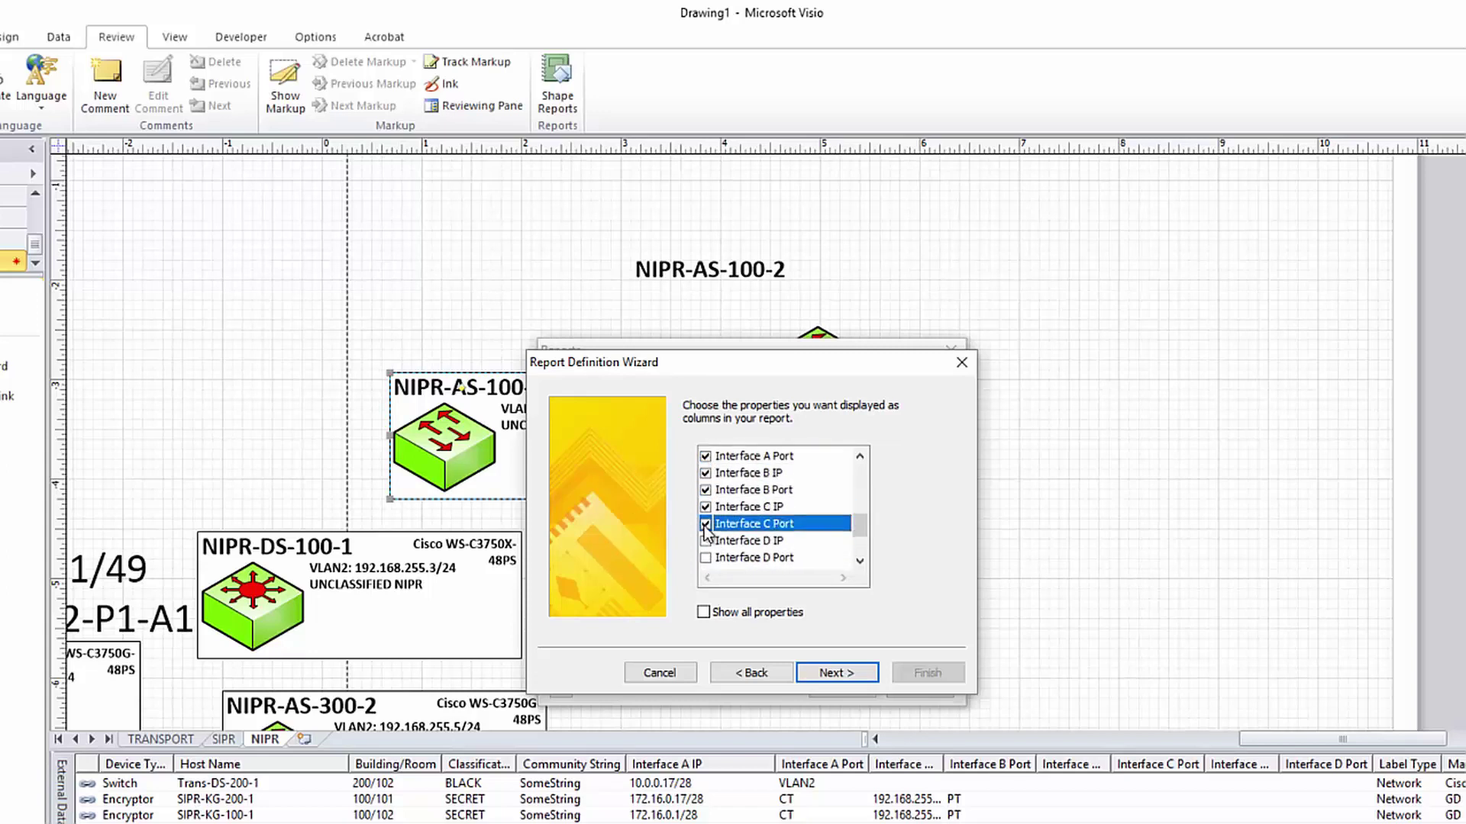
left_click(706, 541)
left_click(706, 557)
- Include Label Type, Manufacturer, Model, Network Name and Serial Number as report columns, and accept the report title Report_1
scroll(710, 561, "down", 1)
left_click(706, 524)
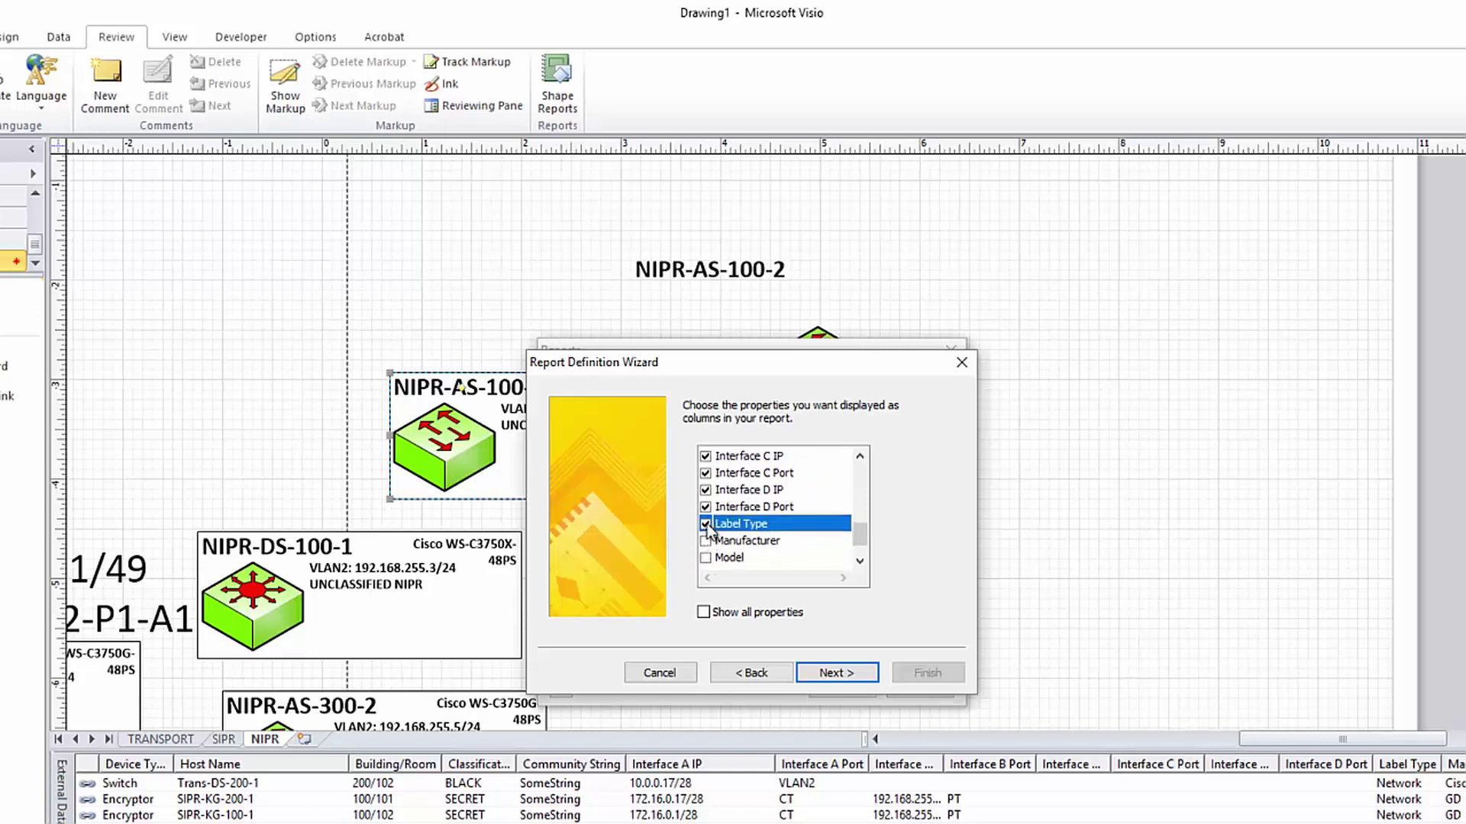
left_click(706, 540)
left_click(706, 557)
scroll(709, 561, "down", 1)
left_click(706, 540)
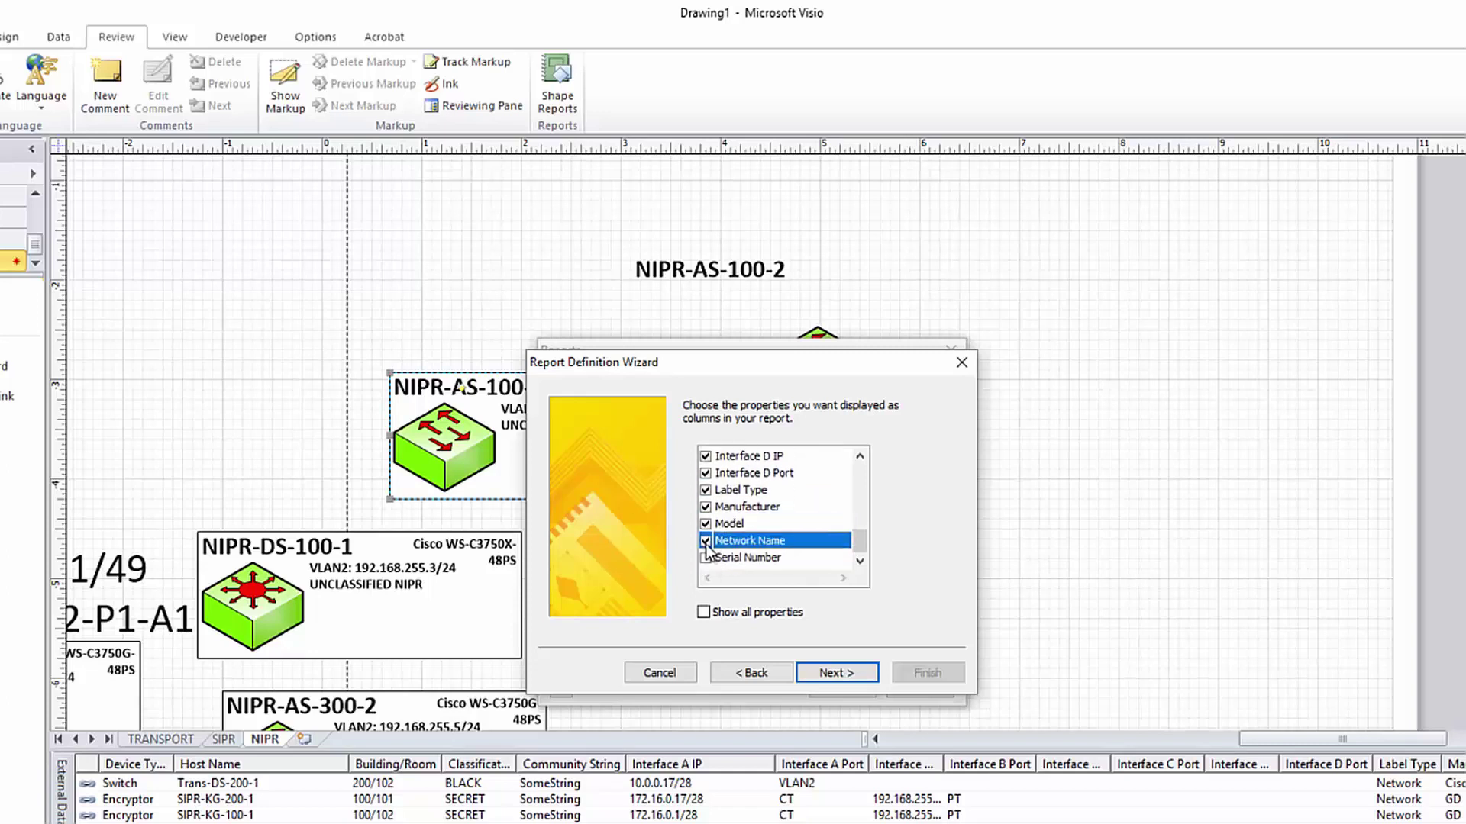
left_click(706, 557)
left_click(825, 675)
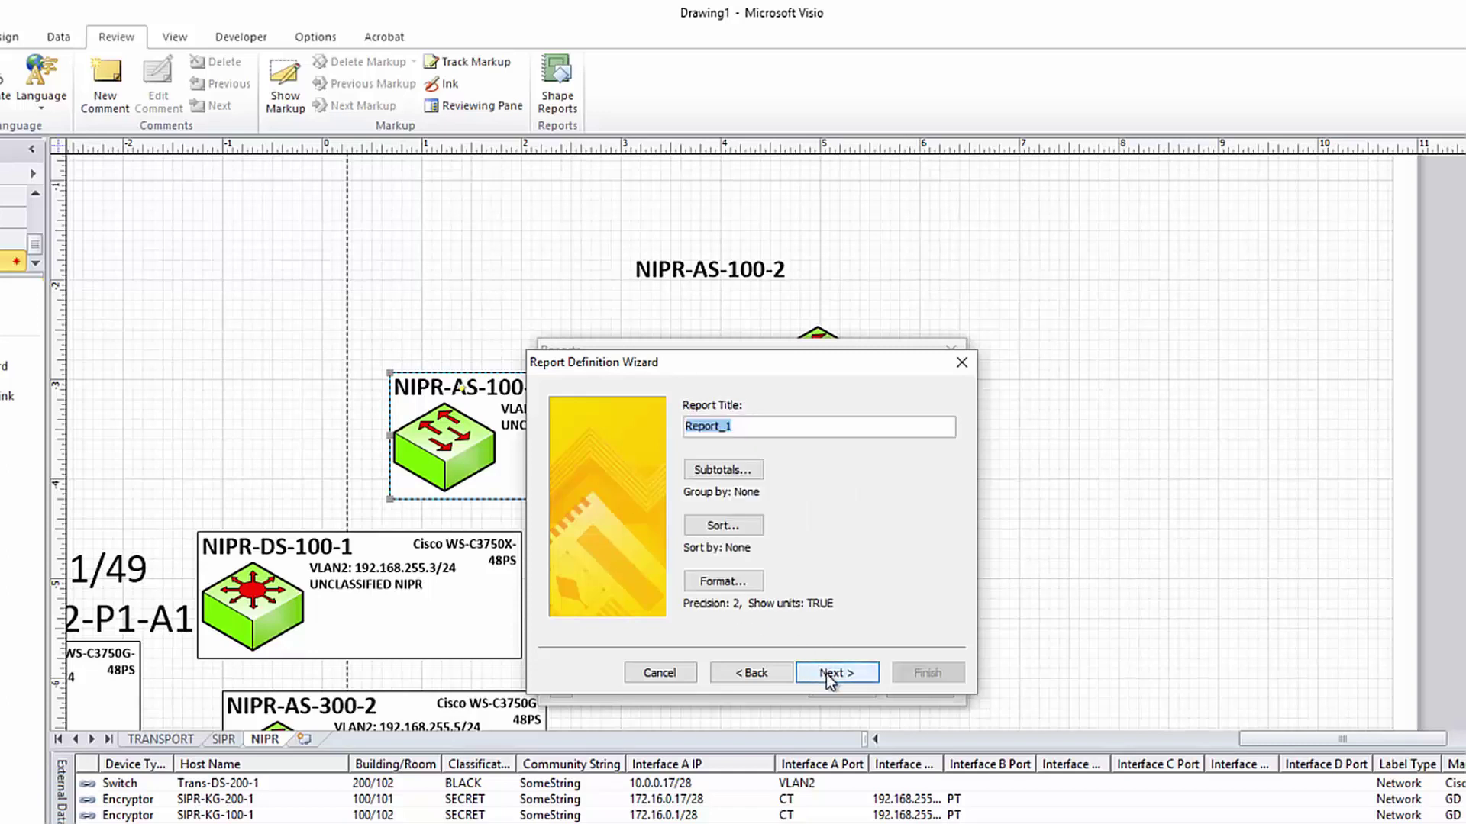
left_click(843, 679)
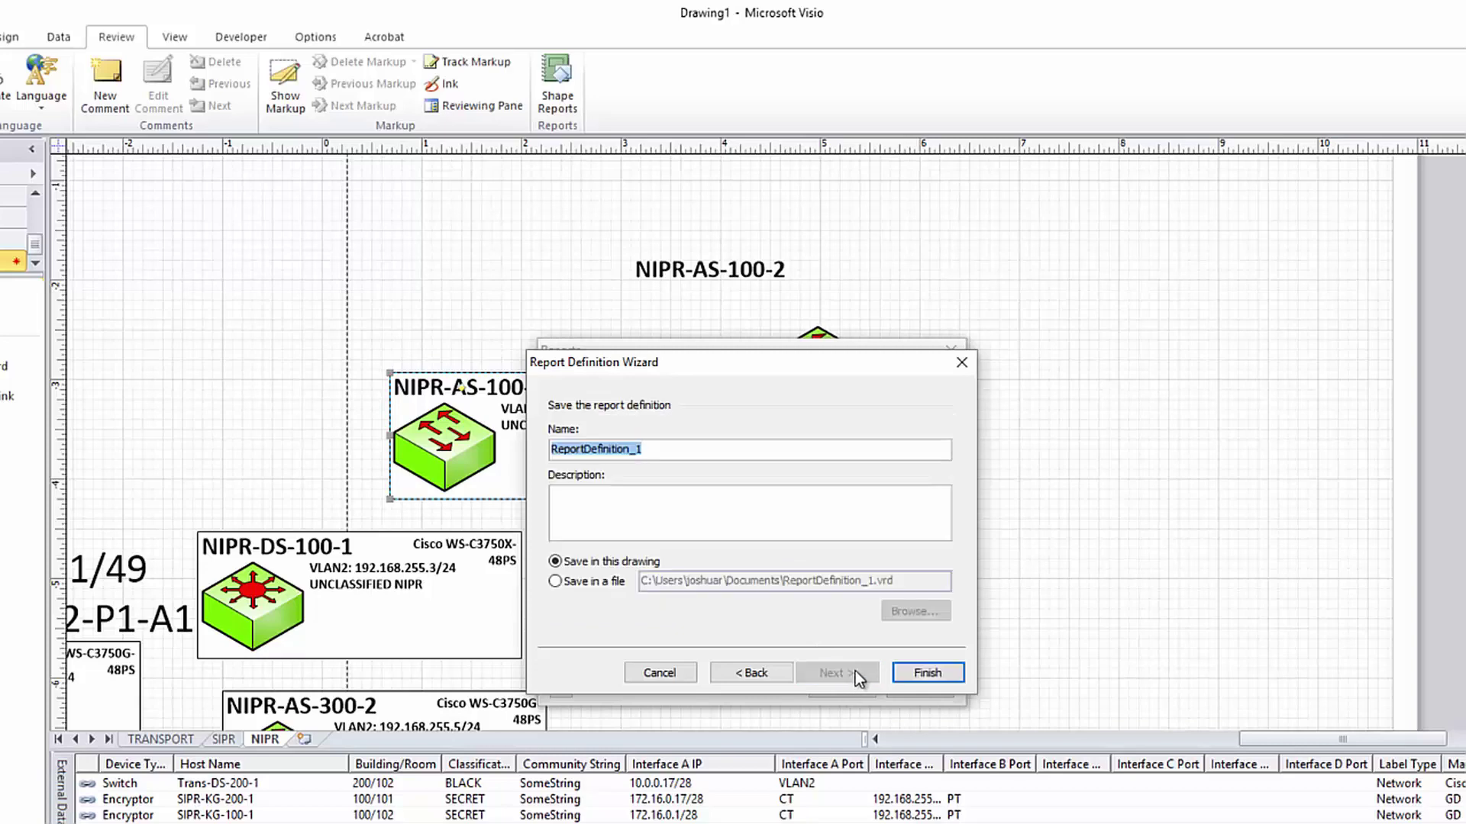
- Save the report definition as ReportDefinition_1 in this drawing and run the report in Excel format
left_click(896, 678)
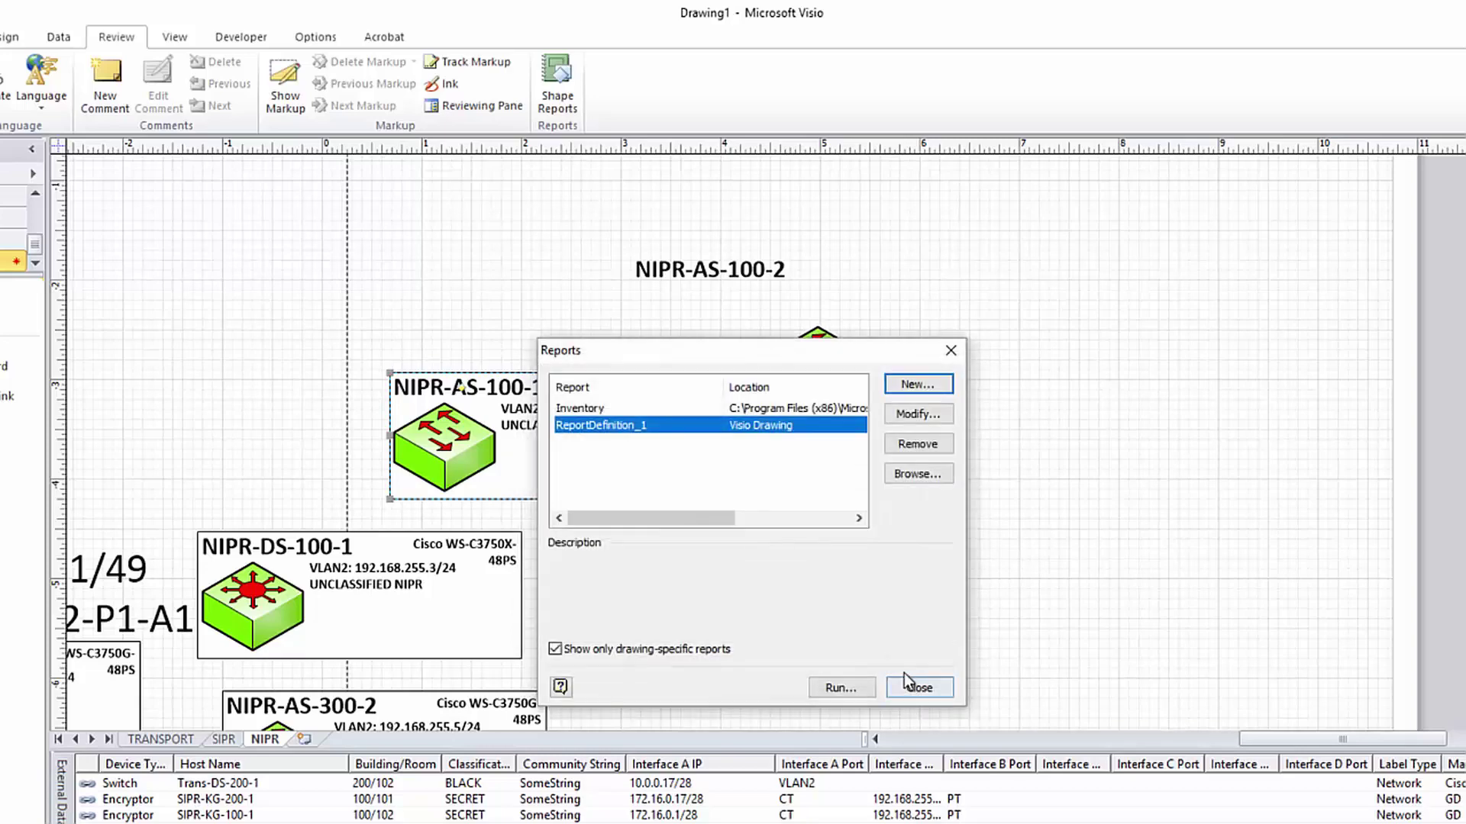
left_click(840, 688)
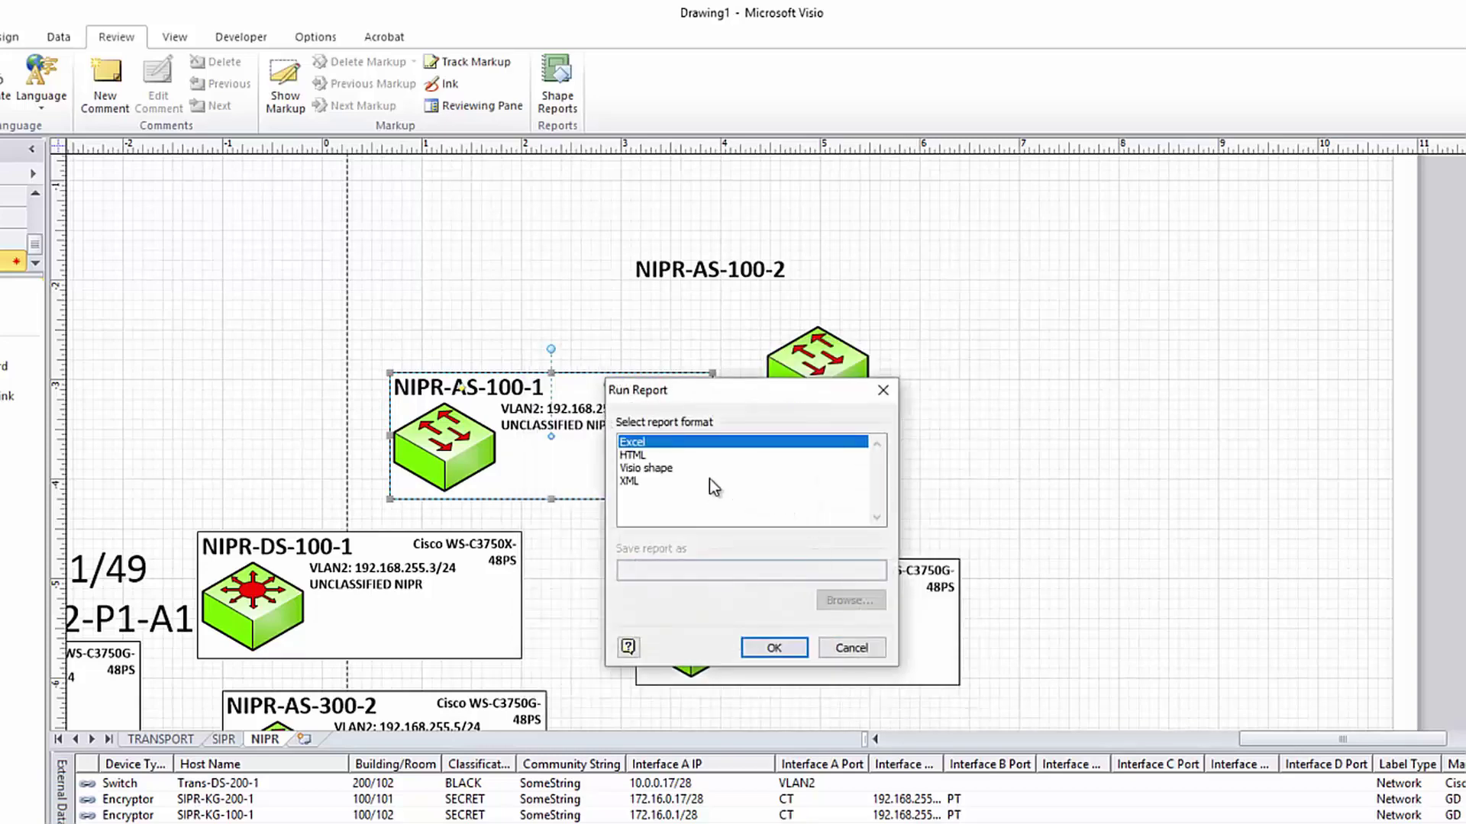
left_click(770, 647)
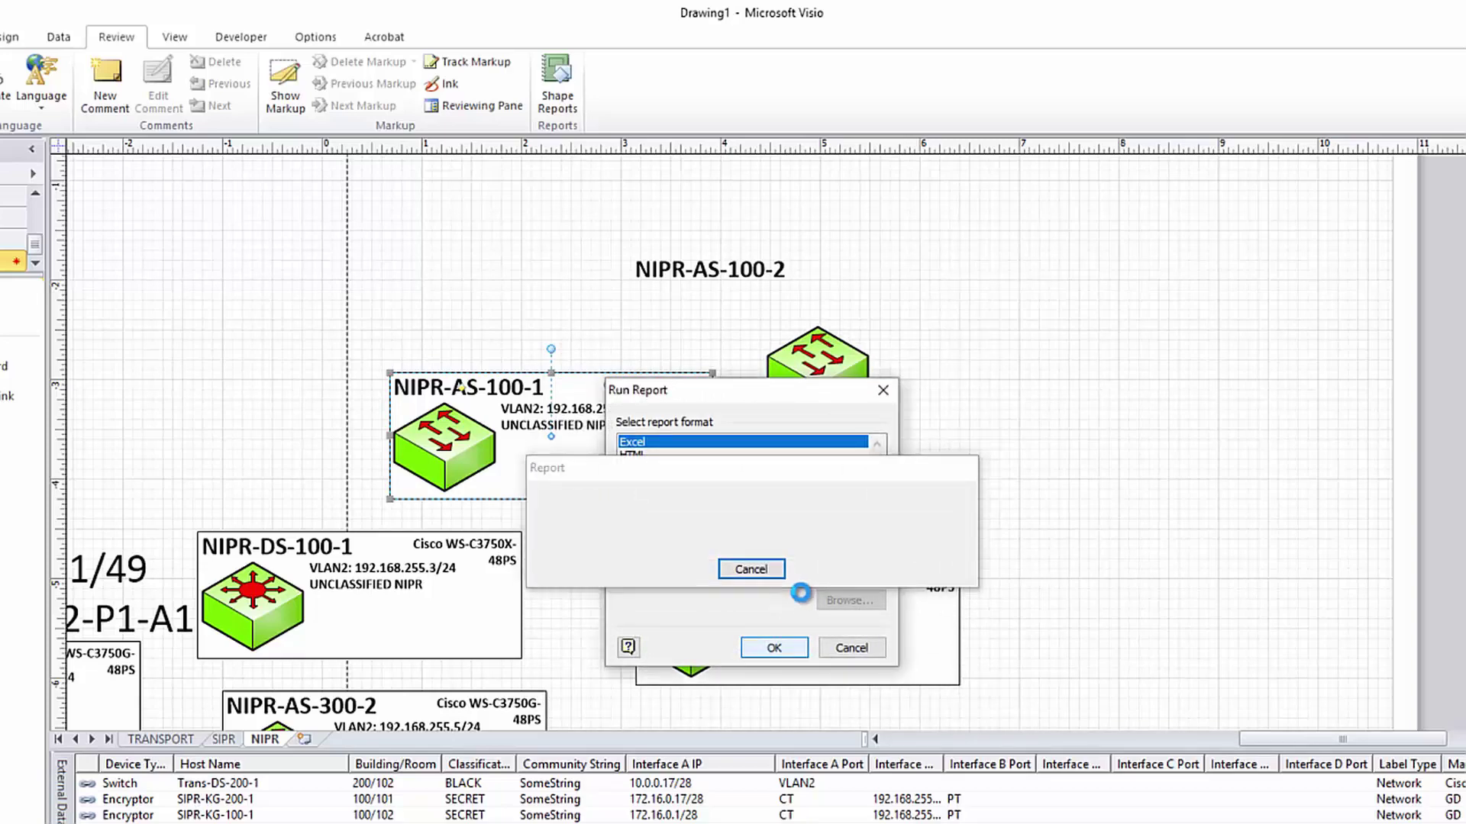
double_click(639, 296)
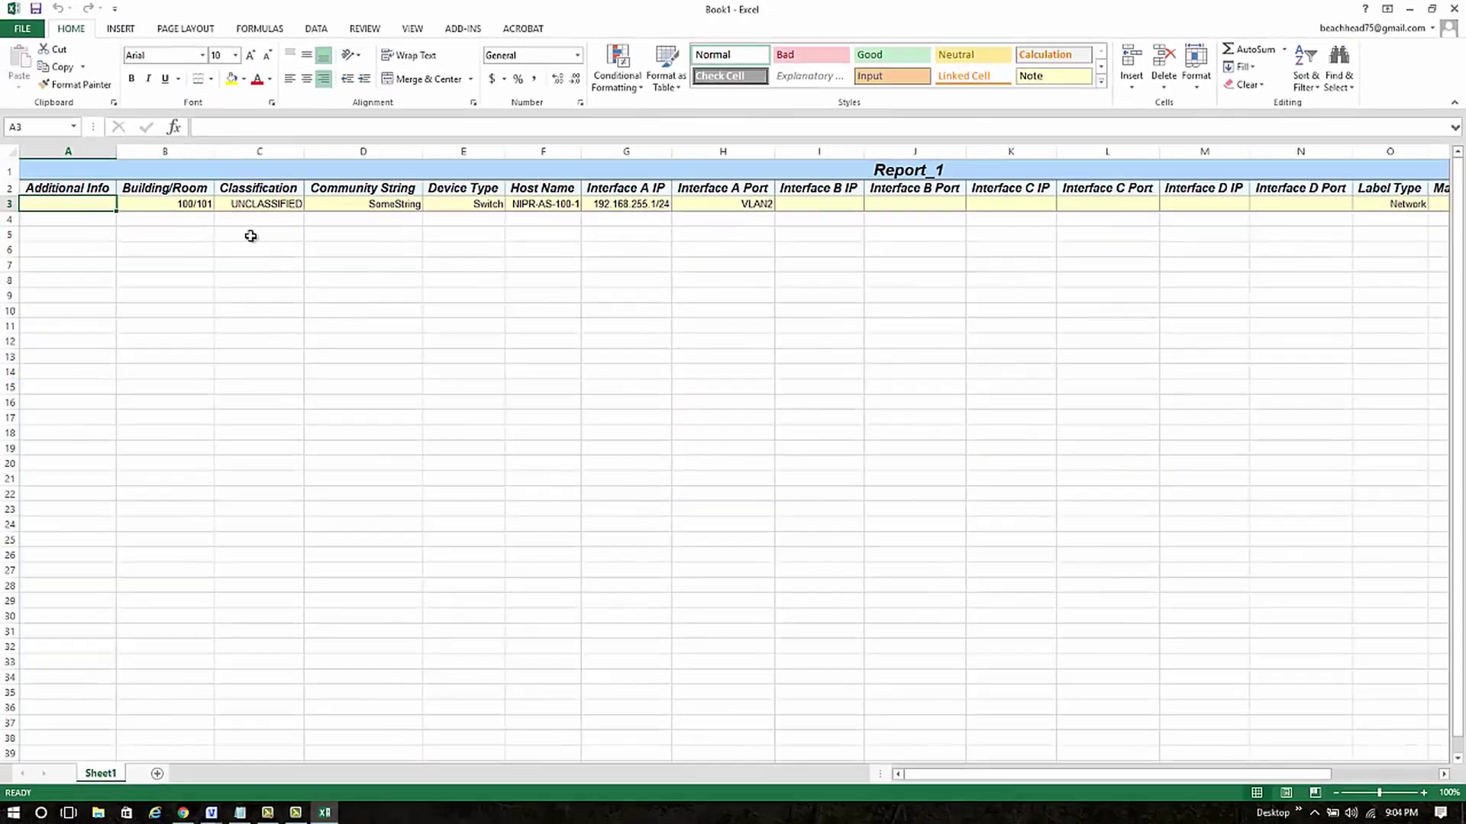
- Delete the Report_1 title row from the exported worksheet
left_click(10, 169)
right_click(10, 171)
left_click(47, 297)
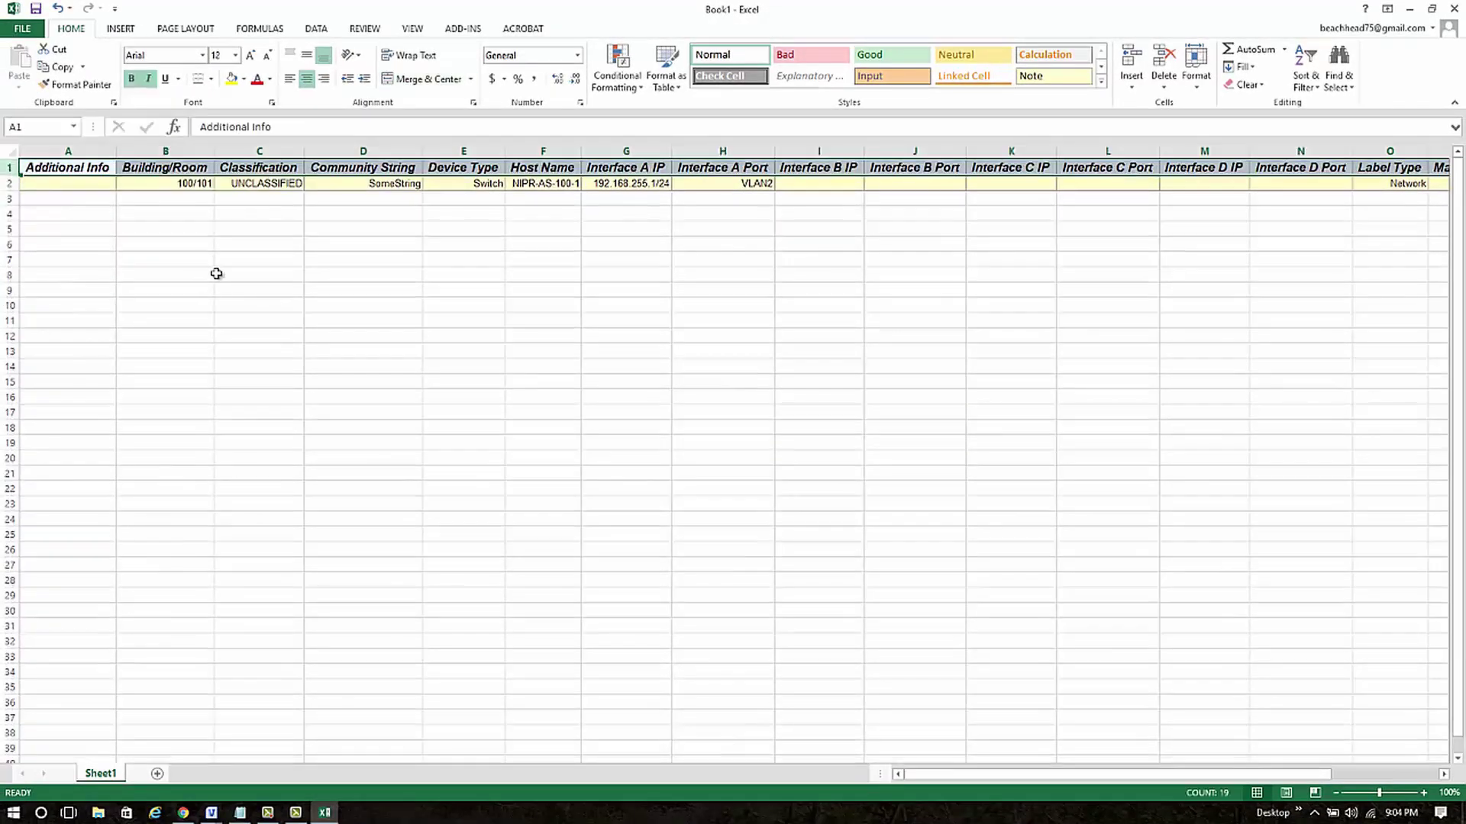
- Examine the exported report's column headings and device values around Building/Room, Classification and Community String
left_click(177, 199)
left_click(172, 171)
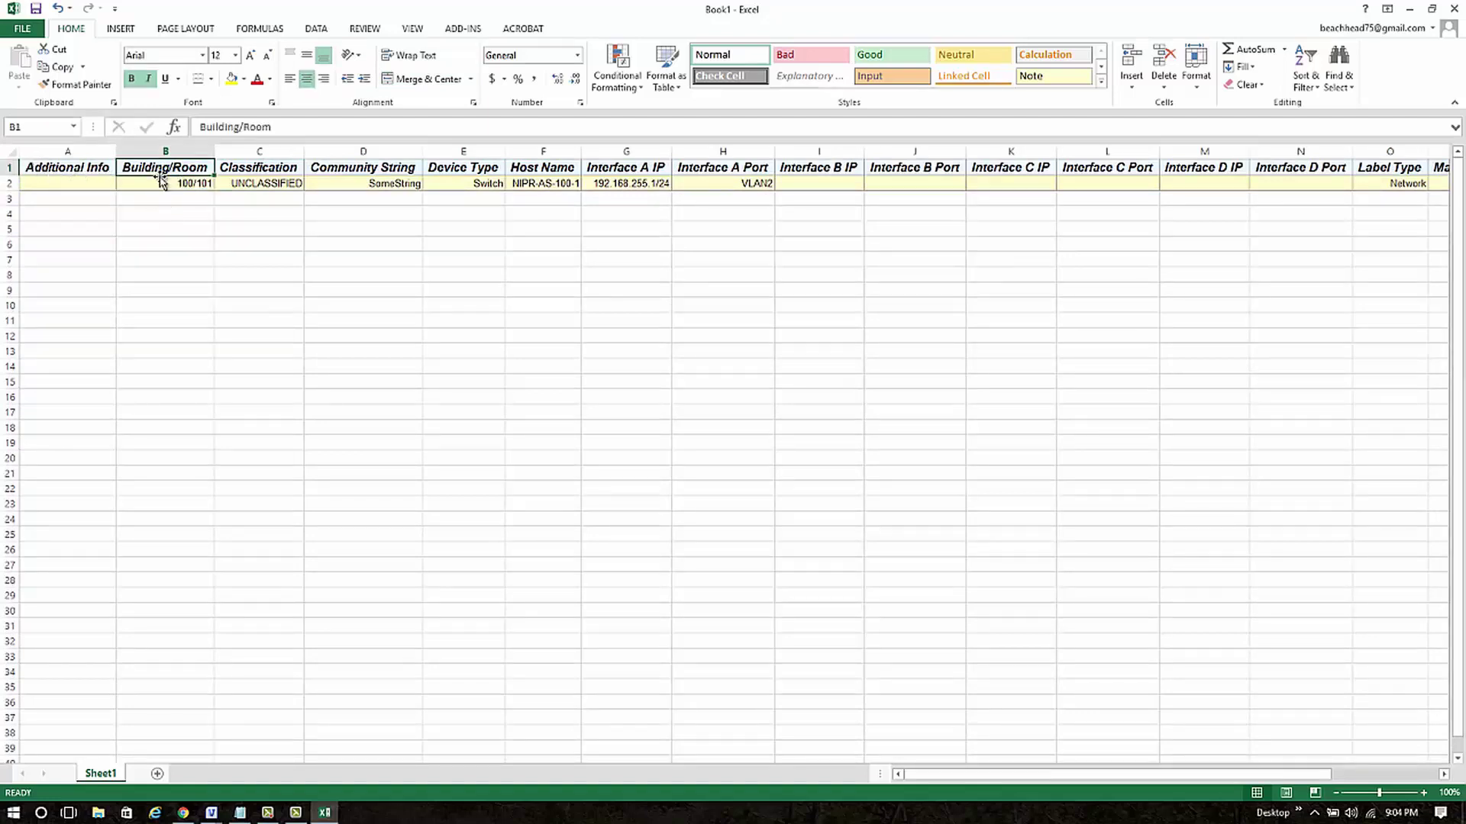
left_click(158, 200)
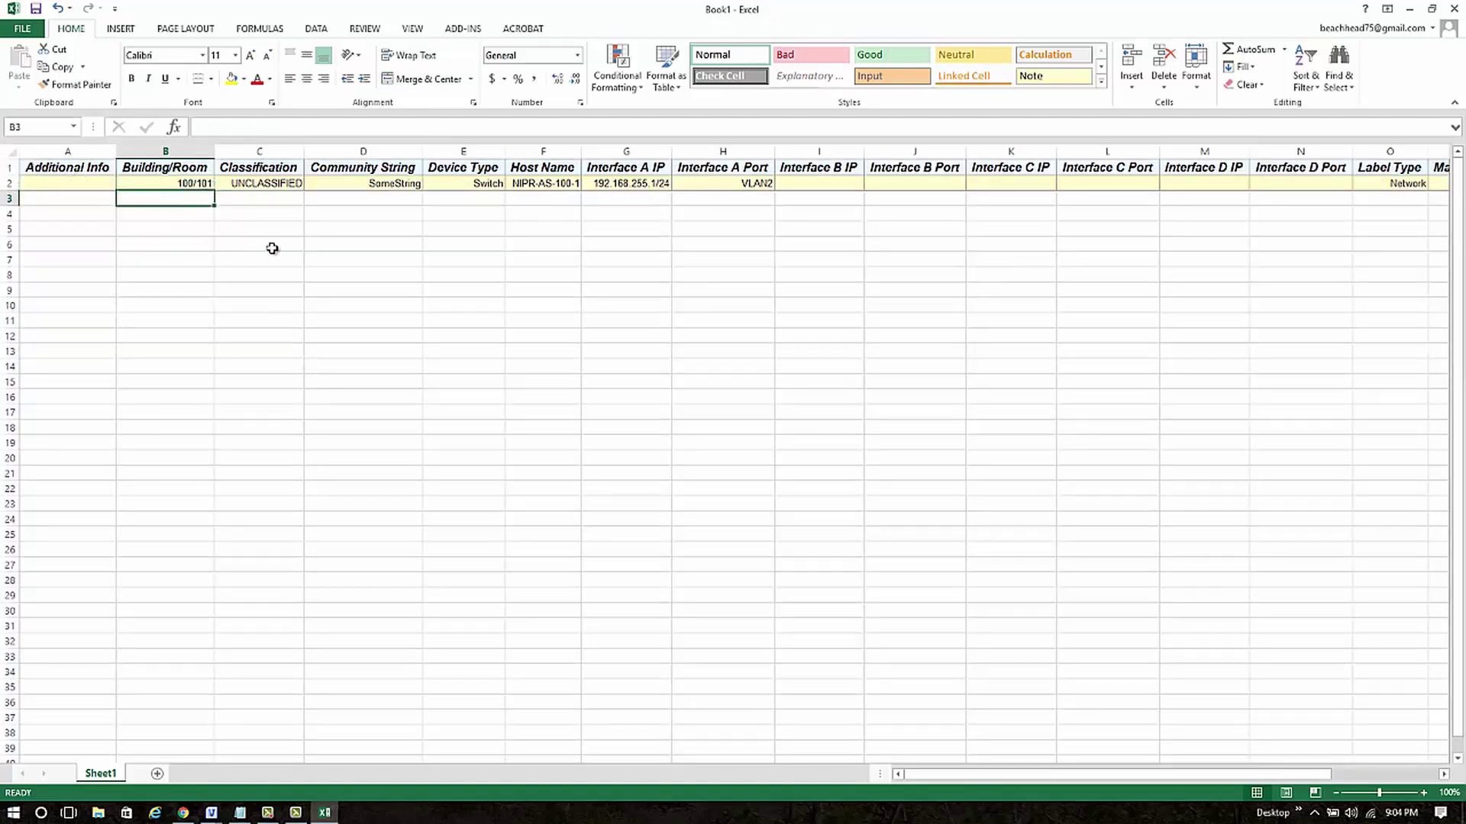
key("Right")
key("Right")
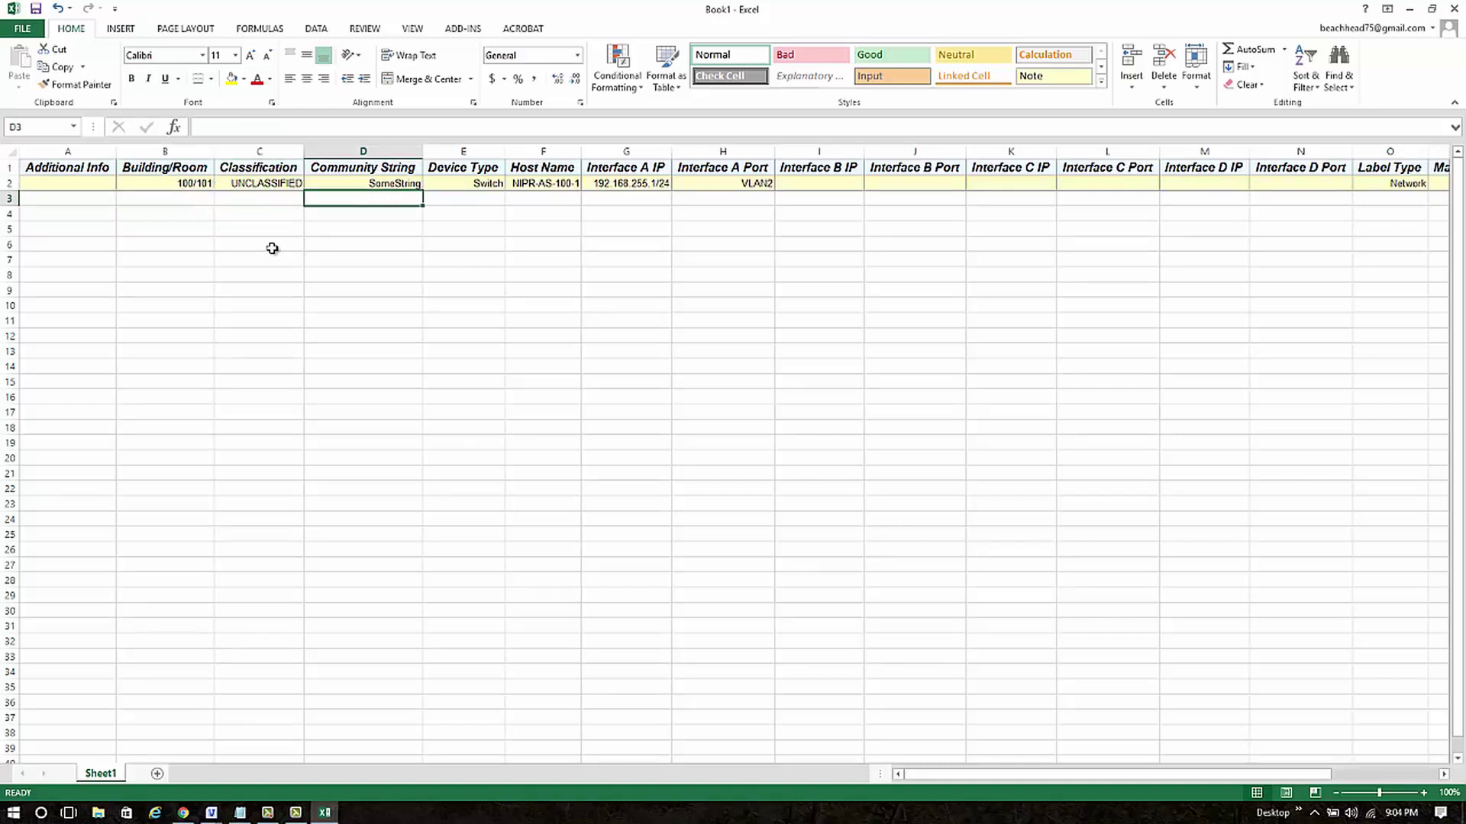
key("Left")
key("Left")
key("Right")
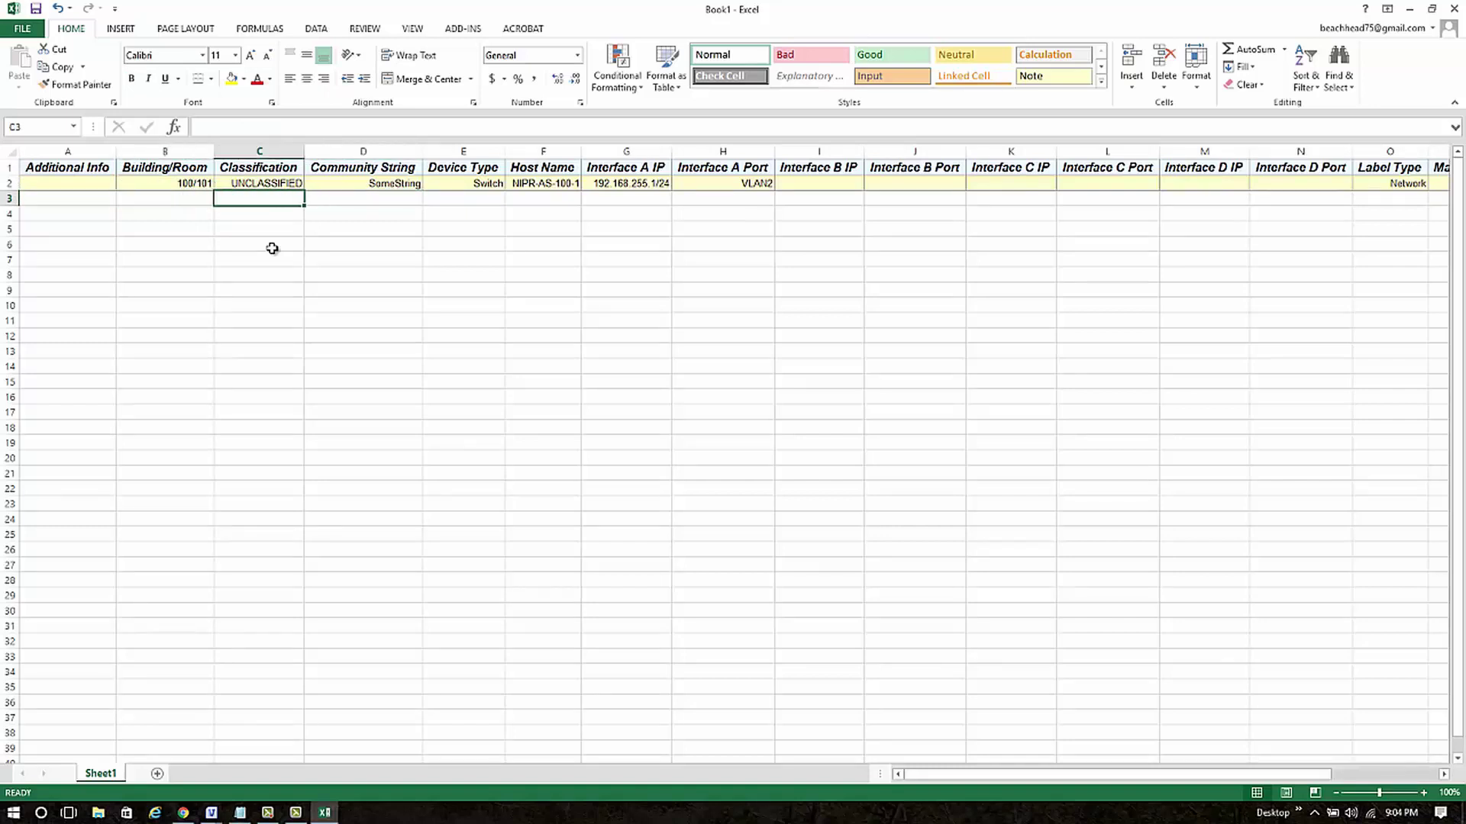
key("Left")
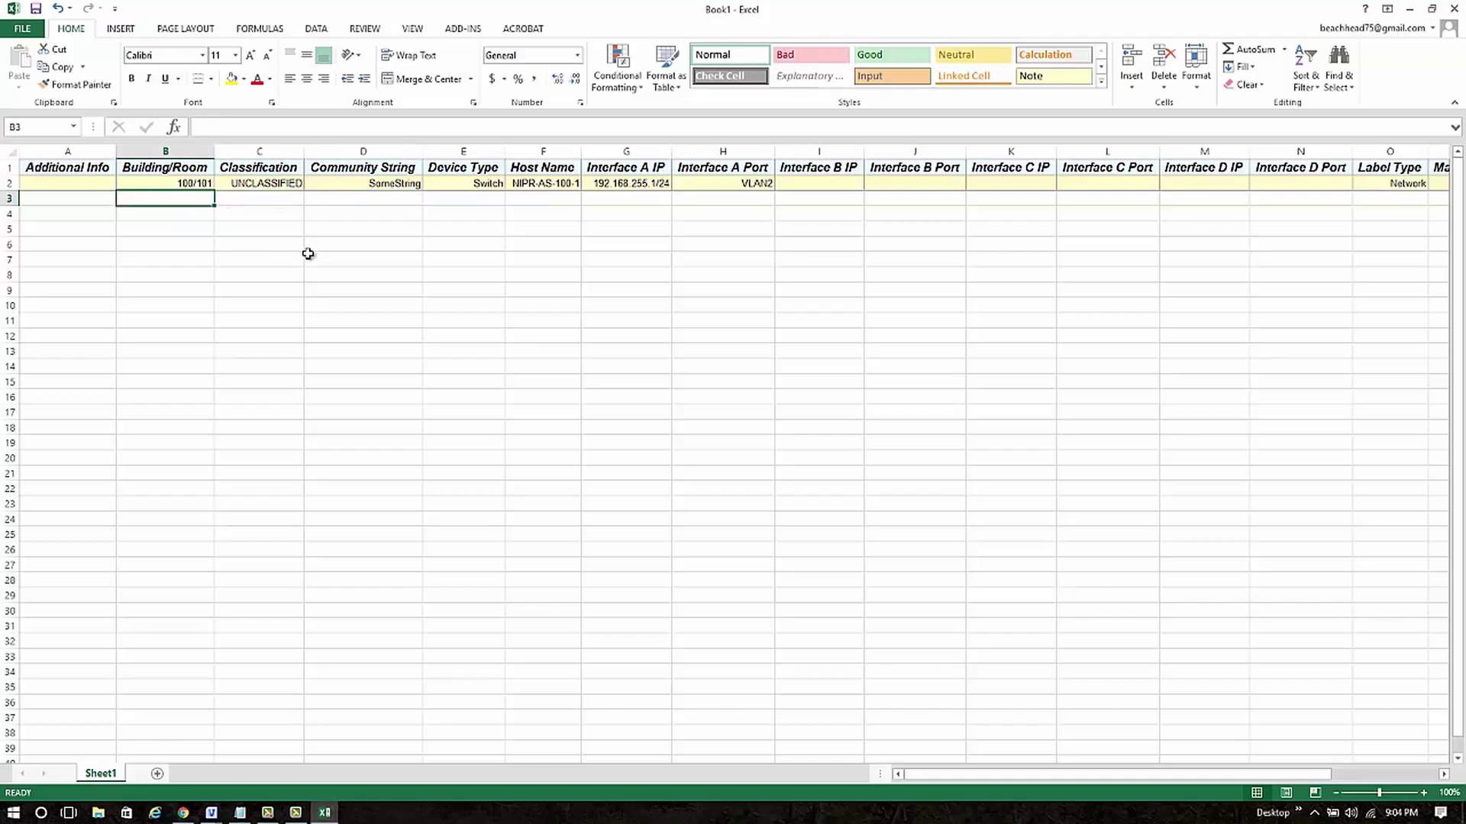
left_click(1409, 9)
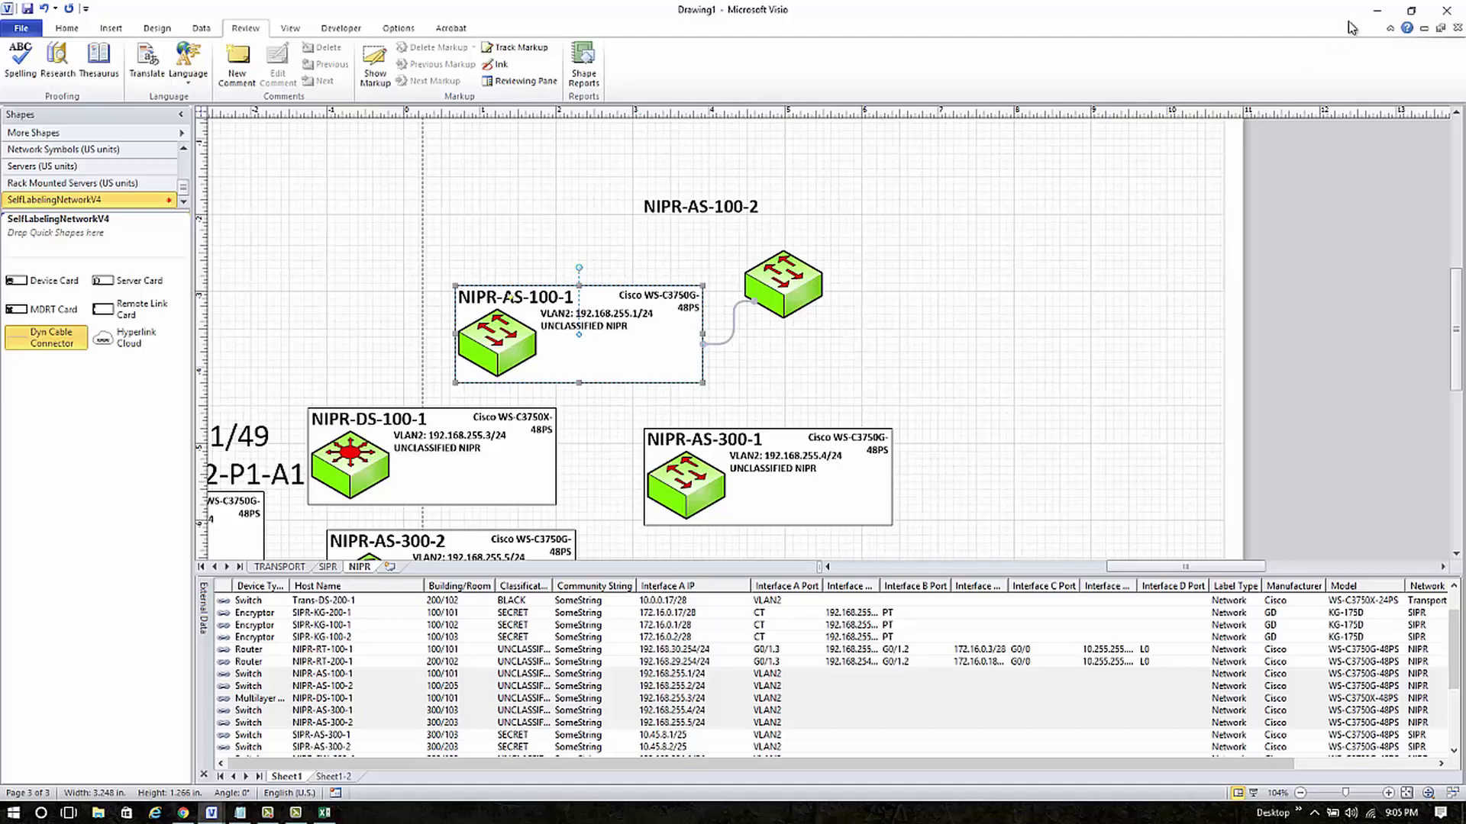
left_click(1377, 11)
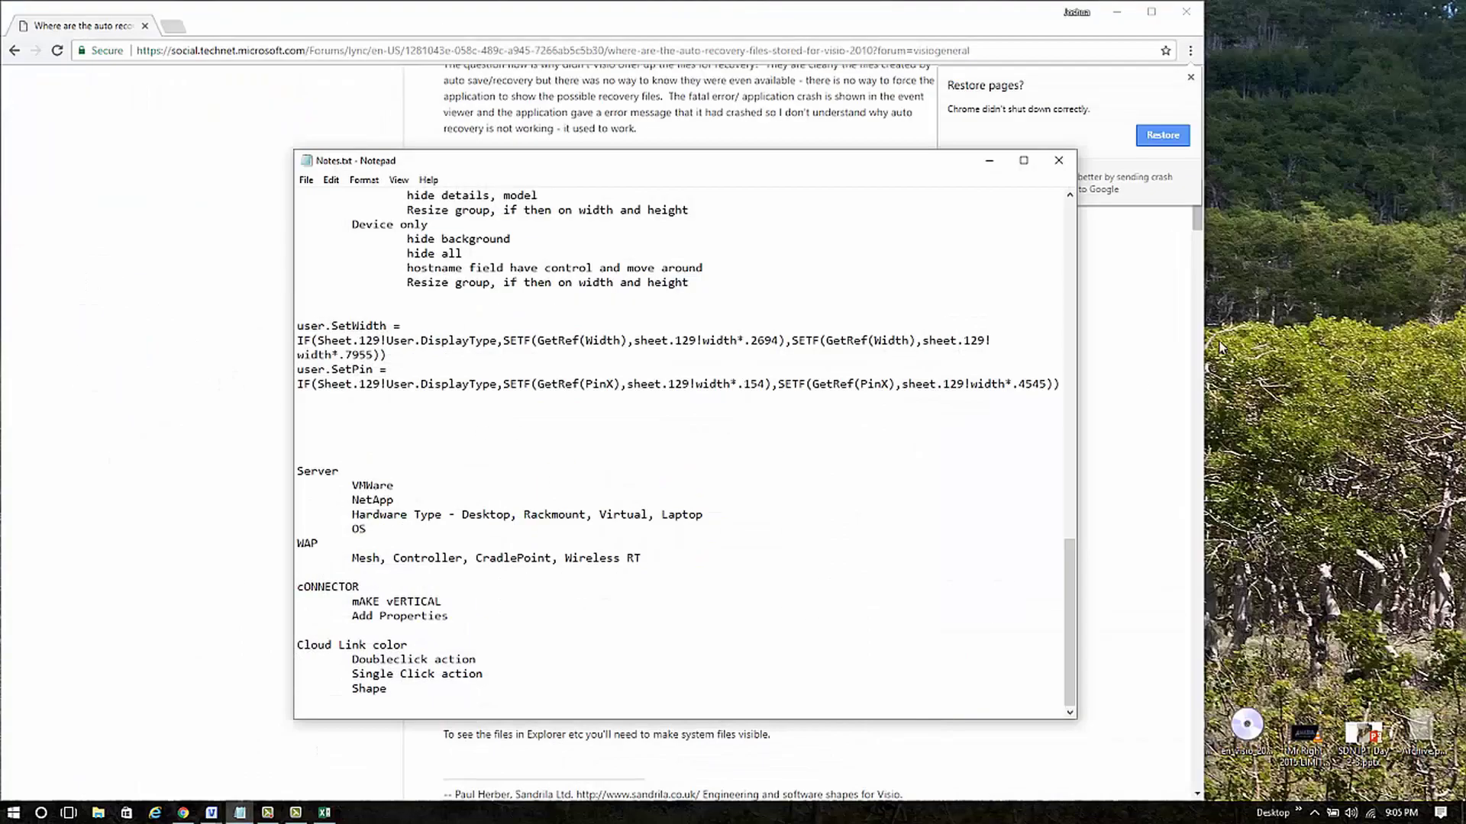
left_click(267, 812)
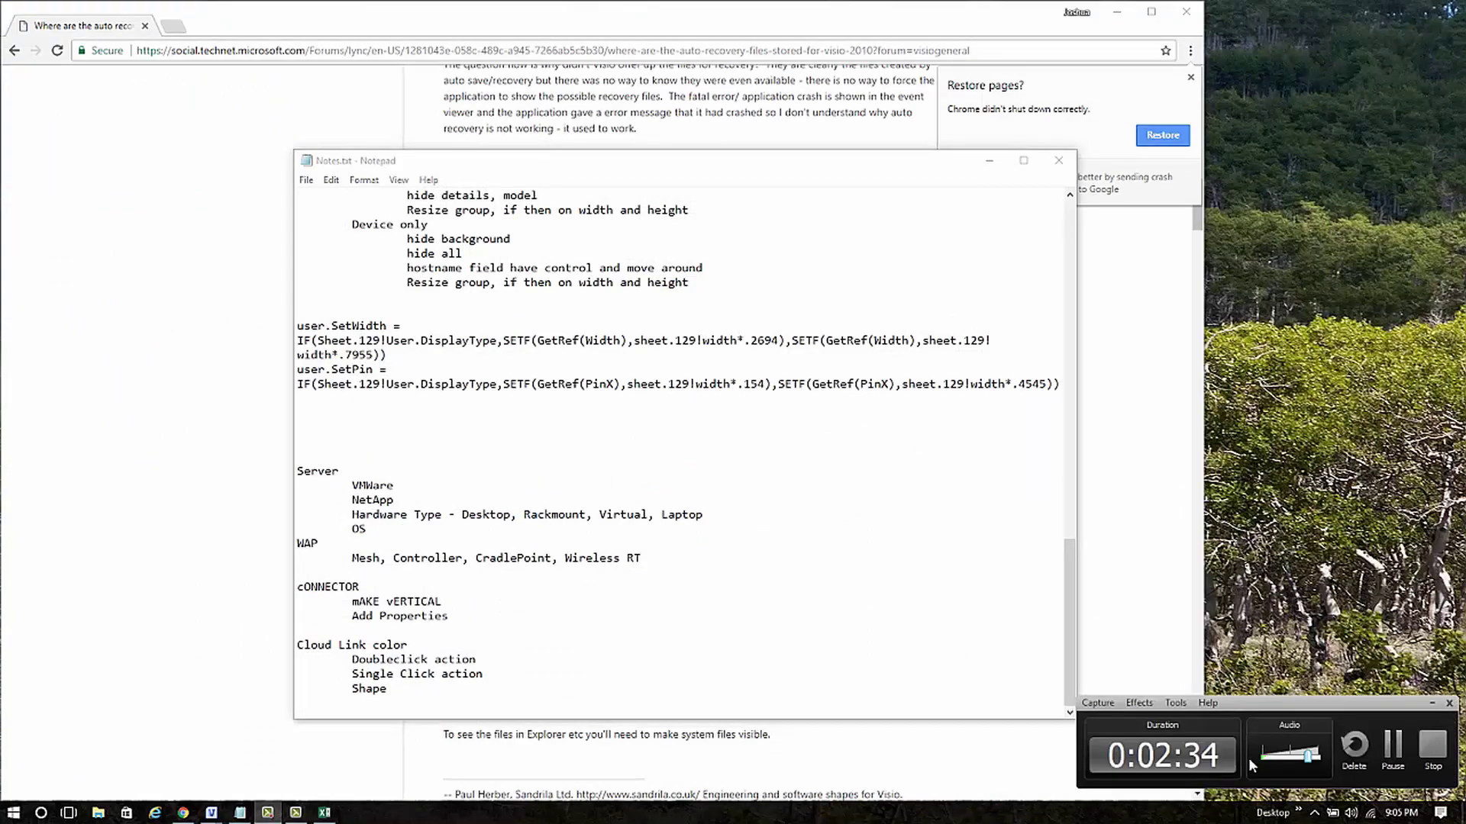